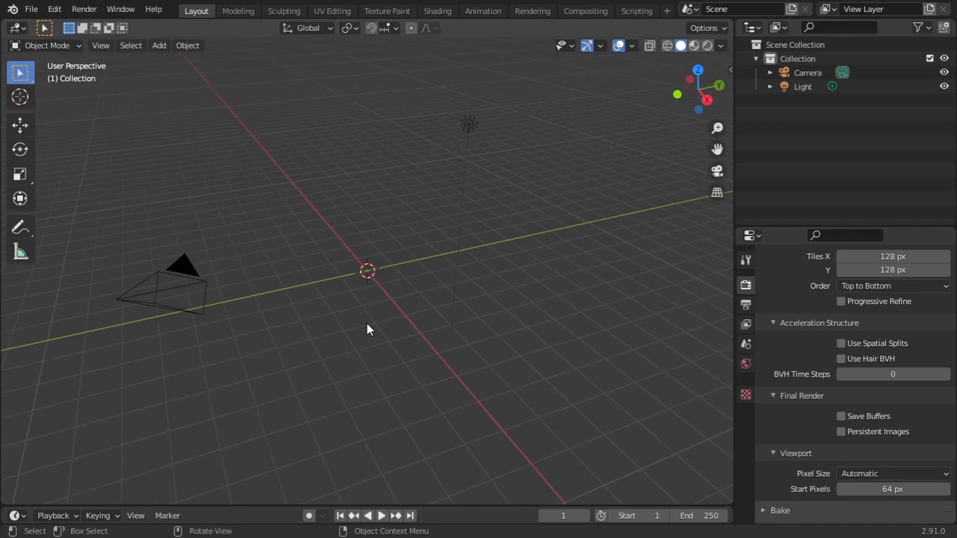
Look up the Sapling Tree Gen add-on in the preferences by filtering the add-ons with "sapl"
{"action": "left_click", "coordinate": [159, 46]}
{"action": "mouse_move", "coordinate": [177, 77]}
{"action": "left_click", "coordinate": [53, 13]}
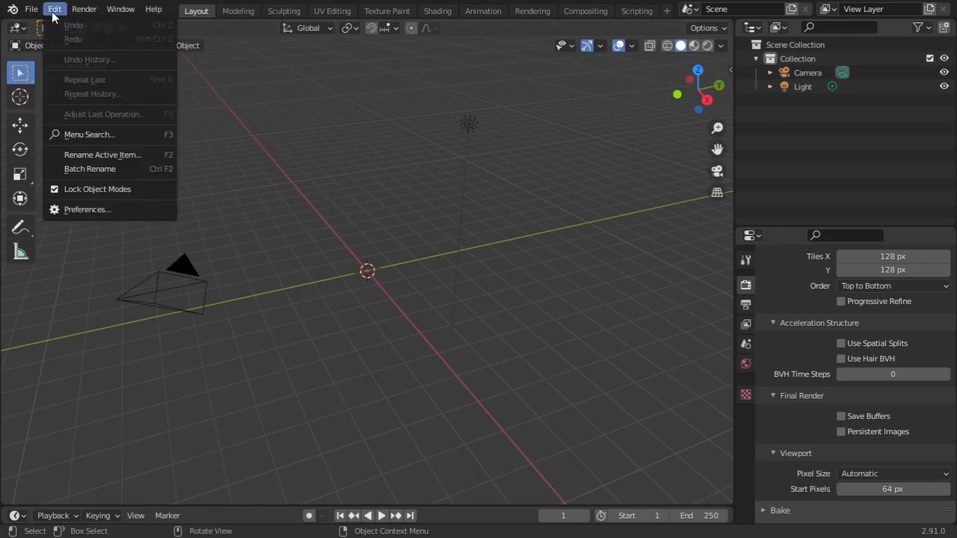
{"action": "left_click", "coordinate": [103, 208]}
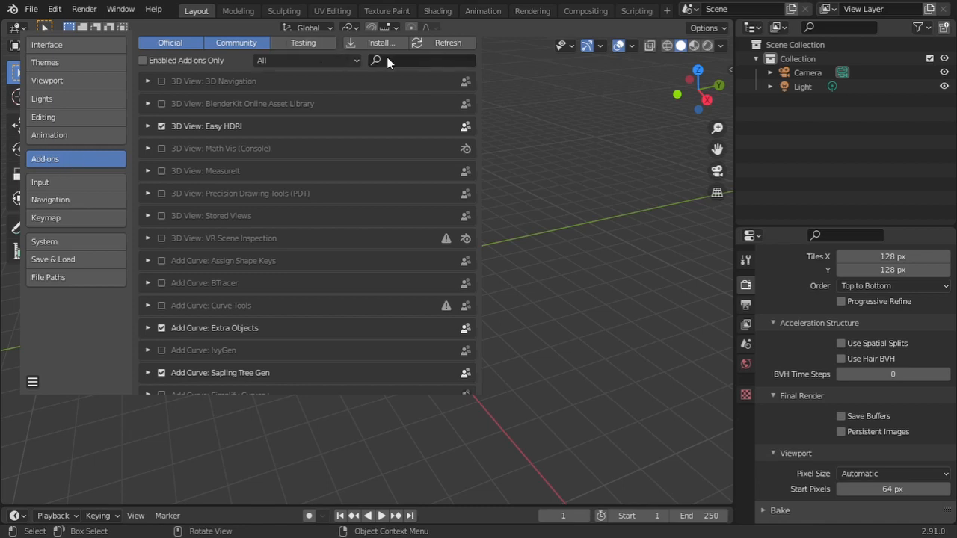
{"action": "left_click", "coordinate": [396, 58]}
{"action": "type", "text": "sa"}
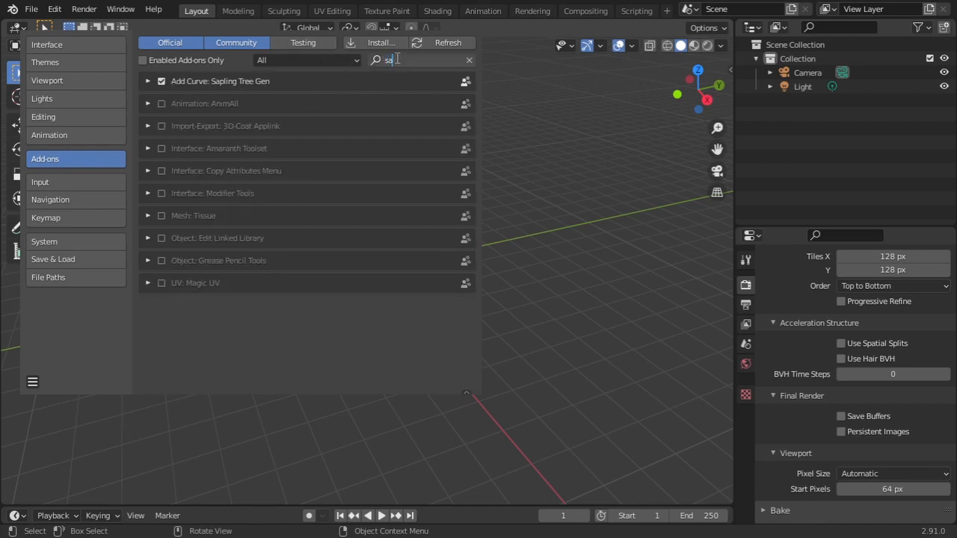
{"action": "type", "text": "p"}
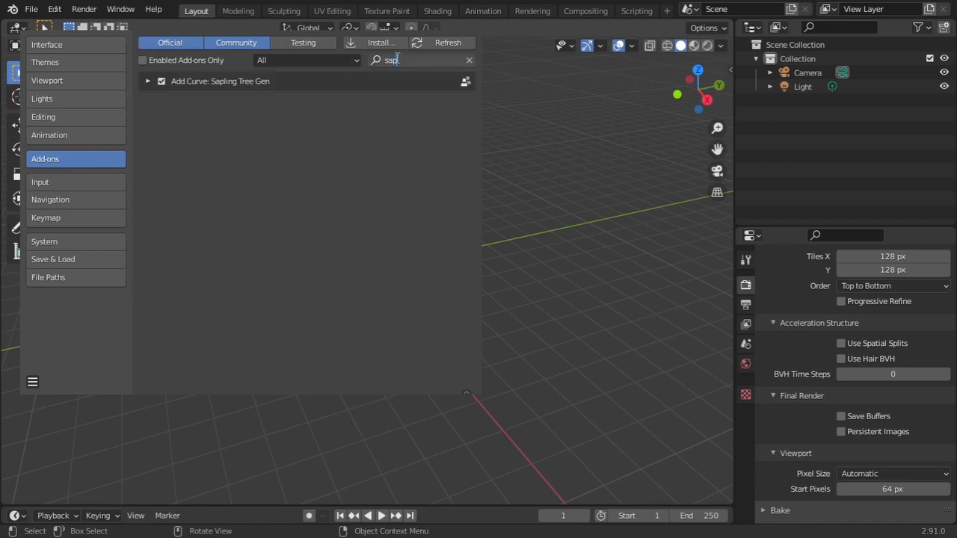
{"action": "type", "text": "l"}
{"action": "left_click", "coordinate": [477, 397]}
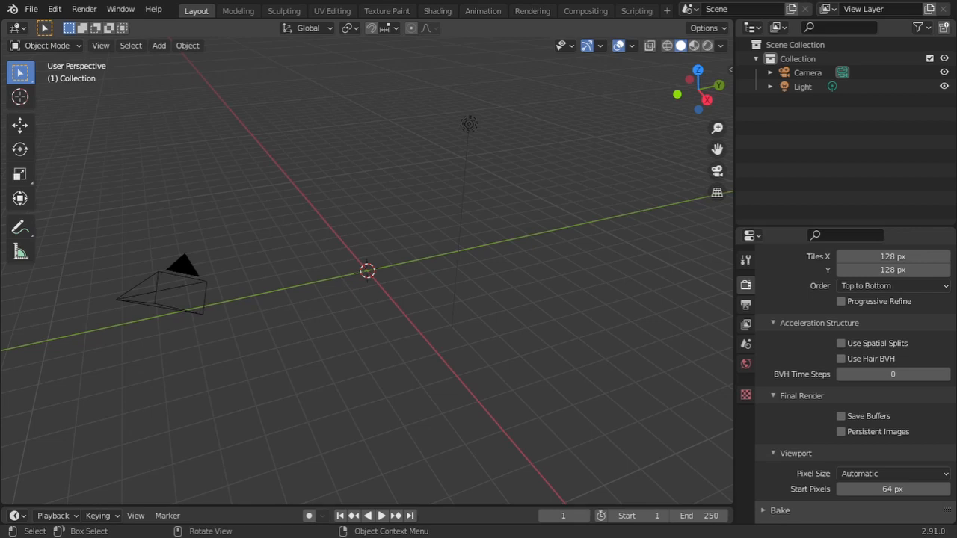
Add a Sapling Tree Gen curve to the scene
{"action": "left_click", "coordinate": [159, 46]}
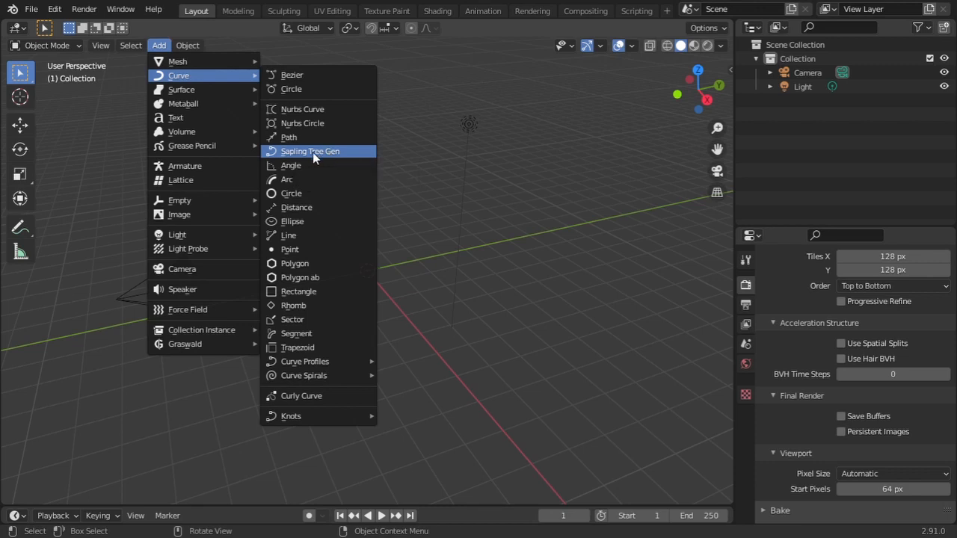
{"action": "left_click", "coordinate": [313, 152]}
{"action": "scroll", "coordinate": [402, 265], "scroll_direction": "up", "scroll_amount": 6}
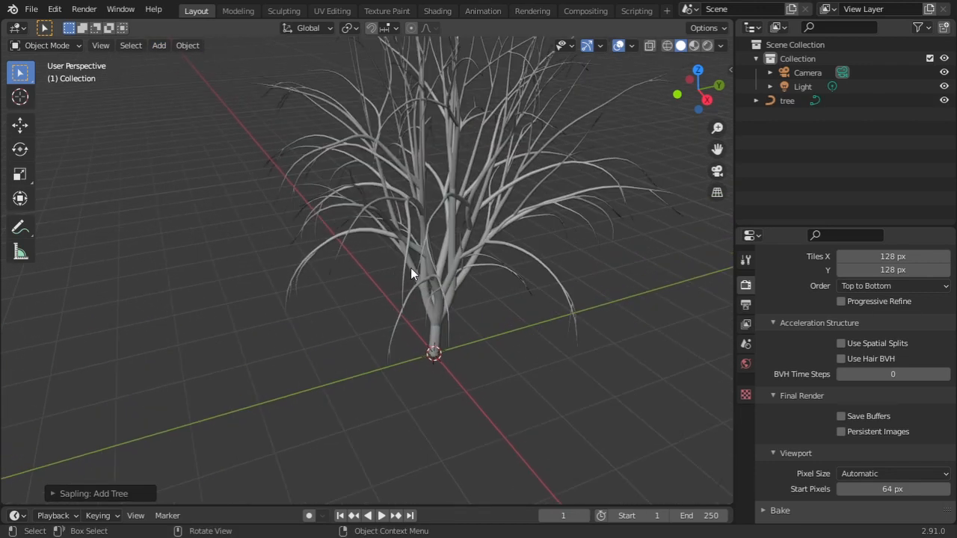
{"action": "mouse_move", "coordinate": [438, 326]}
{"action": "middle_mouse_down"}
{"action": "mouse_move", "coordinate": [438, 272]}
{"action": "mouse_move", "coordinate": [435, 310]}
{"action": "middle_mouse_up"}
{"action": "scroll", "coordinate": [469, 223], "scroll_direction": "down", "scroll_amount": 3}
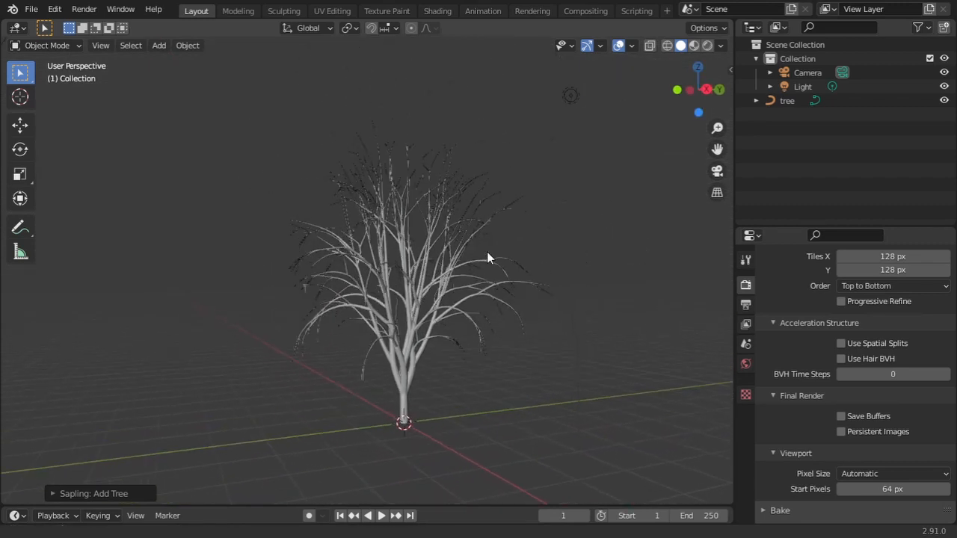
{"action": "middle_click_drag", "start_coordinate": [506, 256], "coordinate": [321, 363]}
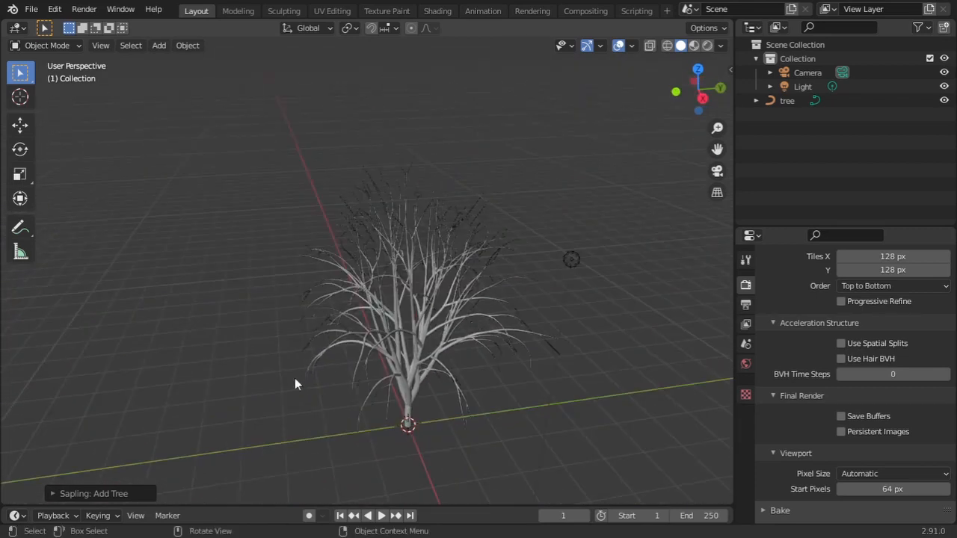
Expand the Add Tree operation's options for the new tree and show the Geometry settings
{"action": "left_click", "coordinate": [110, 492]}
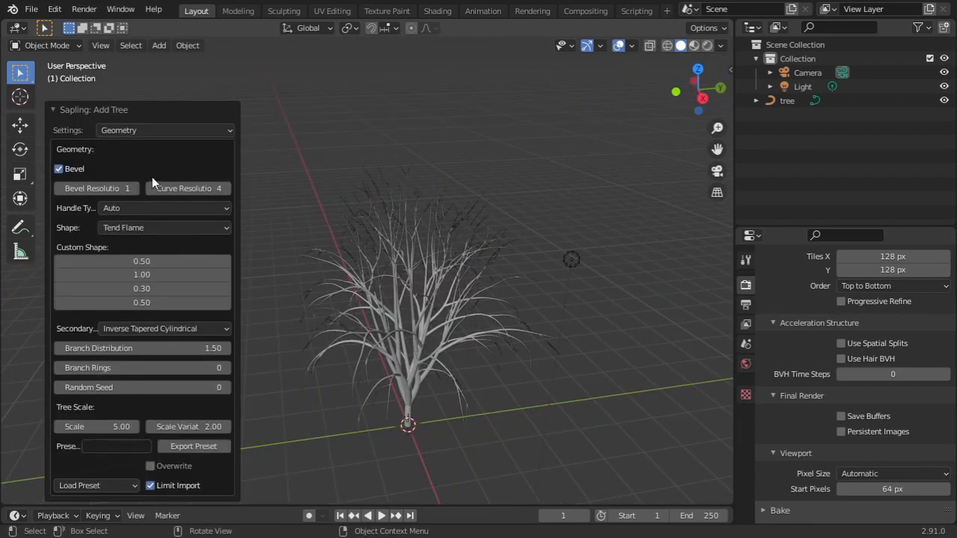
{"action": "scroll", "coordinate": [349, 303], "scroll_direction": "up", "scroll_amount": 3}
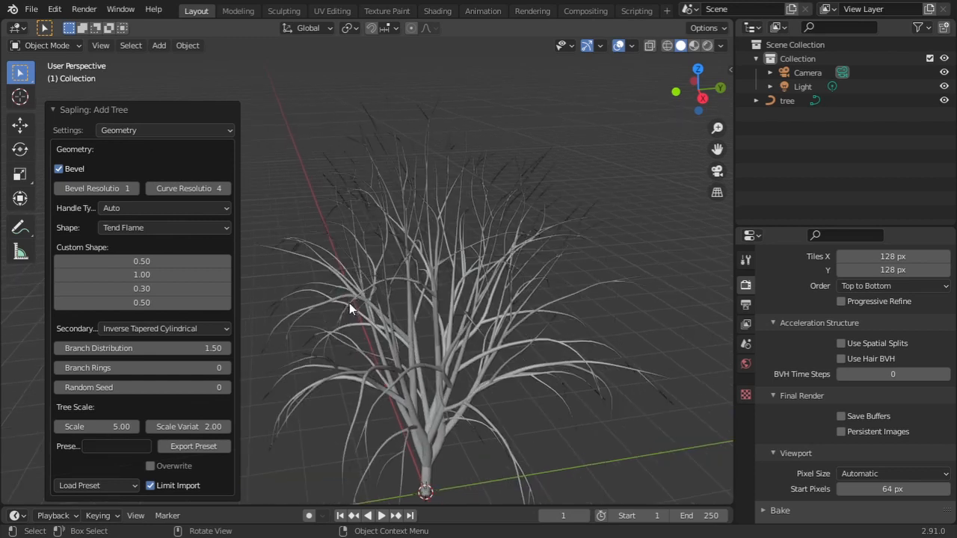
{"action": "scroll", "coordinate": [366, 276], "scroll_direction": "down", "scroll_amount": 3}
{"action": "middle_click_drag", "start_coordinate": [376, 266], "coordinate": [389, 255]}
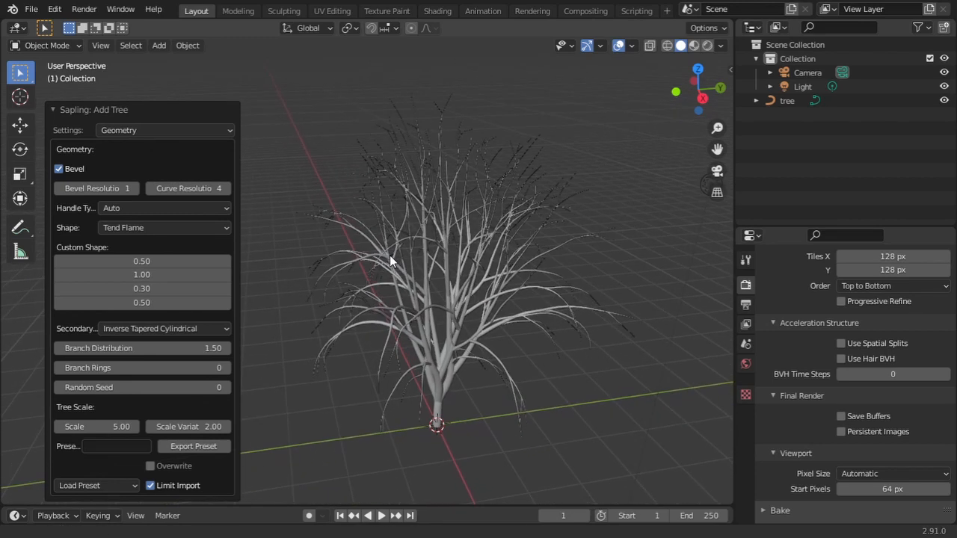
{"action": "left_click", "coordinate": [214, 131]}
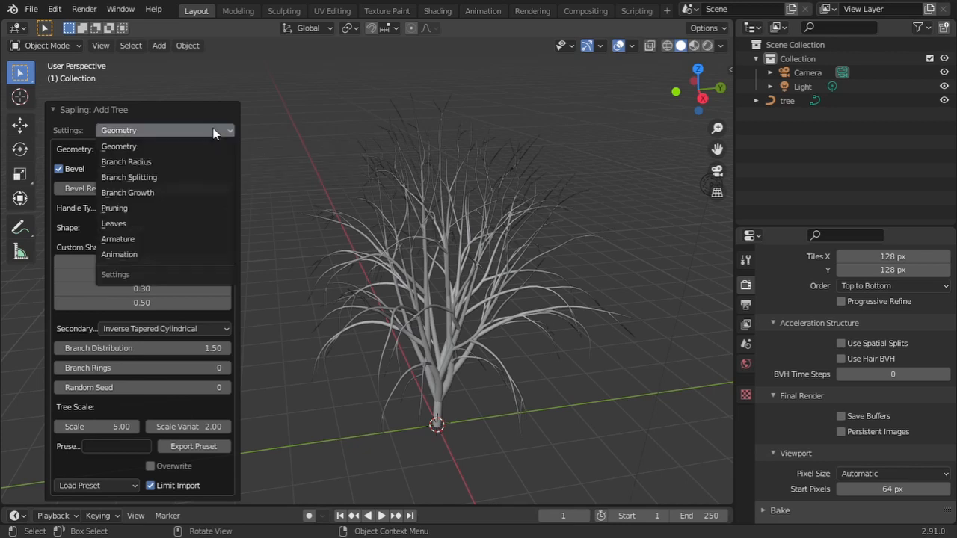
{"action": "left_click", "coordinate": [170, 147]}
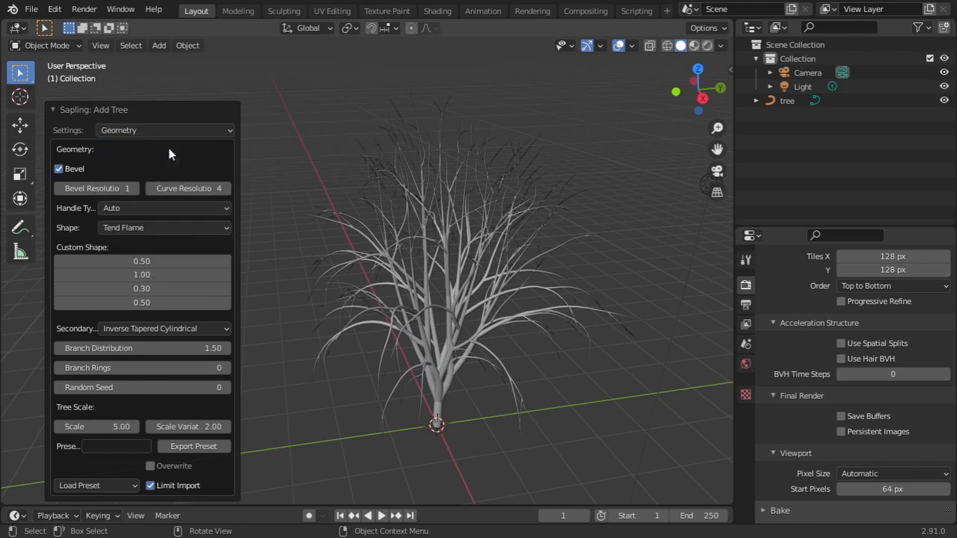
Try a higher bevel resolution on the tree's branches and return it to 1
{"action": "scroll", "coordinate": [396, 368], "scroll_direction": "up", "scroll_amount": 6}
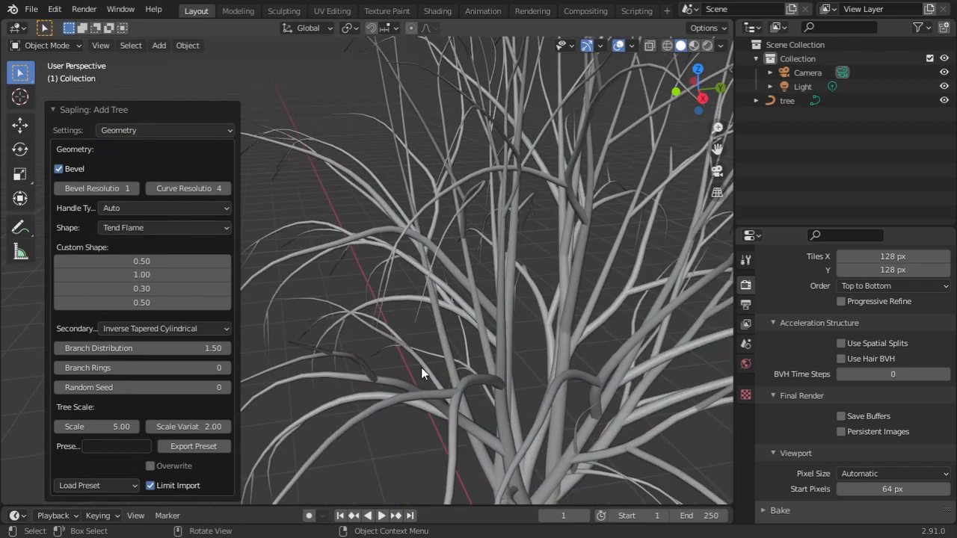
{"action": "middle_click_drag", "start_coordinate": [411, 240], "coordinate": [411, 246], "text": "shift"}
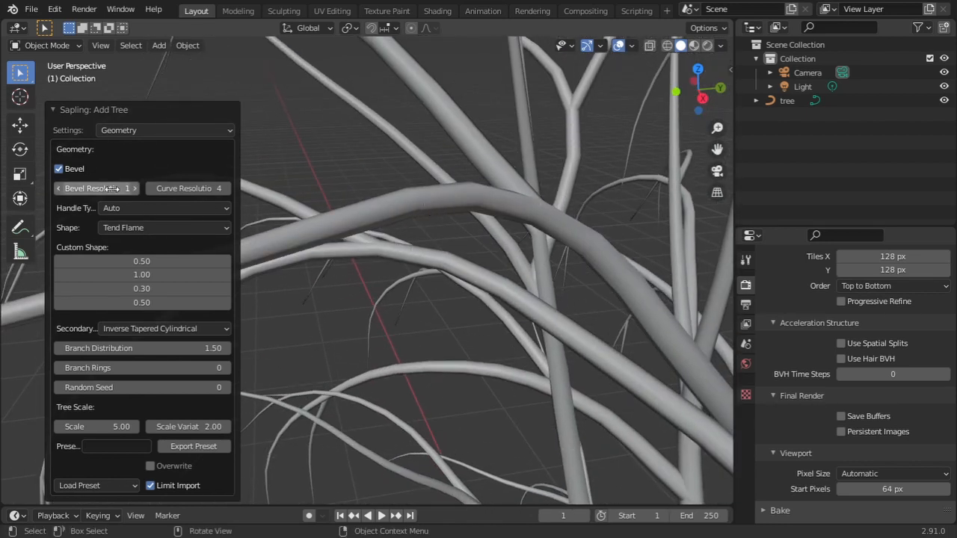
{"action": "left_click", "coordinate": [135, 188]}
{"action": "left_click", "coordinate": [134, 189]}
{"action": "left_click", "coordinate": [135, 188]}
{"action": "left_click", "coordinate": [60, 189]}
{"action": "left_click", "coordinate": [60, 188]}
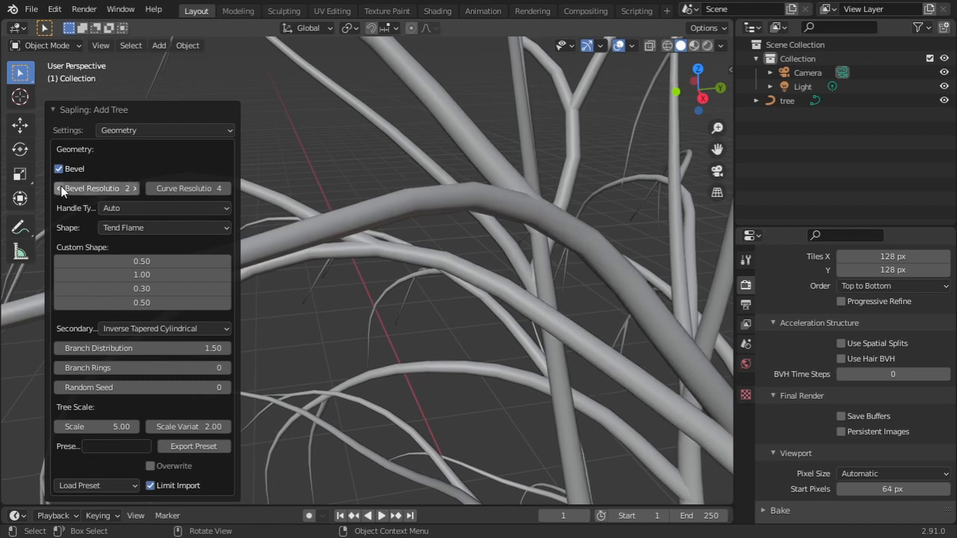
{"action": "left_click", "coordinate": [60, 188]}
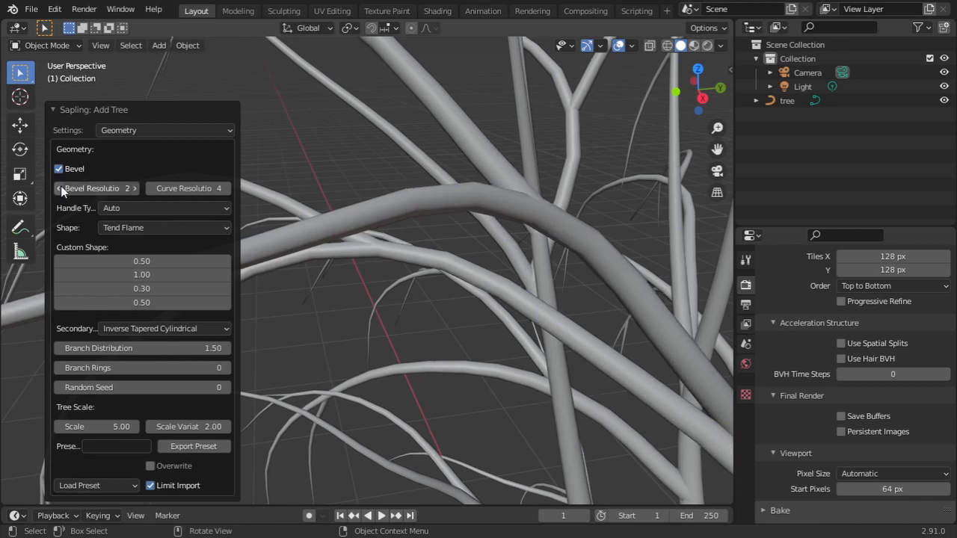
Lower the tree's curve resolution to 1 to compare the branch smoothness
{"action": "left_click", "coordinate": [150, 188]}
{"action": "left_click", "coordinate": [150, 189]}
{"action": "left_click", "coordinate": [150, 188]}
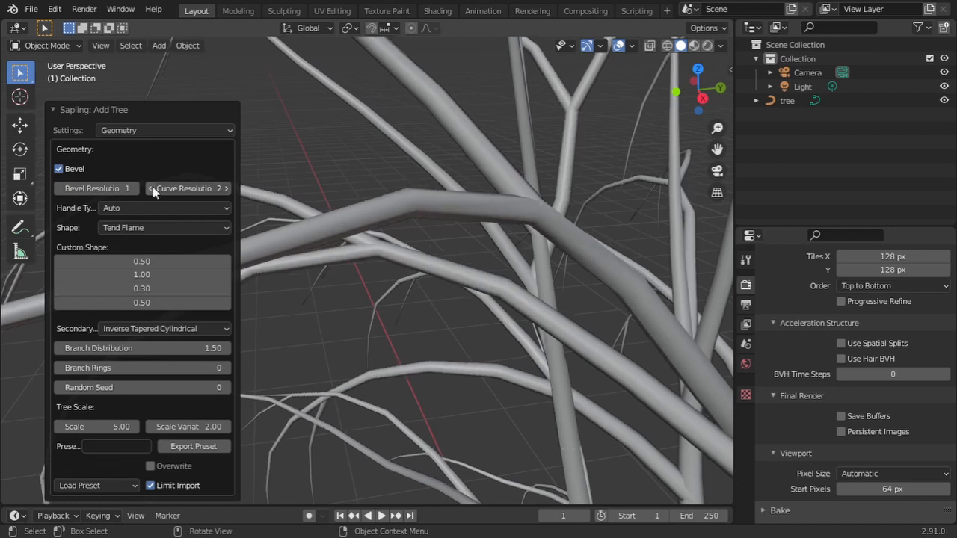
{"action": "scroll", "coordinate": [493, 241], "scroll_direction": "down", "scroll_amount": 4}
{"action": "middle_click_drag", "start_coordinate": [492, 245], "coordinate": [586, 227]}
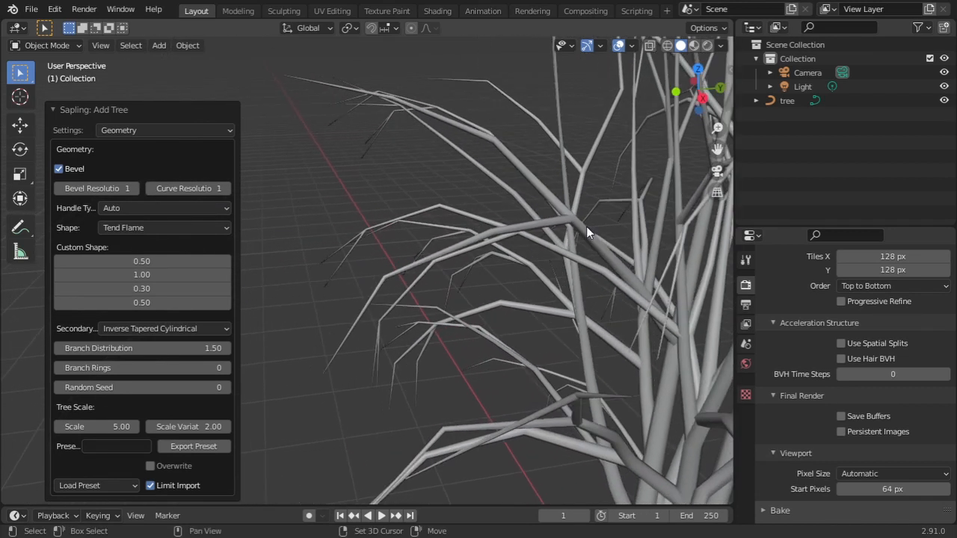
Set the tree's curve resolution to 6
{"action": "left_click", "coordinate": [226, 188]}
{"action": "left_click", "coordinate": [227, 189]}
{"action": "left_click", "coordinate": [229, 188]}
{"action": "left_click", "coordinate": [228, 187]}
{"action": "left_click", "coordinate": [228, 188]}
{"action": "scroll", "coordinate": [414, 229], "scroll_direction": "up", "scroll_amount": 5}
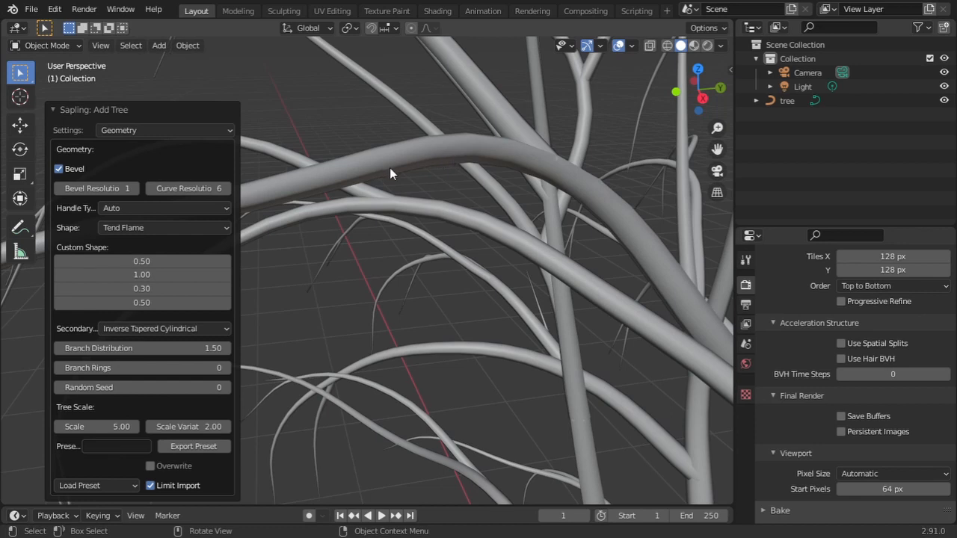
{"action": "left_click", "coordinate": [153, 130]}
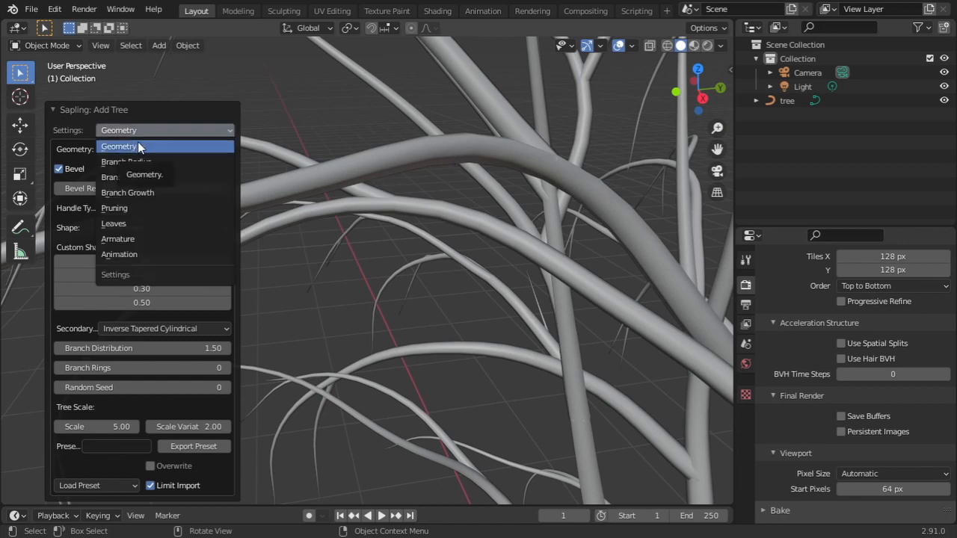
{"action": "left_click", "coordinate": [138, 133]}
Try the Vector handle type on the tree's branches and set it back to Auto
{"action": "scroll", "coordinate": [587, 186], "scroll_direction": "down", "scroll_amount": 8}
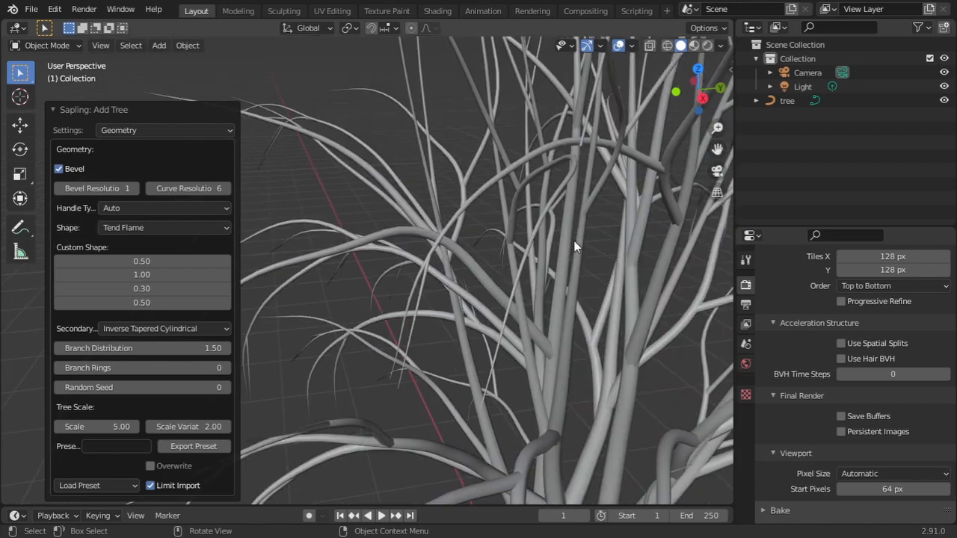
{"action": "middle_click_drag", "start_coordinate": [536, 263], "coordinate": [526, 213]}
{"action": "scroll", "coordinate": [521, 264], "scroll_direction": "up", "scroll_amount": 3}
{"action": "middle_click_drag", "start_coordinate": [512, 255], "coordinate": [492, 225], "text": "shift"}
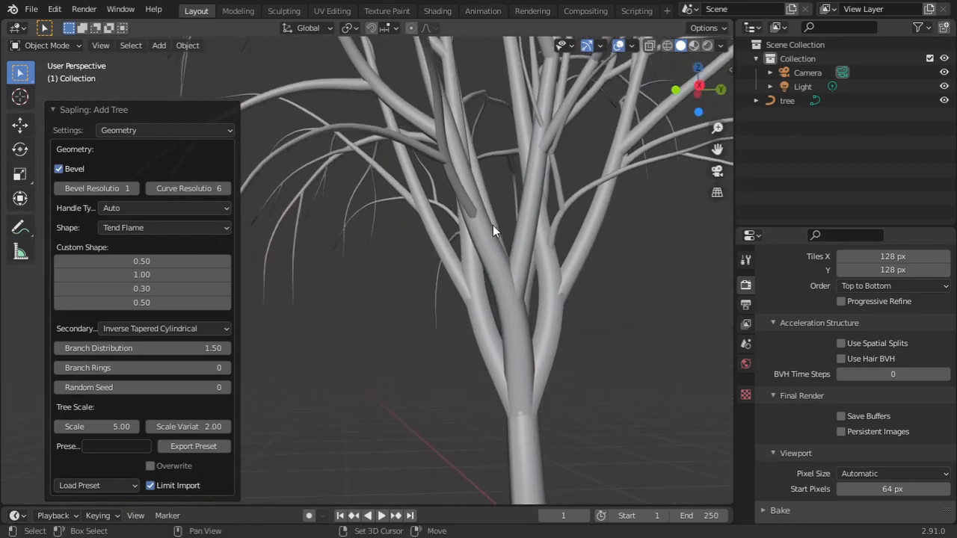
{"action": "left_click", "coordinate": [184, 208]}
{"action": "left_click", "coordinate": [175, 240]}
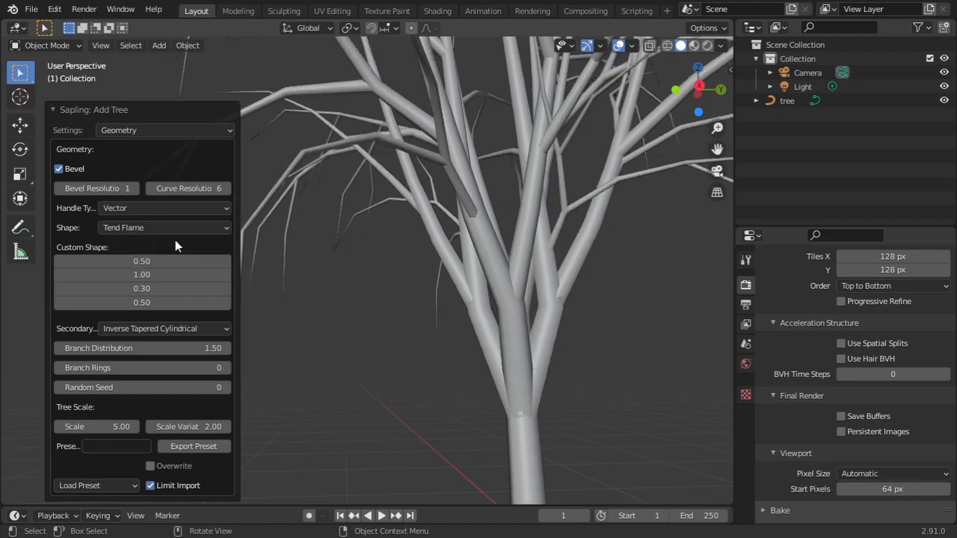
{"action": "left_click", "coordinate": [182, 208]}
{"action": "left_click", "coordinate": [178, 228]}
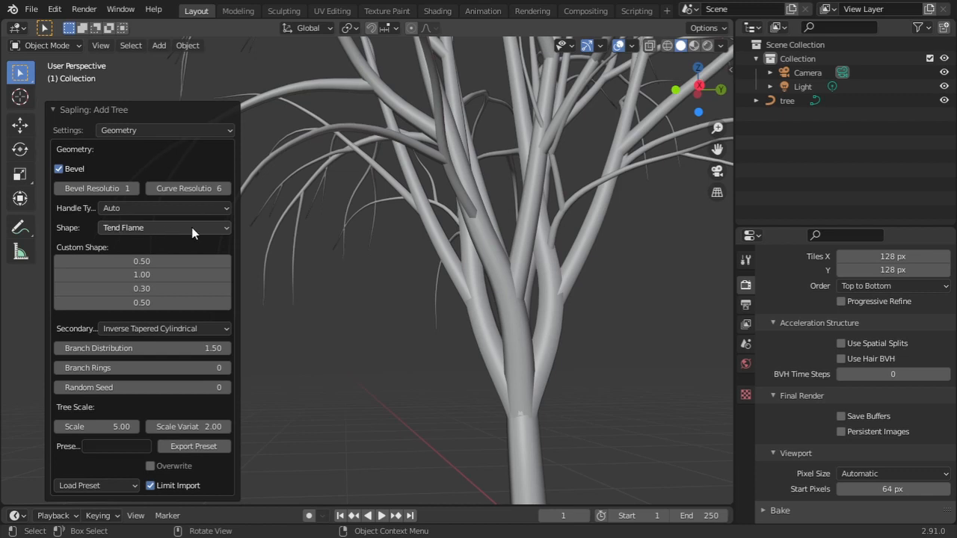
View the tree in right orthographic projection and set its shape to Conical
{"action": "left_click", "coordinate": [699, 86]}
{"action": "scroll", "coordinate": [606, 231], "scroll_direction": "down", "scroll_amount": 5}
{"action": "middle_click_drag", "start_coordinate": [572, 239], "coordinate": [603, 283], "text": "shift"}
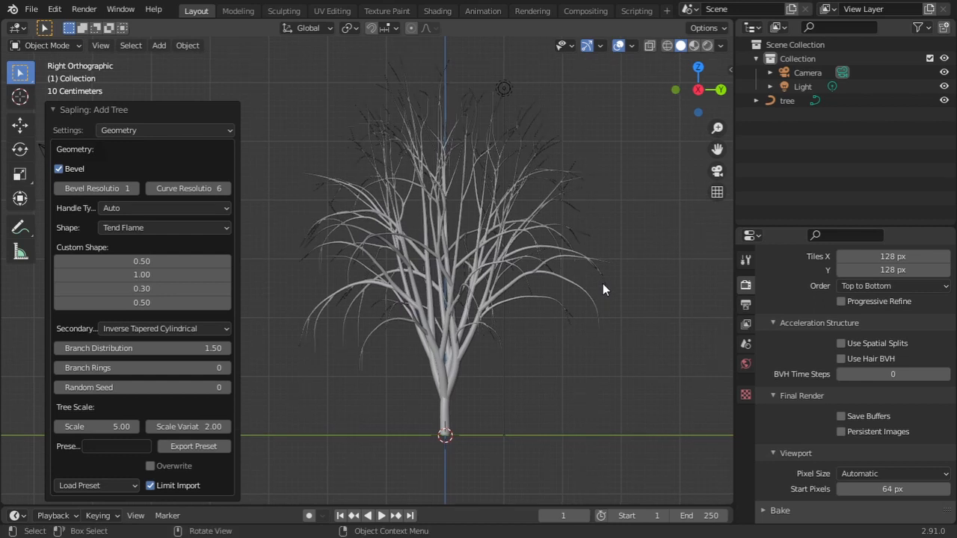
{"action": "left_click", "coordinate": [193, 228]}
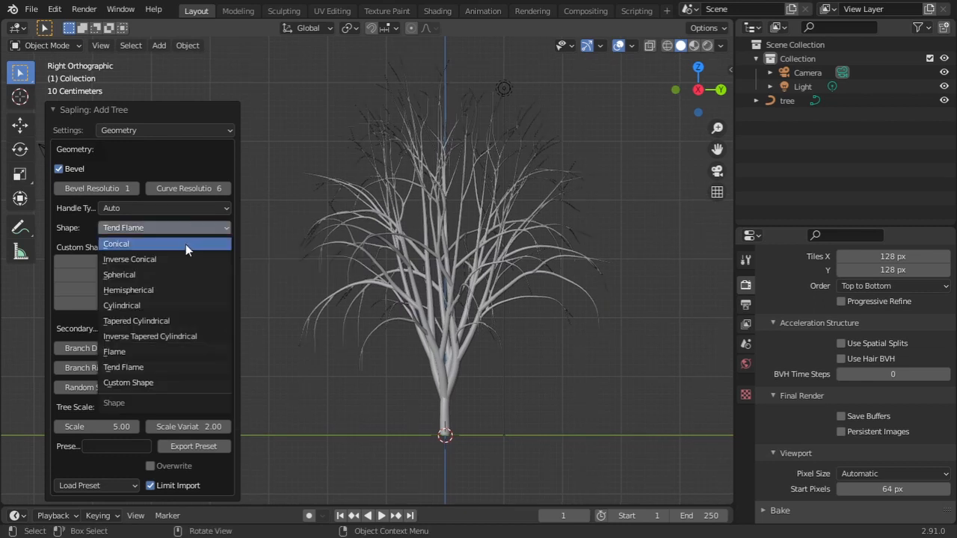
{"action": "left_click", "coordinate": [185, 243]}
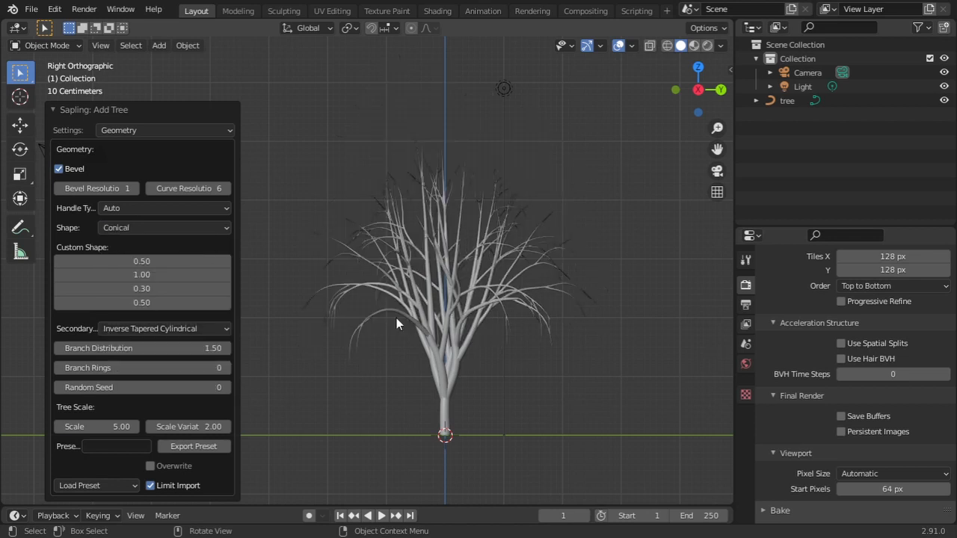
Examine the tree's Leaves settings, including the leaf distribution options, and return to the Geometry settings
{"action": "left_click", "coordinate": [162, 227]}
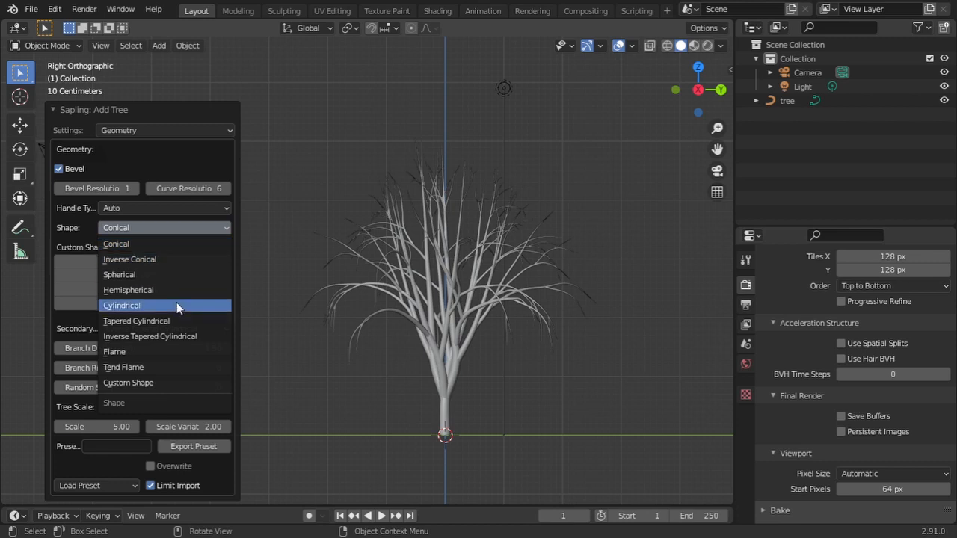
{"action": "left_click", "coordinate": [176, 131]}
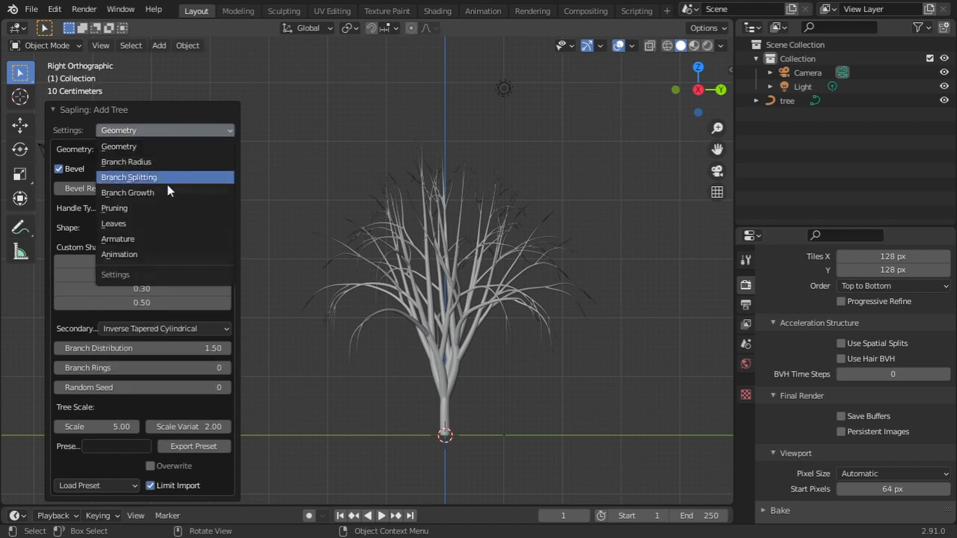
{"action": "left_click", "coordinate": [142, 224]}
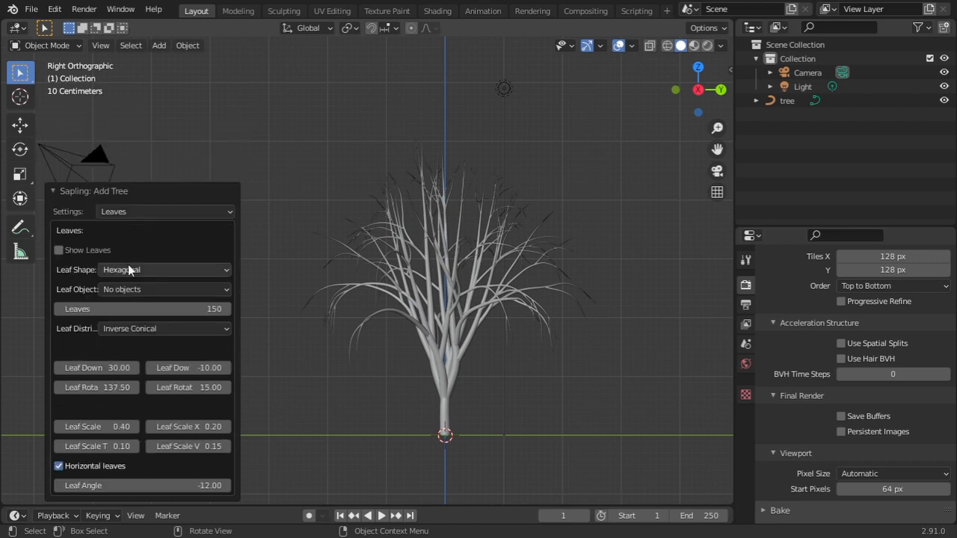
{"action": "left_click", "coordinate": [146, 330]}
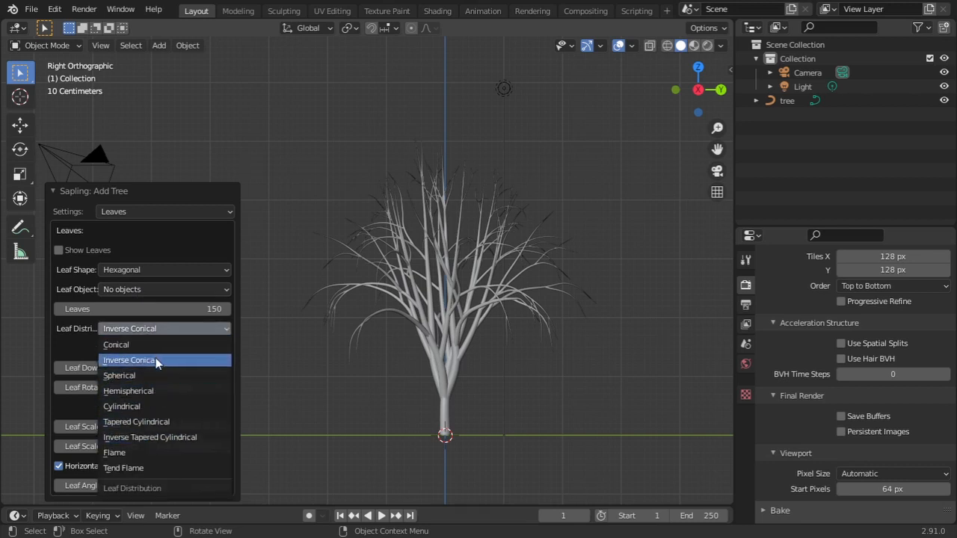
{"action": "left_click", "coordinate": [156, 360]}
{"action": "left_click", "coordinate": [163, 211]}
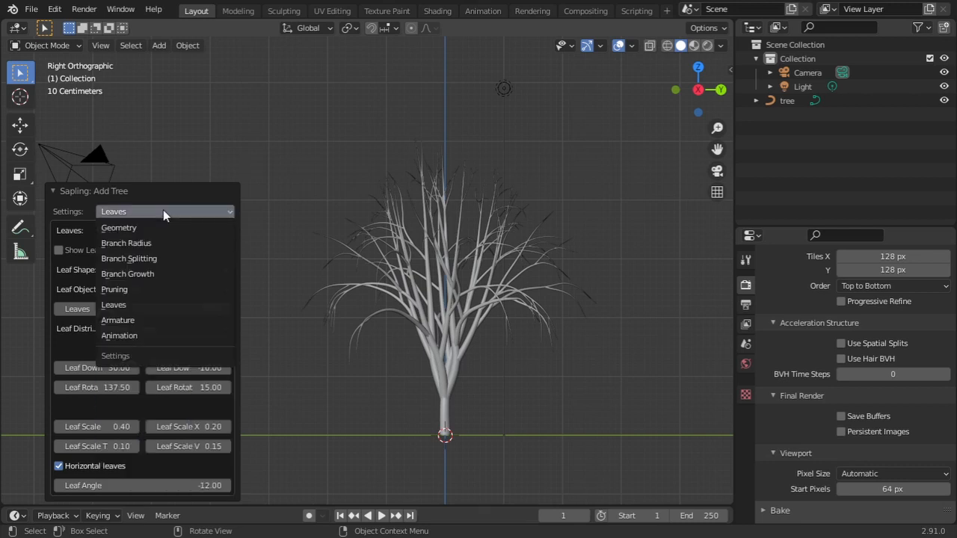
{"action": "left_click", "coordinate": [163, 227]}
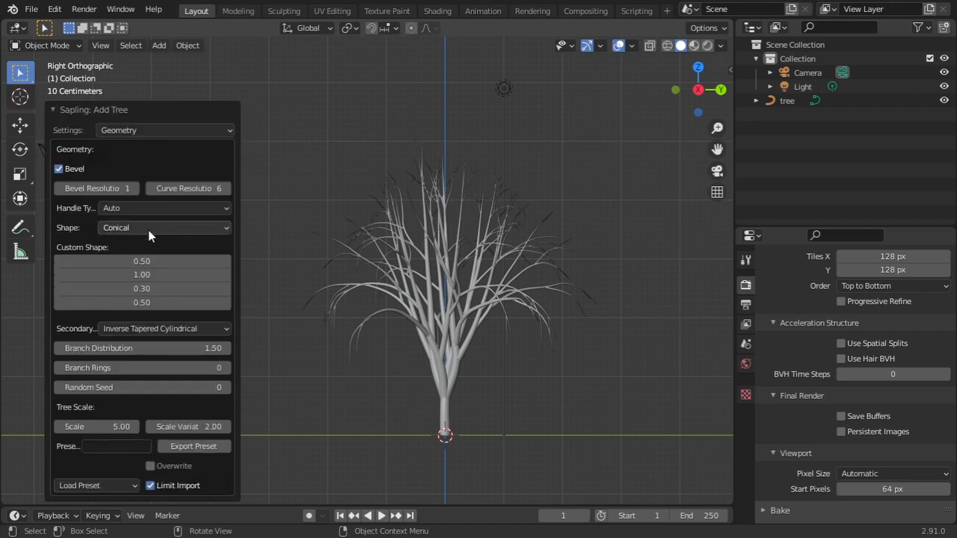
Set the tree's shape to Flame and its custom shape values to 0.01, 0.01, 0.24 and 0.98
{"action": "left_click", "coordinate": [148, 230]}
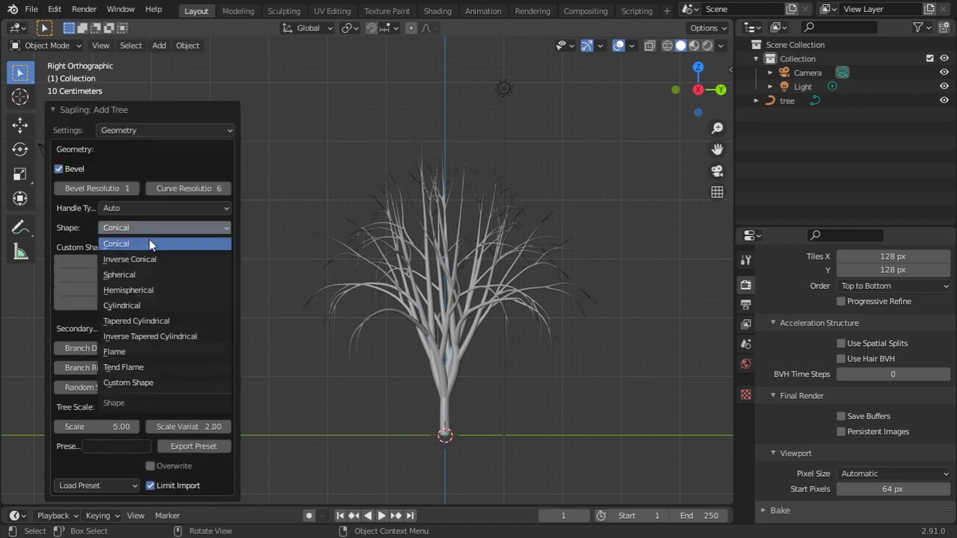
{"action": "left_click", "coordinate": [146, 353]}
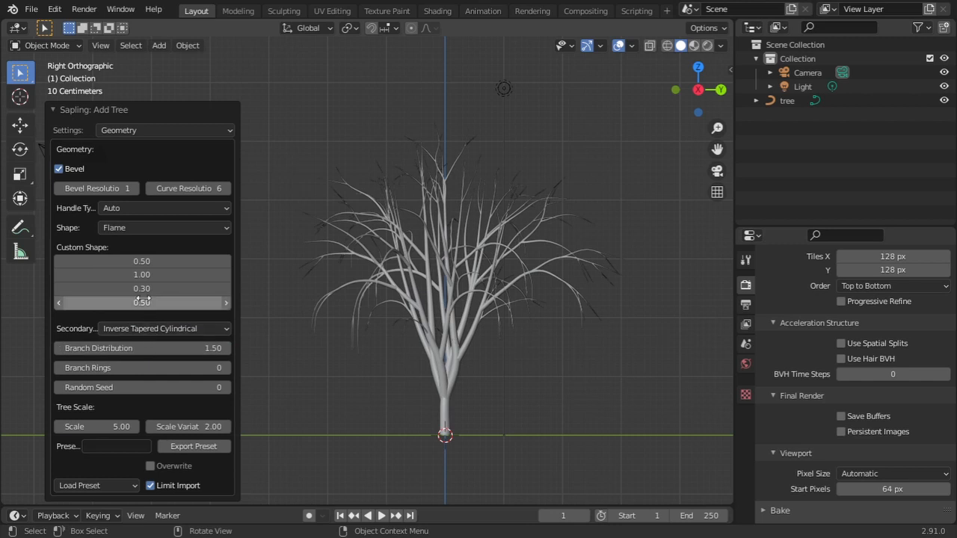
{"action": "mouse_move", "coordinate": [138, 261]}
{"action": "left_mouse_down"}
{"action": "mouse_move", "coordinate": [186, 261]}
{"action": "mouse_move", "coordinate": [138, 261]}
{"action": "mouse_move", "coordinate": [135, 288]}
{"action": "mouse_move", "coordinate": [161, 302]}
{"action": "left_mouse_up"}
Try the Conical, Inverse Conical, Spherical and Cylindrical shapes for the secondary branches, then set them back to Conical
{"action": "left_click", "coordinate": [150, 328]}
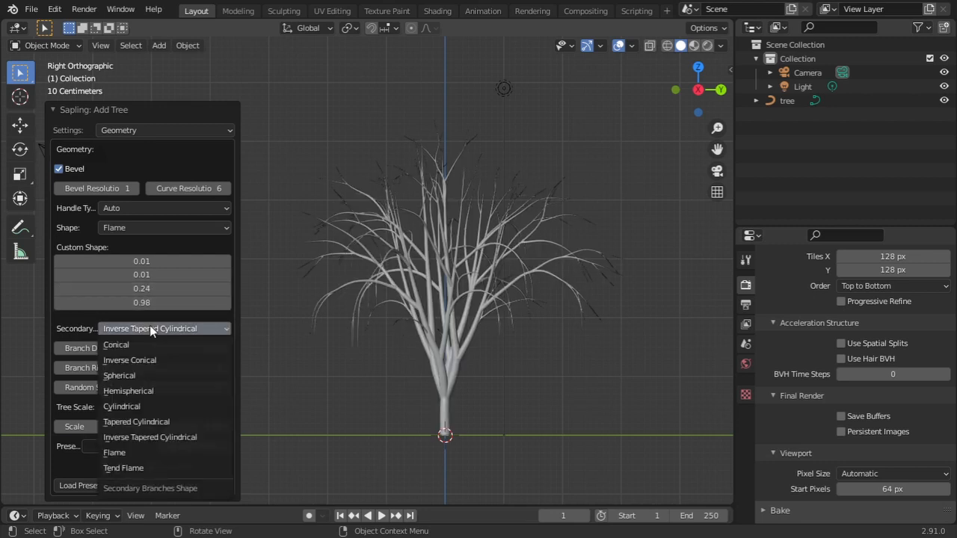
{"action": "left_click", "coordinate": [147, 346]}
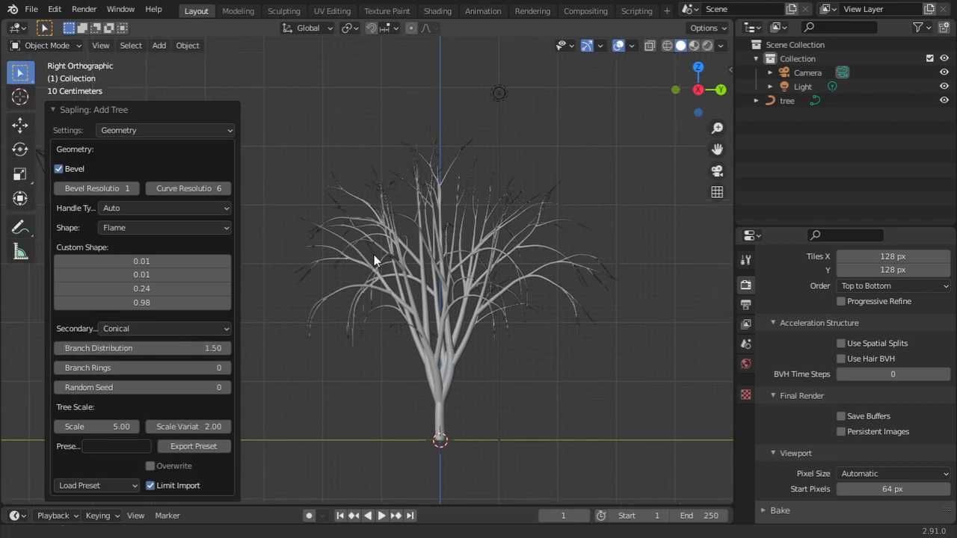
{"action": "scroll", "coordinate": [483, 237], "scroll_direction": "up", "scroll_amount": 2}
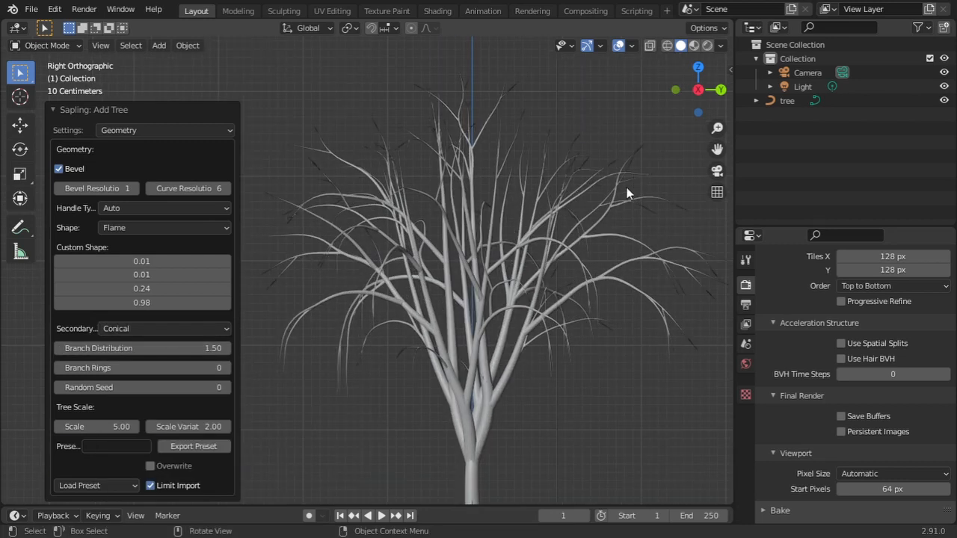
{"action": "left_click", "coordinate": [135, 331]}
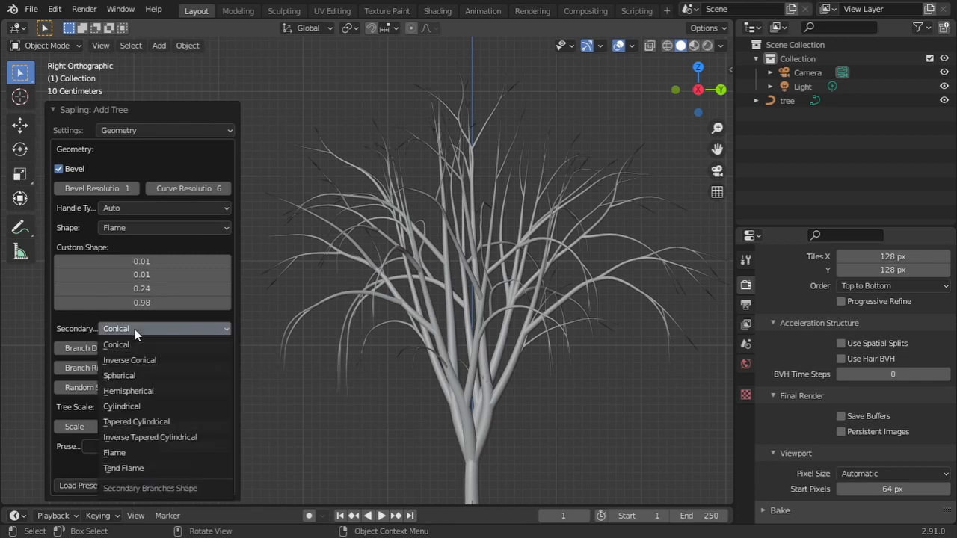
{"action": "left_click", "coordinate": [151, 359]}
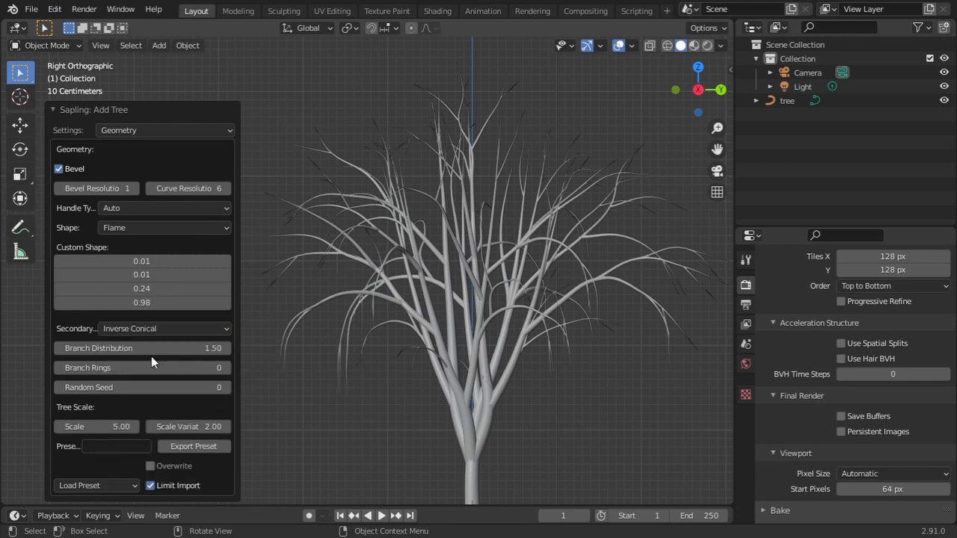
{"action": "left_click", "coordinate": [153, 329]}
{"action": "left_click", "coordinate": [156, 379]}
{"action": "left_click", "coordinate": [164, 329]}
{"action": "left_click", "coordinate": [164, 407]}
{"action": "left_click", "coordinate": [158, 329]}
{"action": "left_click", "coordinate": [159, 341]}
Set the branch distribution to 1.92 and the branch rings to 122, checking the tree in top orthographic view
{"action": "left_click_drag", "start_coordinate": [160, 350], "coordinate": [179, 369]}
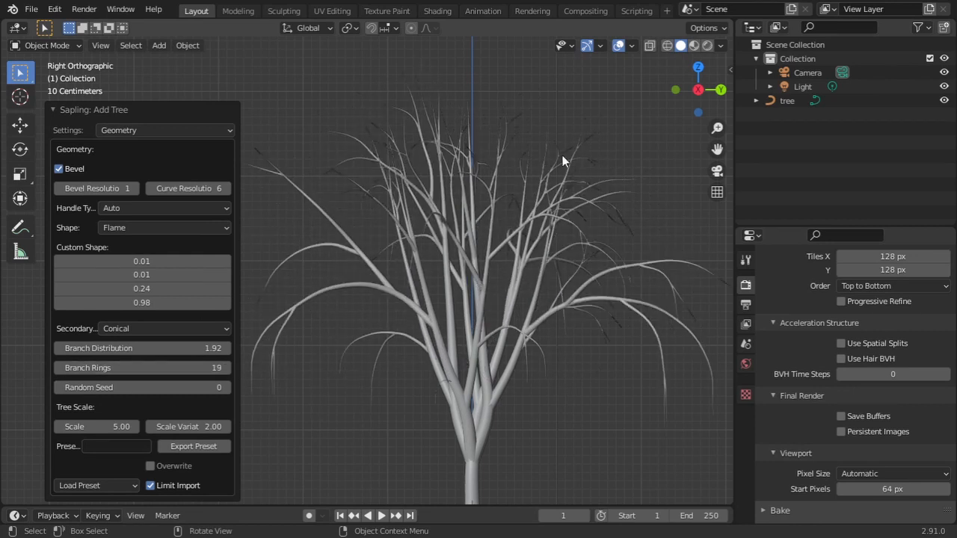
{"action": "left_click", "coordinate": [698, 67]}
{"action": "middle_click_drag", "start_coordinate": [595, 178], "coordinate": [609, 251], "text": "shift"}
{"action": "left_click_drag", "start_coordinate": [152, 368], "coordinate": [221, 368]}
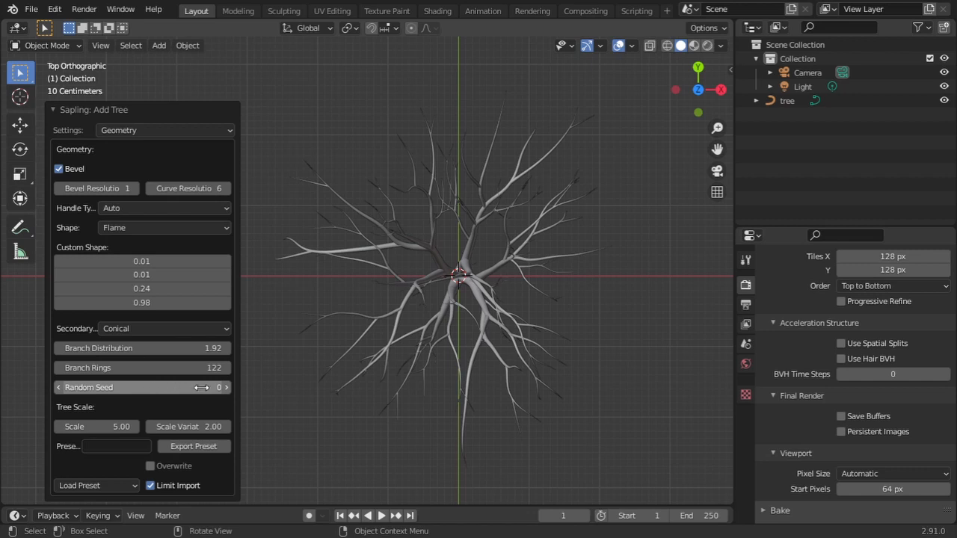
Set the tree's random seed to 8, with a scale of 5.36 and a scale variation of 2.03
{"action": "left_click", "coordinate": [227, 387]}
{"action": "left_click", "coordinate": [227, 387]}
{"action": "left_click", "coordinate": [227, 387]}
{"action": "mouse_move", "coordinate": [533, 236]}
{"action": "middle_mouse_down"}
{"action": "mouse_move", "coordinate": [568, 263]}
{"action": "mouse_move", "coordinate": [547, 150]}
{"action": "mouse_move", "coordinate": [538, 228]}
{"action": "middle_mouse_up"}
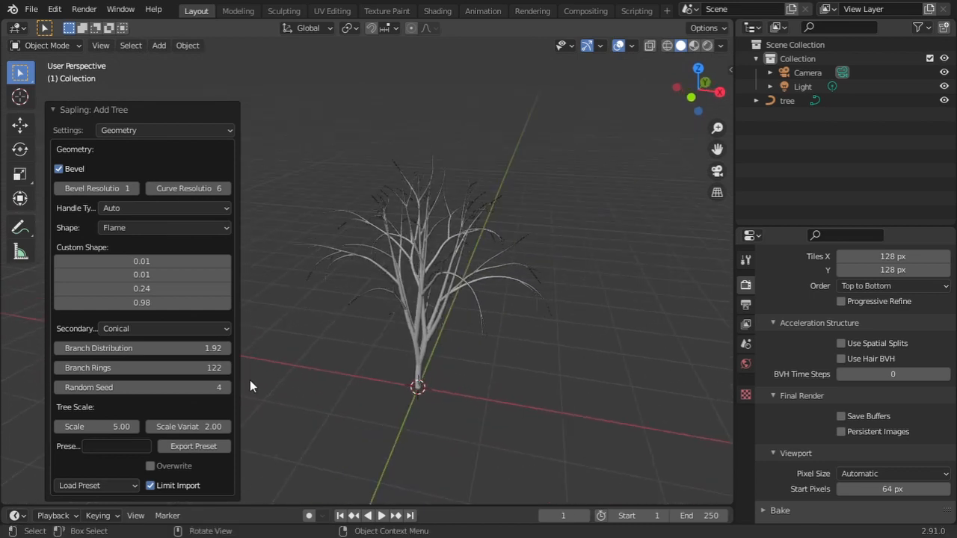
{"action": "left_click", "coordinate": [227, 388]}
{"action": "left_click", "coordinate": [228, 388]}
{"action": "left_click", "coordinate": [227, 388]}
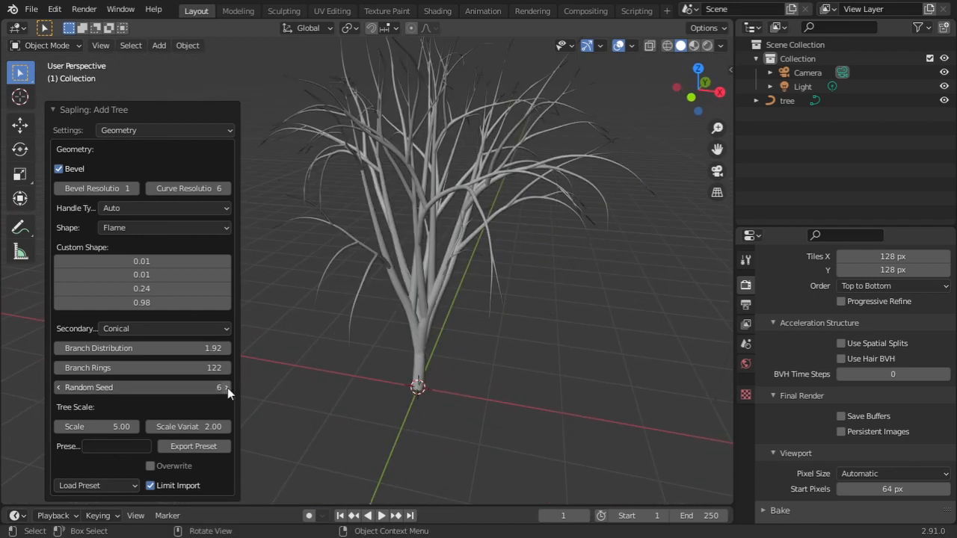
{"action": "left_click", "coordinate": [228, 388]}
{"action": "mouse_move", "coordinate": [97, 427]}
{"action": "left_mouse_down"}
{"action": "mouse_move", "coordinate": [142, 426]}
{"action": "mouse_move", "coordinate": [111, 427]}
{"action": "left_mouse_up"}
{"action": "mouse_move", "coordinate": [187, 426]}
{"action": "left_mouse_down"}
{"action": "mouse_move", "coordinate": [204, 427]}
{"action": "mouse_move", "coordinate": [190, 426]}
{"action": "left_mouse_up"}
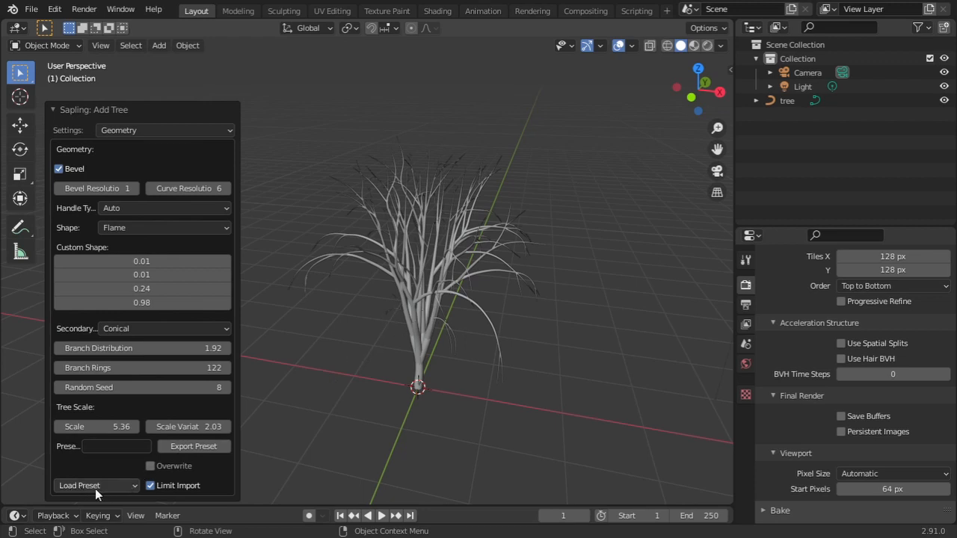
Load the willow preset and bring the whole tree into view
{"action": "left_click", "coordinate": [117, 485]}
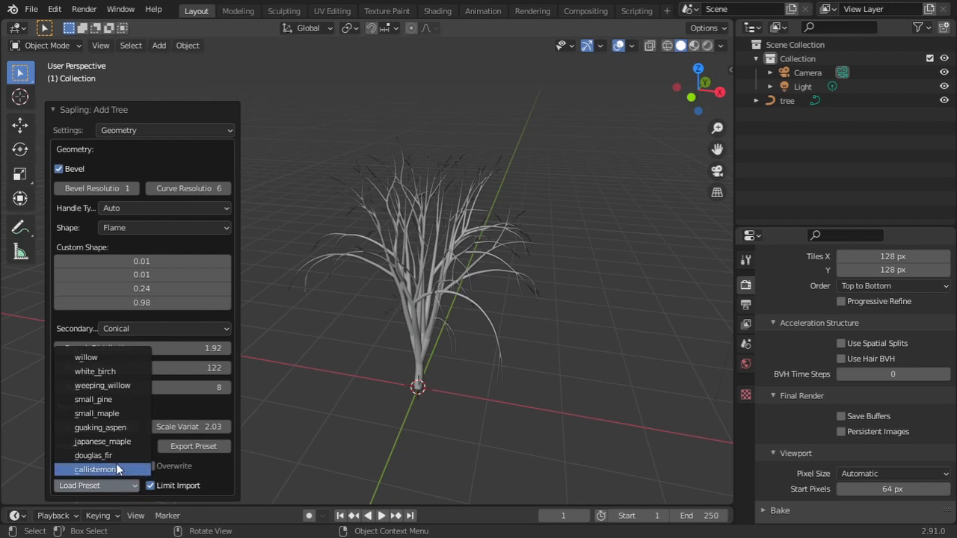
{"action": "left_click", "coordinate": [118, 353]}
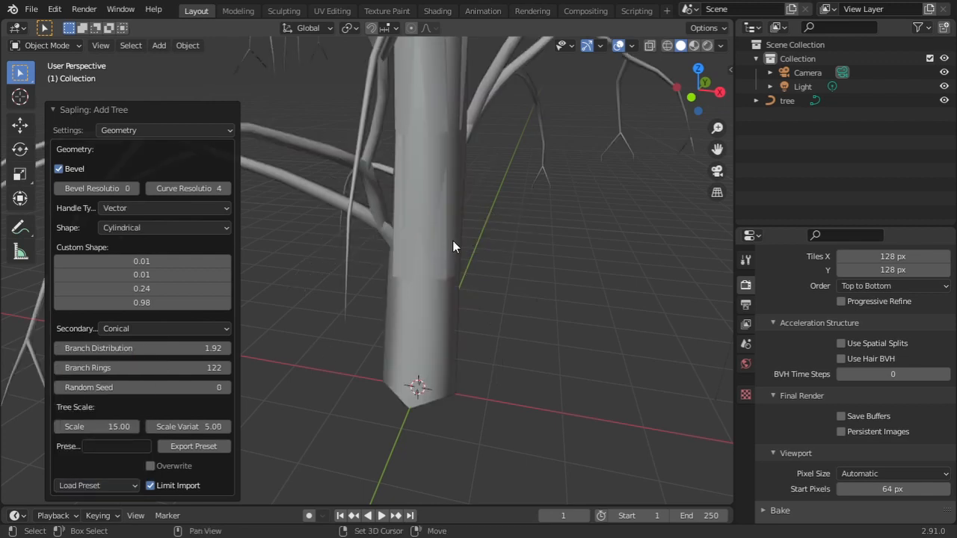
{"action": "scroll", "coordinate": [458, 305], "scroll_direction": "down", "scroll_amount": 8}
{"action": "middle_click_drag", "start_coordinate": [482, 350], "coordinate": [512, 357]}
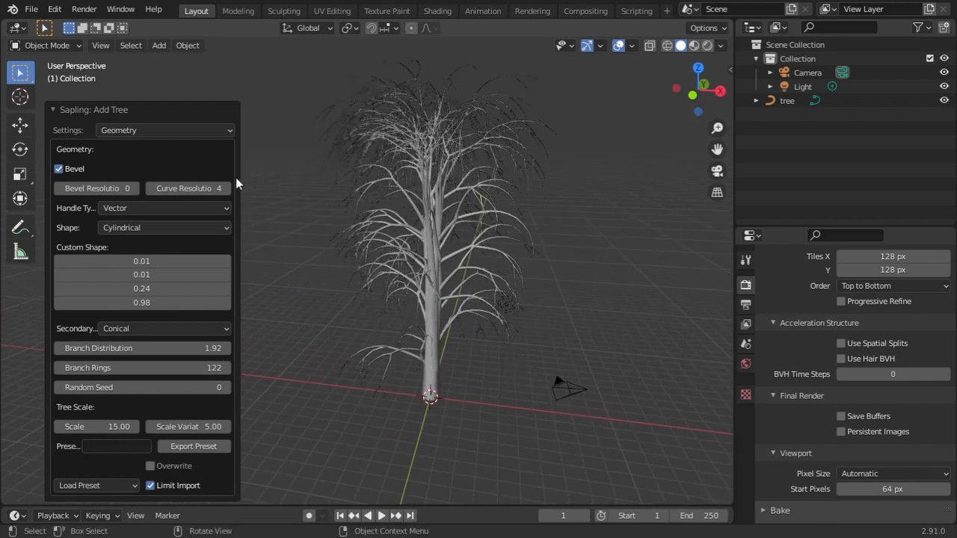
Load the white_birch preset for the tree, followed by the weeping_willow preset
{"action": "left_click", "coordinate": [99, 485]}
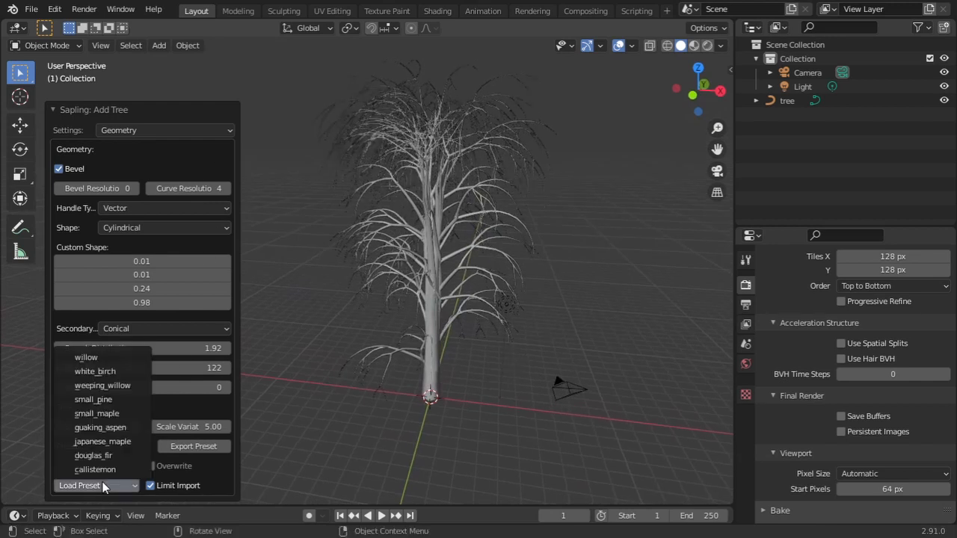
{"action": "left_click", "coordinate": [99, 373]}
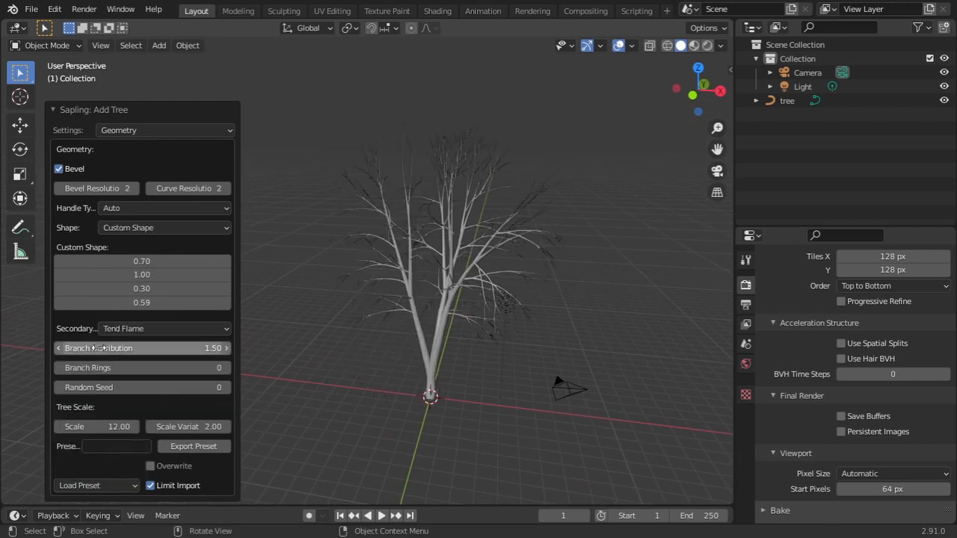
{"action": "left_click", "coordinate": [100, 487]}
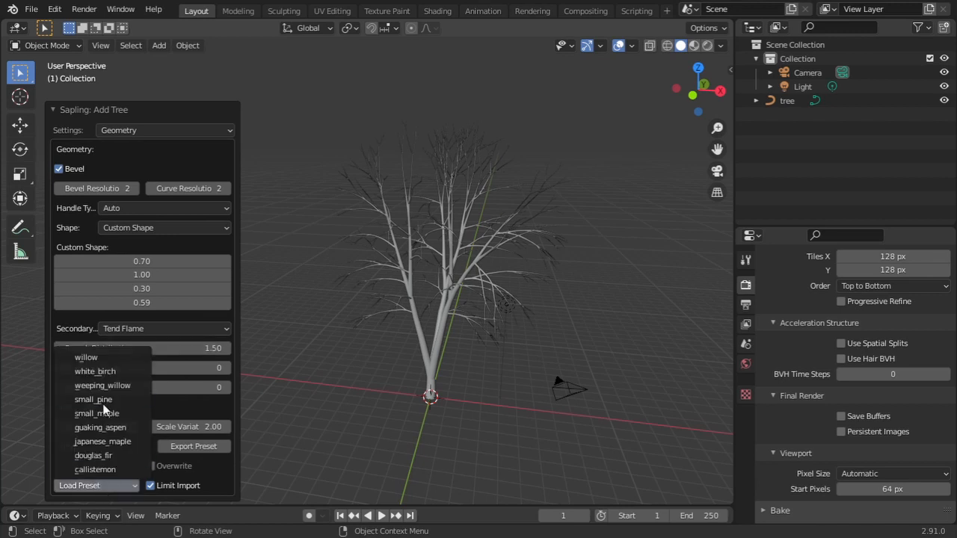
{"action": "left_click", "coordinate": [103, 385]}
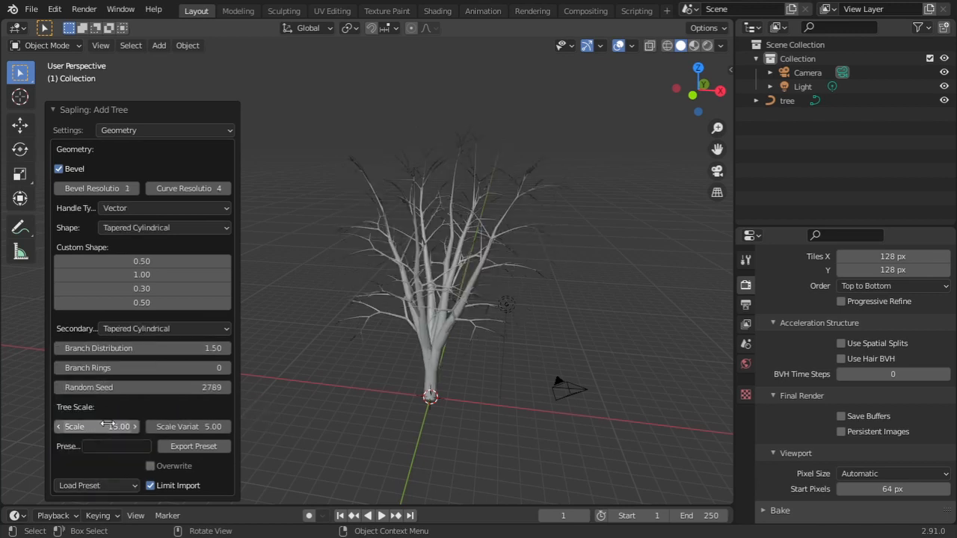
Load the small_pine preset, then select the tree and frame it in the viewport
{"action": "left_click", "coordinate": [122, 489]}
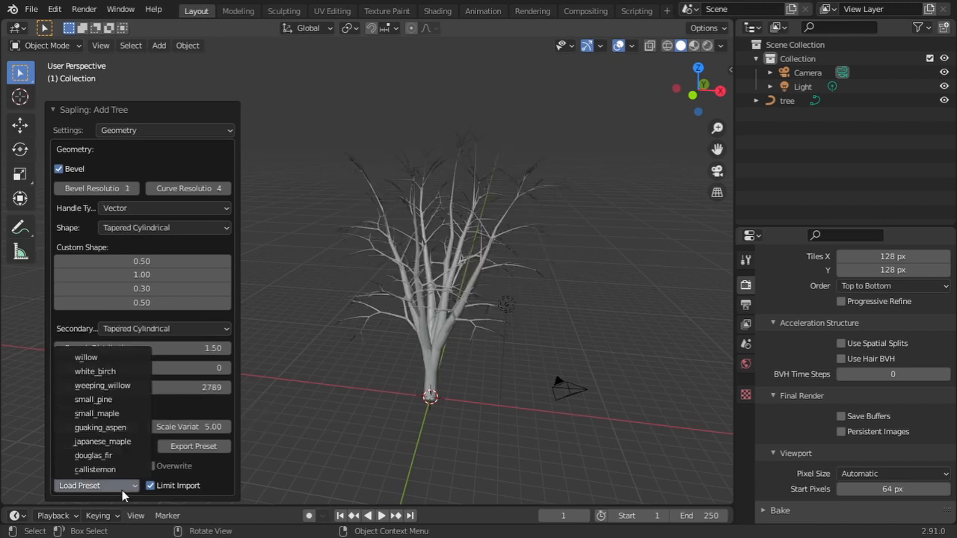
{"action": "left_click", "coordinate": [102, 401]}
{"action": "middle_click_drag", "start_coordinate": [347, 428], "coordinate": [425, 321]}
{"action": "left_click", "coordinate": [423, 320]}
{"action": "key", "text": "KP_Decimal"}
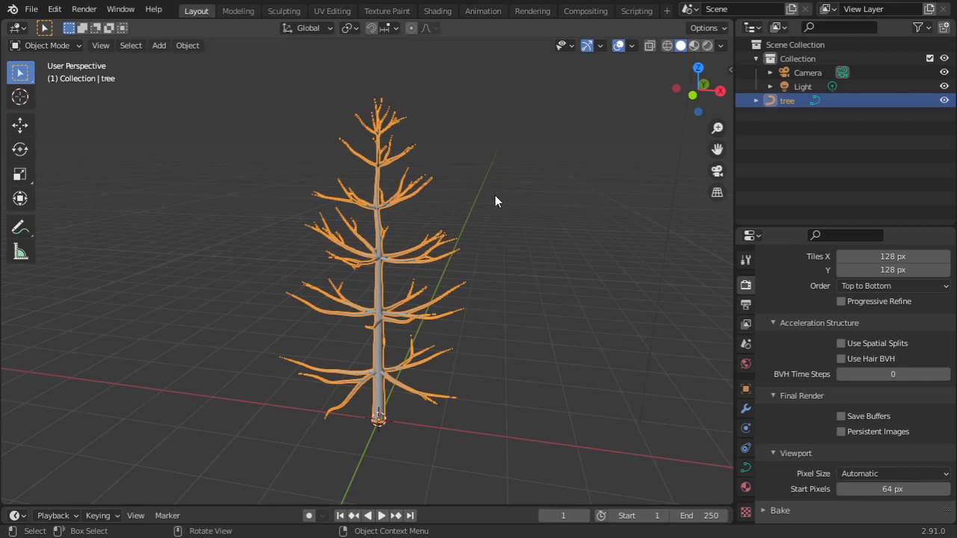
Reopen the Sapling tree settings beside the tree and load the small_maple preset
{"action": "key", "text": "F9"}
{"action": "left_click_drag", "start_coordinate": [529, 144], "coordinate": [55, 121]}
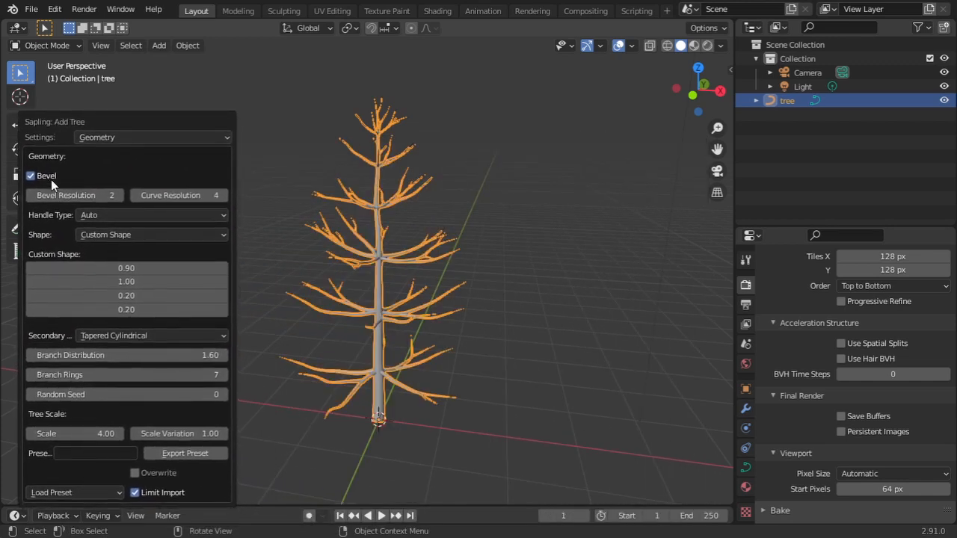
{"action": "left_click", "coordinate": [92, 490]}
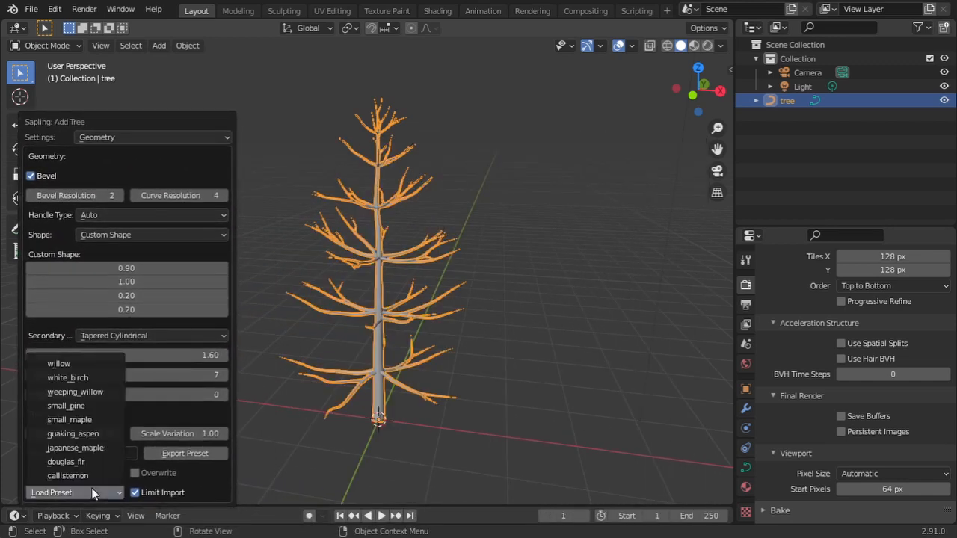
{"action": "left_click", "coordinate": [103, 421]}
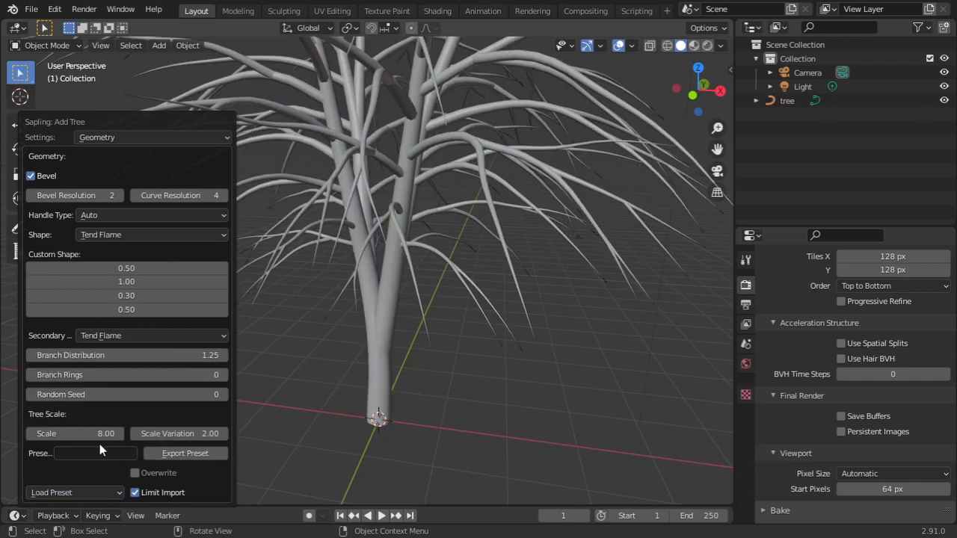
Load the quaking_aspen preset and fit the whole tree in view
{"action": "left_click", "coordinate": [104, 488]}
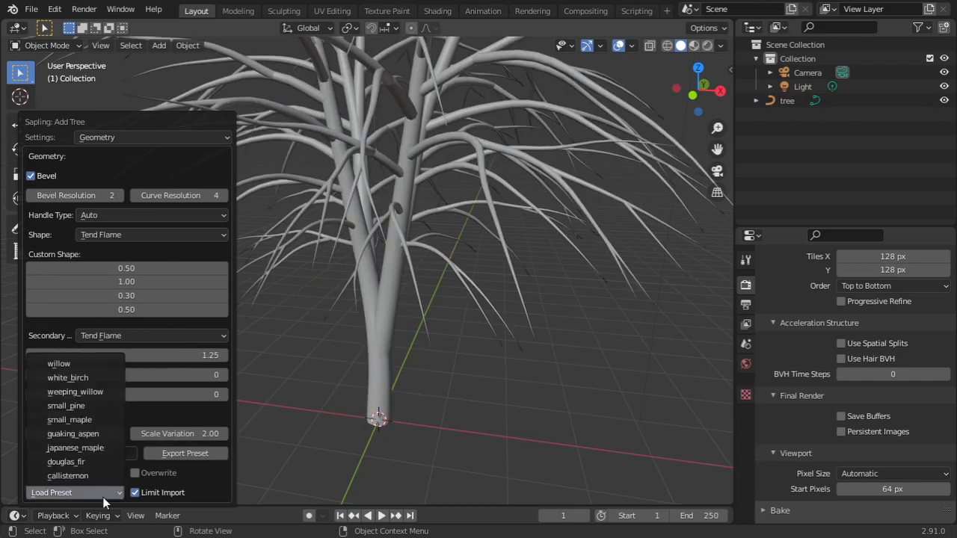
{"action": "left_click", "coordinate": [100, 433]}
{"action": "scroll", "coordinate": [343, 324], "scroll_direction": "down", "scroll_amount": 9}
{"action": "middle_click_drag", "start_coordinate": [353, 250], "coordinate": [400, 319], "text": "shift"}
{"action": "scroll", "coordinate": [374, 320], "scroll_direction": "up", "scroll_amount": 2}
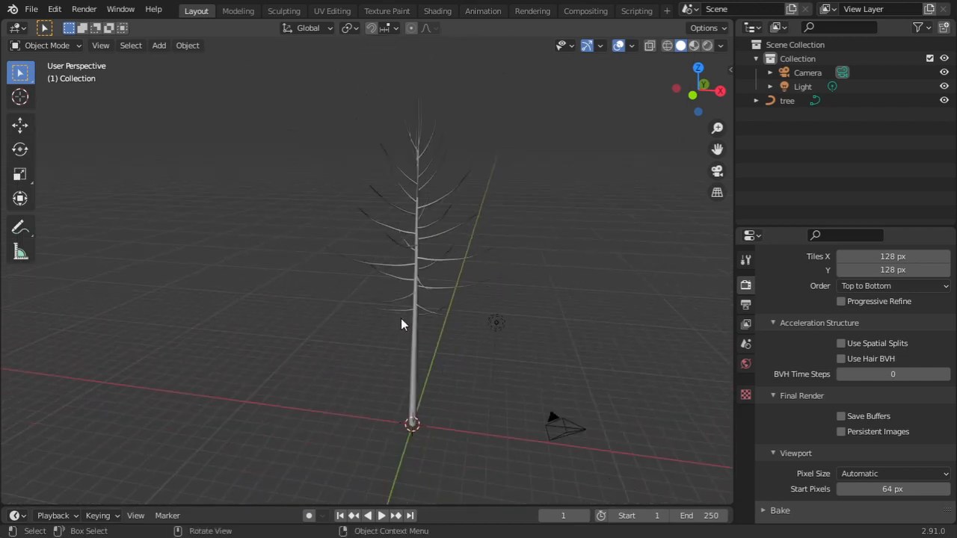
Bring back the Sapling tree settings, place them clear of the tree and load the japanese_maple preset
{"action": "key", "text": "F9"}
{"action": "left_click_drag", "start_coordinate": [426, 146], "coordinate": [45, 113]}
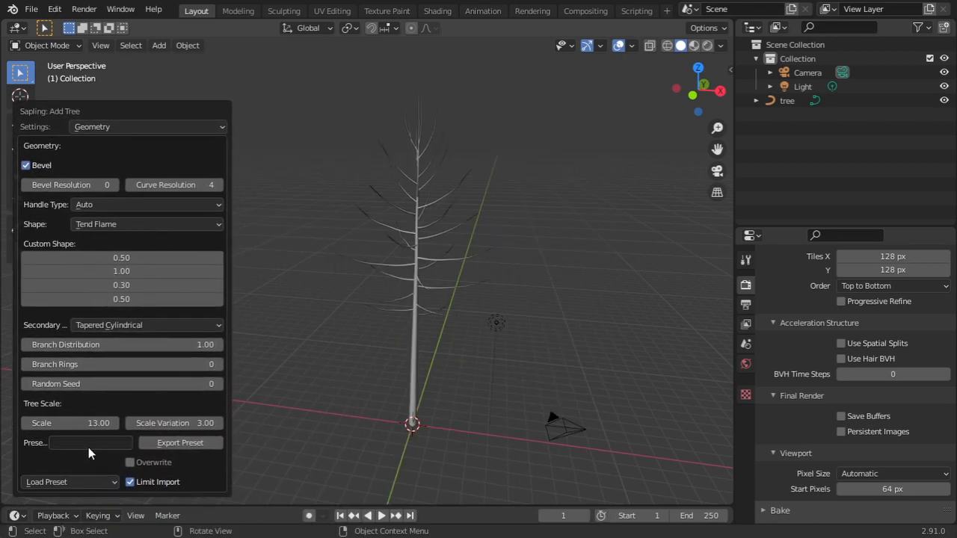
{"action": "left_click", "coordinate": [92, 482]}
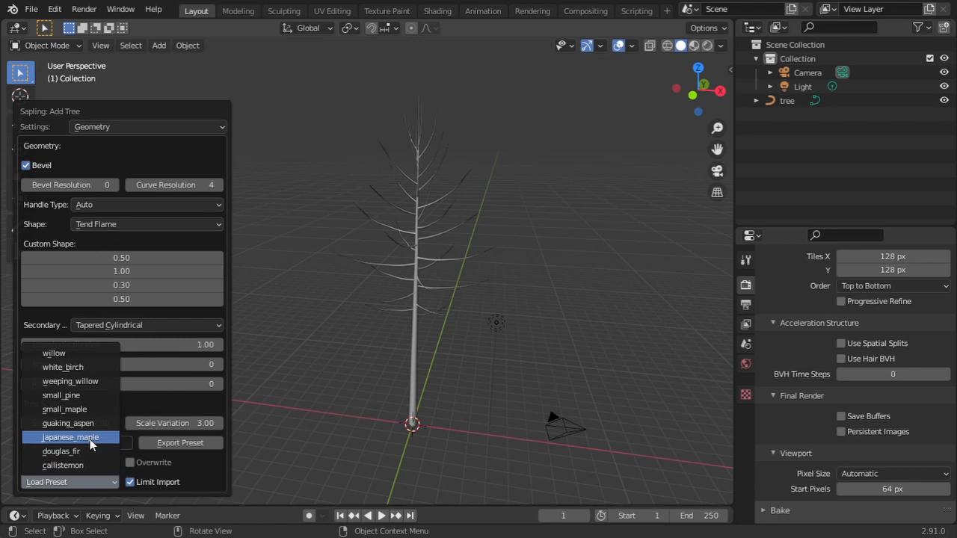
{"action": "left_click", "coordinate": [90, 439]}
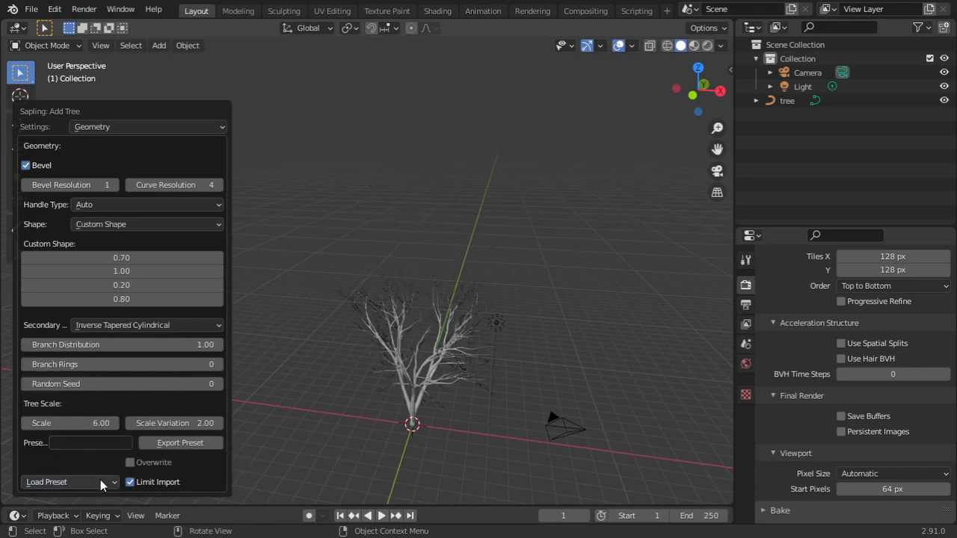
Load the douglas_fir preset for the tree, followed by the callistemon preset
{"action": "left_click", "coordinate": [100, 481]}
{"action": "left_click", "coordinate": [97, 451]}
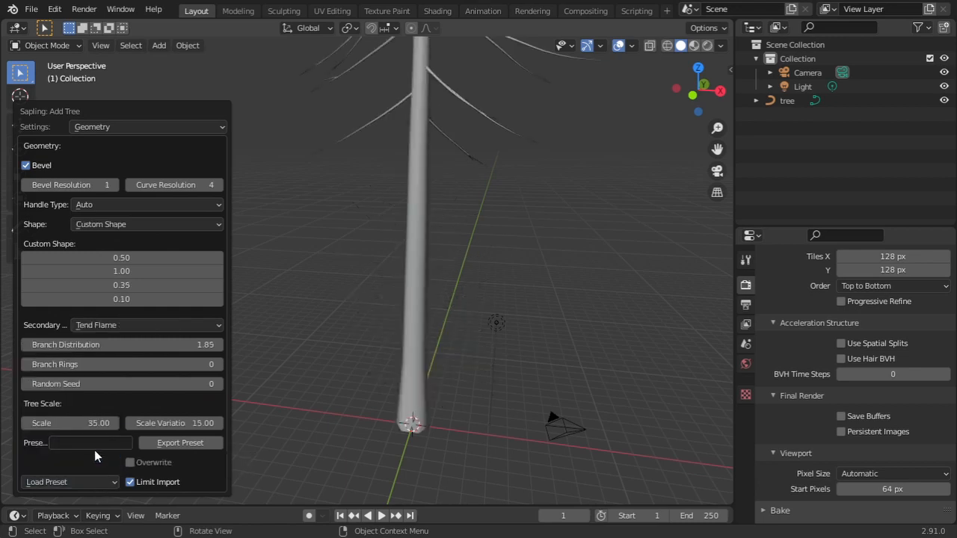
{"action": "left_click", "coordinate": [105, 481]}
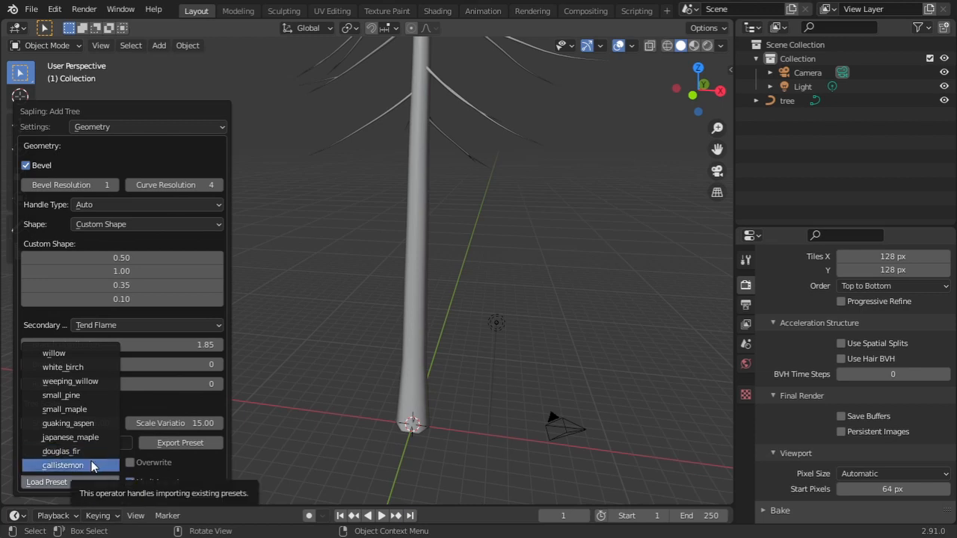
{"action": "left_click", "coordinate": [87, 464]}
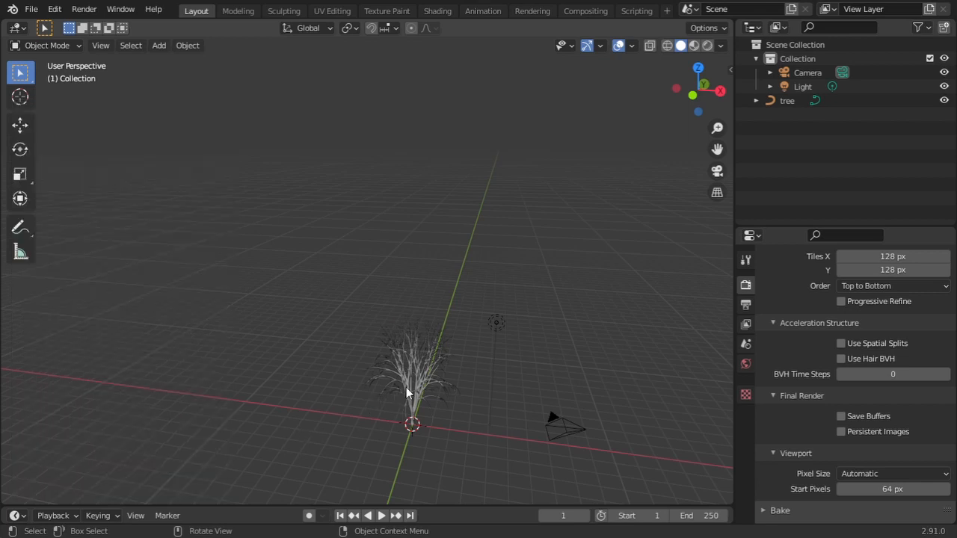
Select the callistemon tree, view it up close and delete it from the scene
{"action": "left_click", "coordinate": [406, 388]}
{"action": "scroll", "coordinate": [418, 392], "scroll_direction": "up", "scroll_amount": 4}
{"action": "middle_click_drag", "start_coordinate": [430, 399], "coordinate": [375, 215], "text": "shift"}
{"action": "scroll", "coordinate": [410, 295], "scroll_direction": "up", "scroll_amount": 1}
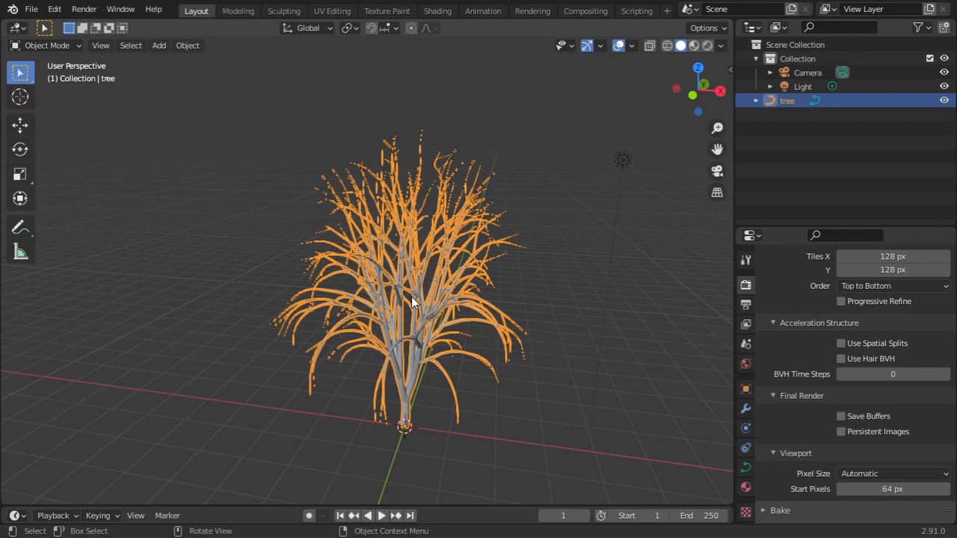
{"action": "key", "text": "Delete"}
Add a new Sapling Tree Gen curve and display its Branch Radius settings
{"action": "left_click", "coordinate": [164, 50]}
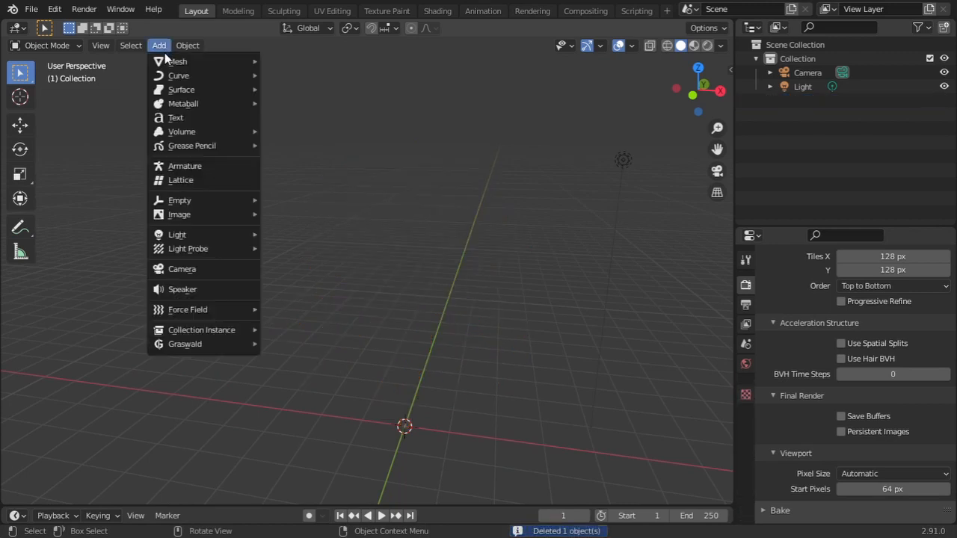
{"action": "mouse_move", "coordinate": [187, 77]}
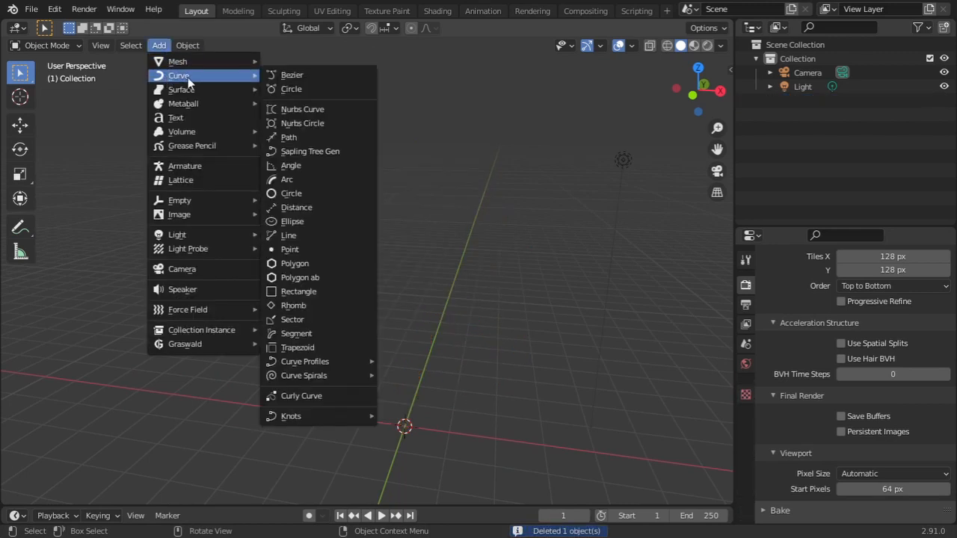
{"action": "left_click", "coordinate": [311, 151]}
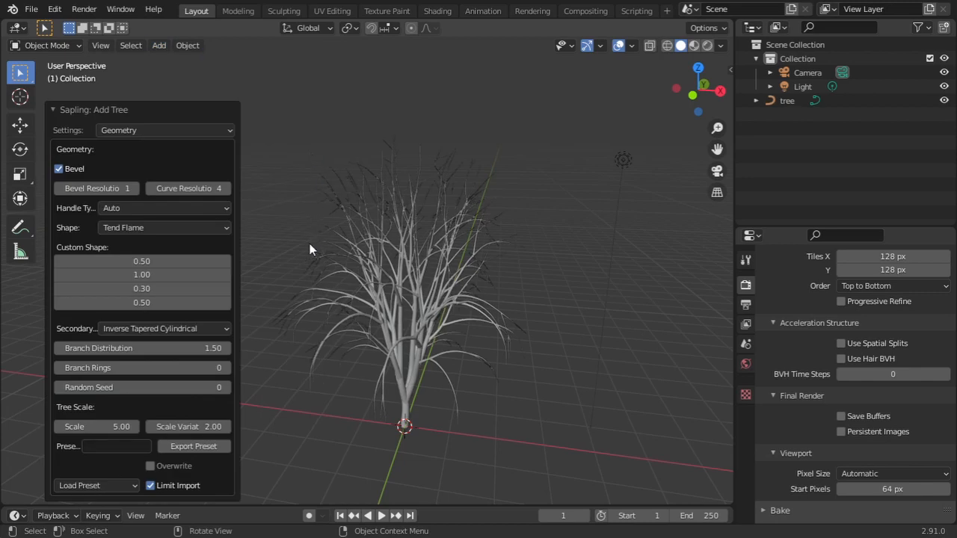
{"action": "left_click", "coordinate": [56, 9]}
{"action": "left_click", "coordinate": [196, 130]}
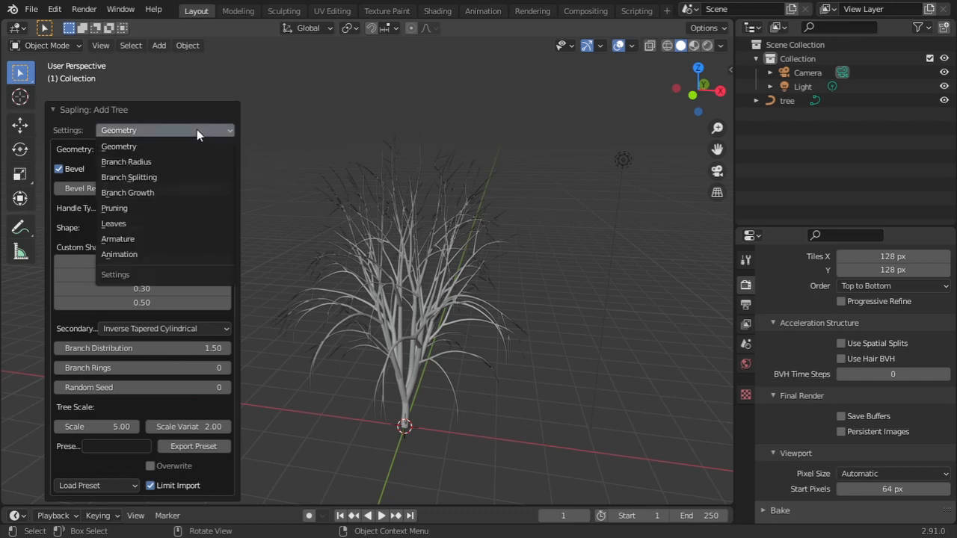
{"action": "left_click", "coordinate": [154, 161]}
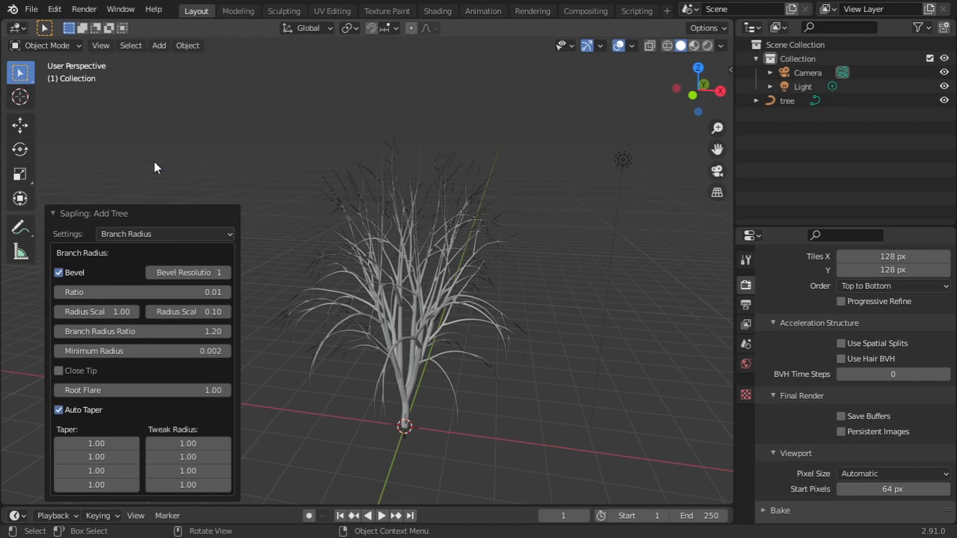
Set Ratio to 0.07, Radius Scale to 0.16 and its variation to 0.00, Branch Radius Ratio to 0.81 and Minimum Radius to 0.06
{"action": "scroll", "coordinate": [319, 287], "scroll_direction": "up", "scroll_amount": 4}
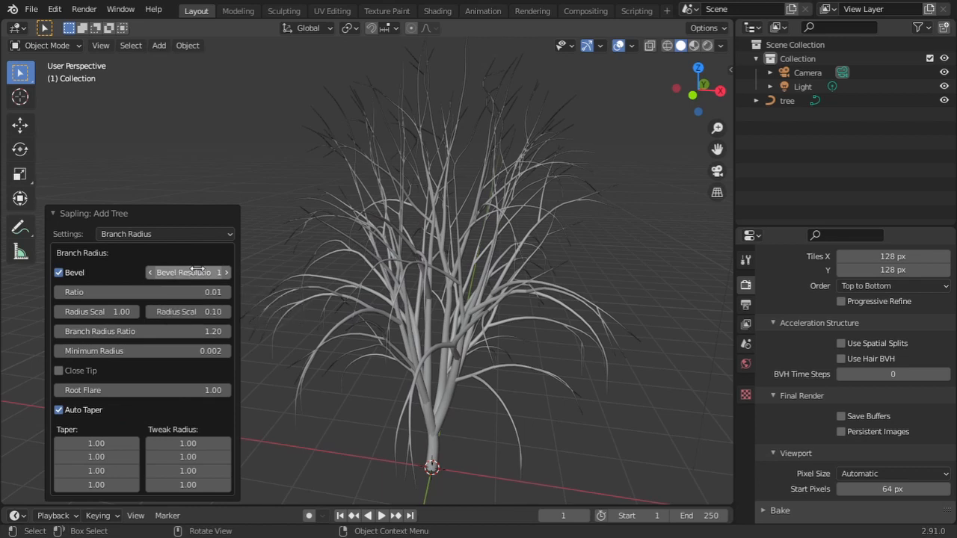
{"action": "mouse_move", "coordinate": [143, 292]}
{"action": "left_mouse_down"}
{"action": "mouse_move", "coordinate": [206, 292]}
{"action": "mouse_move", "coordinate": [150, 292]}
{"action": "left_mouse_up"}
{"action": "mouse_move", "coordinate": [99, 313]}
{"action": "left_mouse_down"}
{"action": "mouse_move", "coordinate": [115, 313]}
{"action": "mouse_move", "coordinate": [97, 313]}
{"action": "left_mouse_up"}
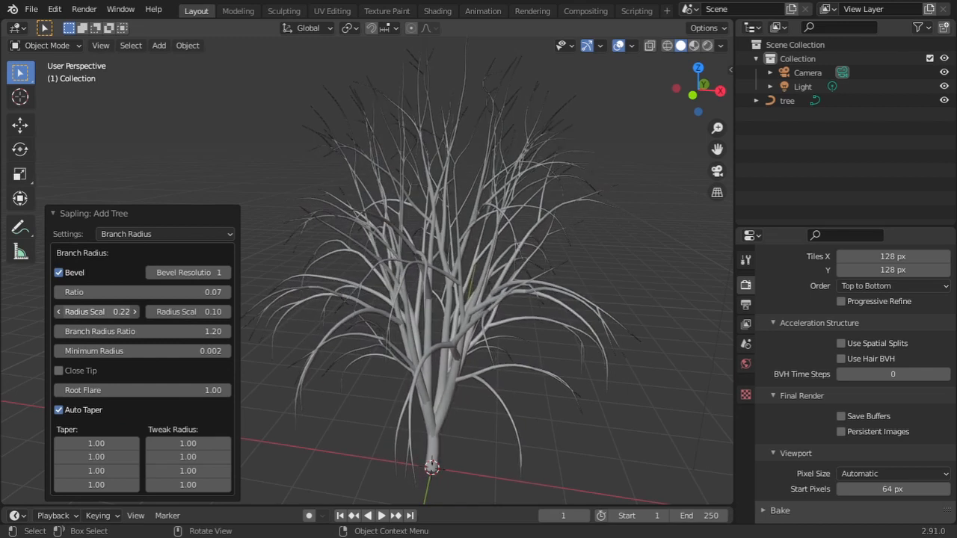
{"action": "left_click_drag", "start_coordinate": [178, 313], "coordinate": [143, 352]}
Compare the branch ends up close with Close Tip off and on, leaving Close Tip enabled
{"action": "middle_click_drag", "start_coordinate": [383, 322], "coordinate": [446, 275]}
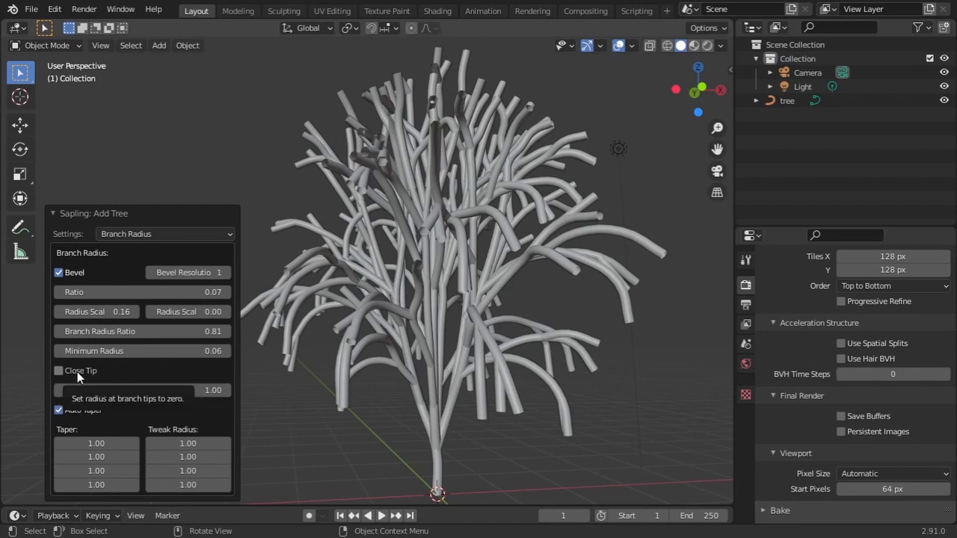
{"action": "left_click", "coordinate": [58, 371]}
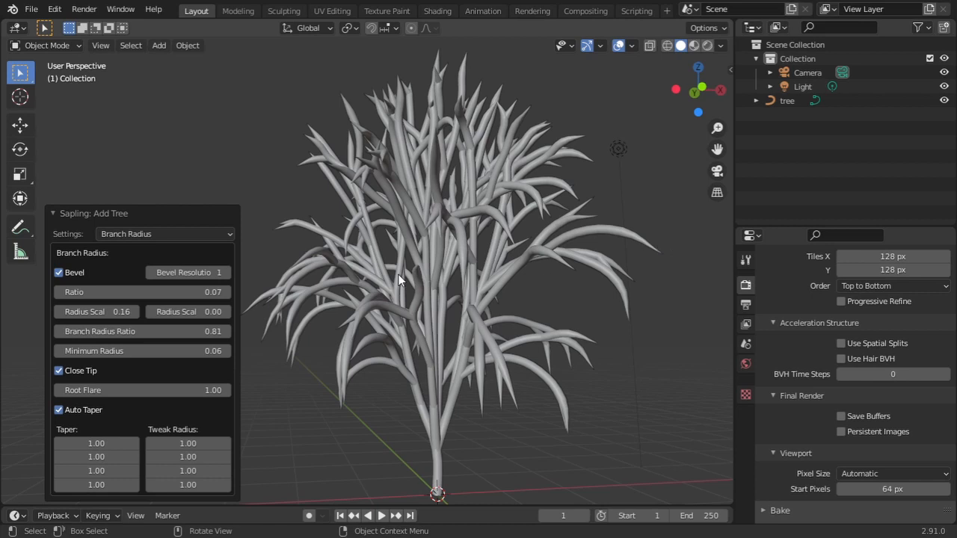
{"action": "left_click", "coordinate": [64, 371]}
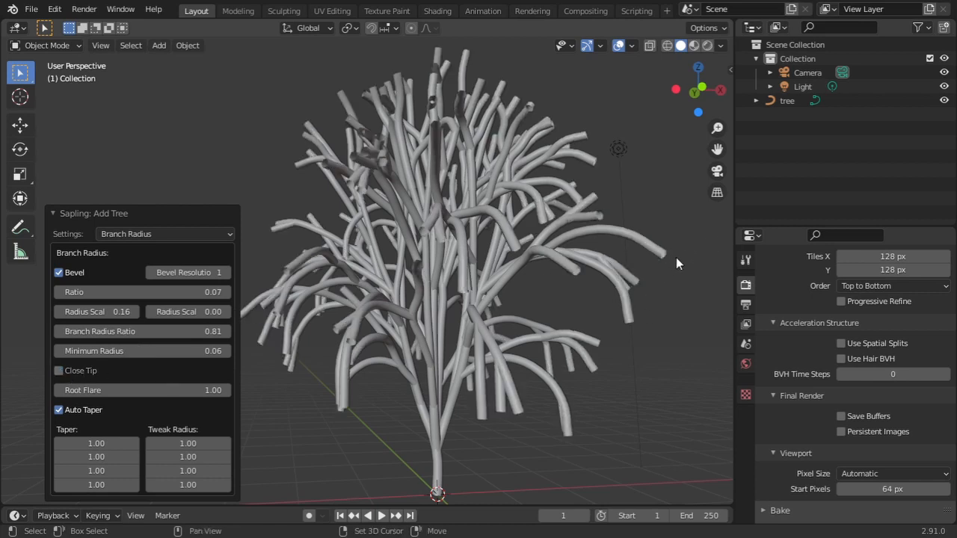
{"action": "scroll", "coordinate": [665, 259], "scroll_direction": "up", "scroll_amount": 5}
{"action": "middle_click_drag", "start_coordinate": [665, 259], "coordinate": [524, 258], "text": "shift"}
{"action": "scroll", "coordinate": [524, 258], "scroll_direction": "up", "scroll_amount": 3}
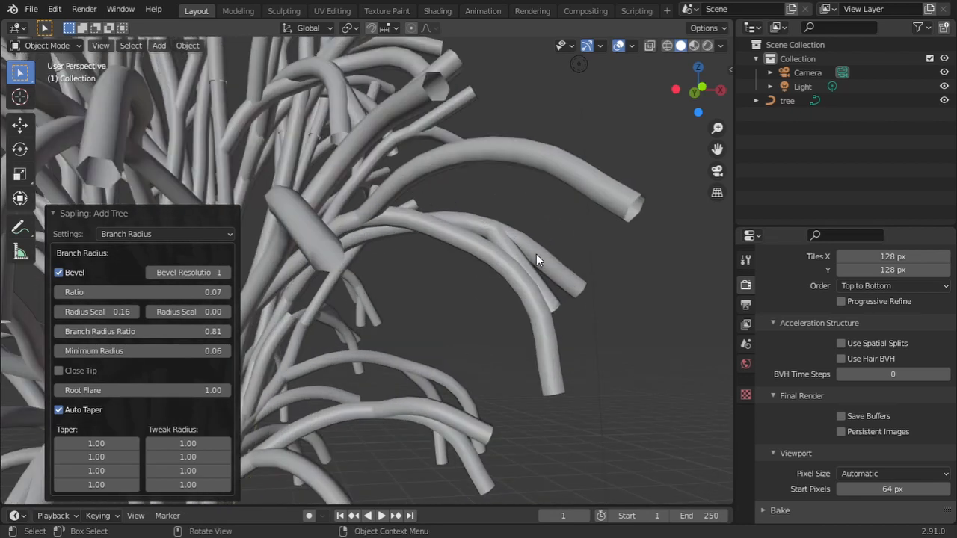
{"action": "left_click", "coordinate": [60, 371]}
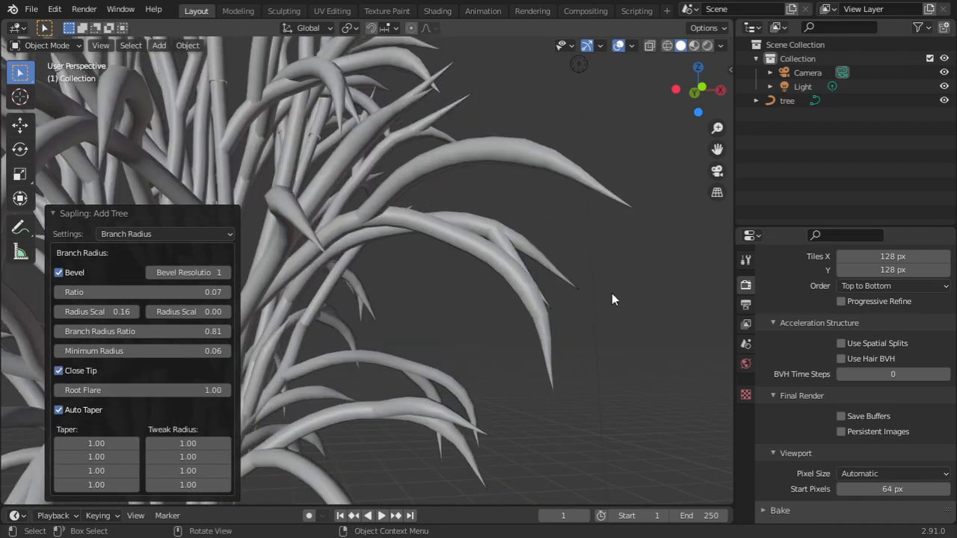
Set the tree's Root Flare to 1.09, and toggle Auto Taper off and back on
{"action": "left_click_drag", "start_coordinate": [142, 391], "coordinate": [175, 391]}
{"action": "scroll", "coordinate": [357, 364], "scroll_direction": "down", "scroll_amount": 3}
{"action": "scroll", "coordinate": [355, 344], "scroll_direction": "up", "scroll_amount": 2}
{"action": "scroll", "coordinate": [475, 340], "scroll_direction": "down", "scroll_amount": 3}
{"action": "middle_click_drag", "start_coordinate": [445, 360], "coordinate": [530, 343]}
{"action": "left_click_drag", "start_coordinate": [188, 392], "coordinate": [201, 392]}
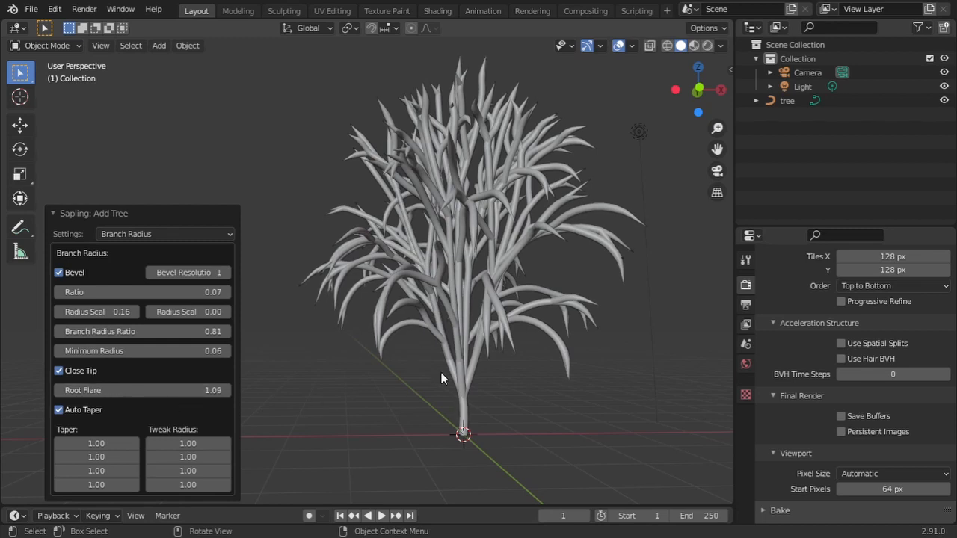
{"action": "left_click", "coordinate": [59, 411]}
{"action": "left_click", "coordinate": [60, 410]}
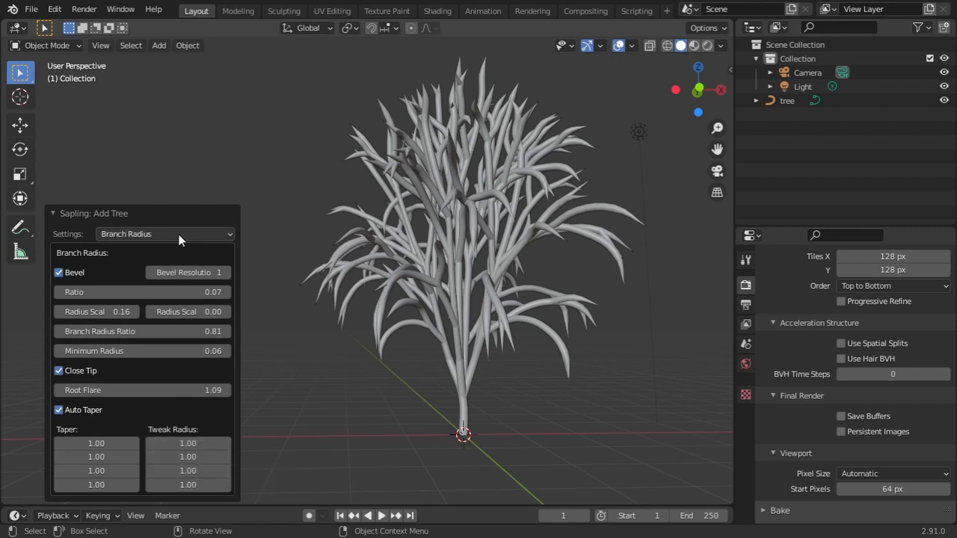
Delete the modified tree and add a fresh Sapling Tree Gen tree in its place
{"action": "left_click", "coordinate": [397, 232]}
{"action": "key", "text": "Delete"}
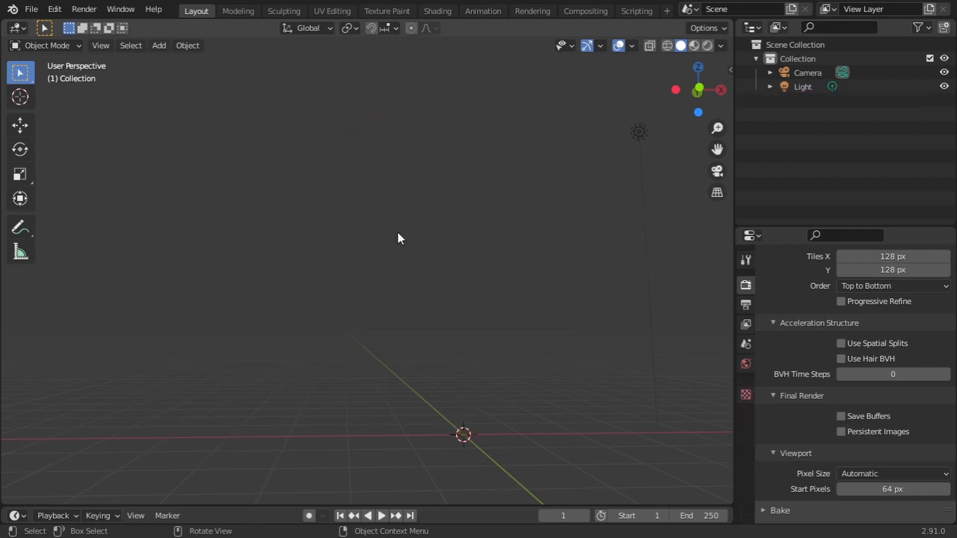
{"action": "left_click", "coordinate": [160, 45]}
{"action": "mouse_move", "coordinate": [179, 75]}
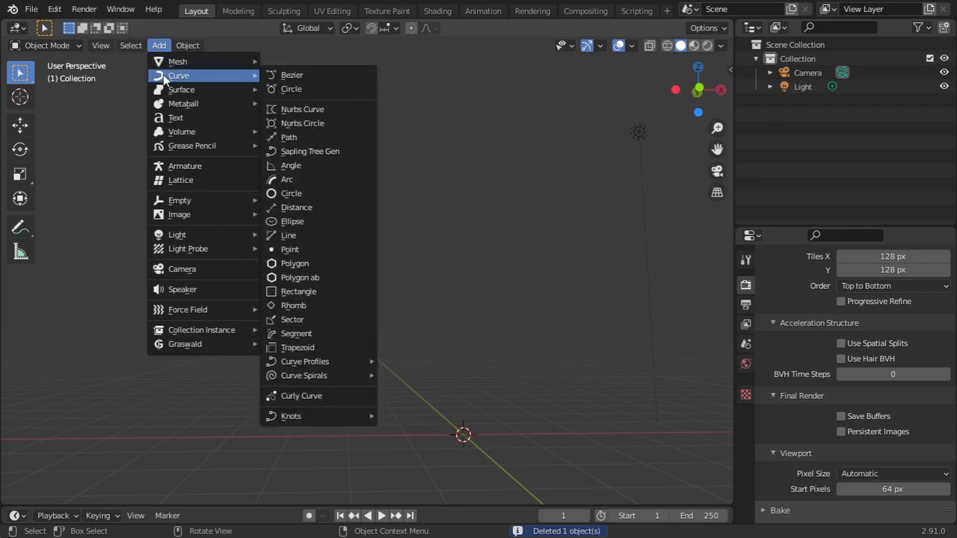
{"action": "left_click", "coordinate": [318, 150]}
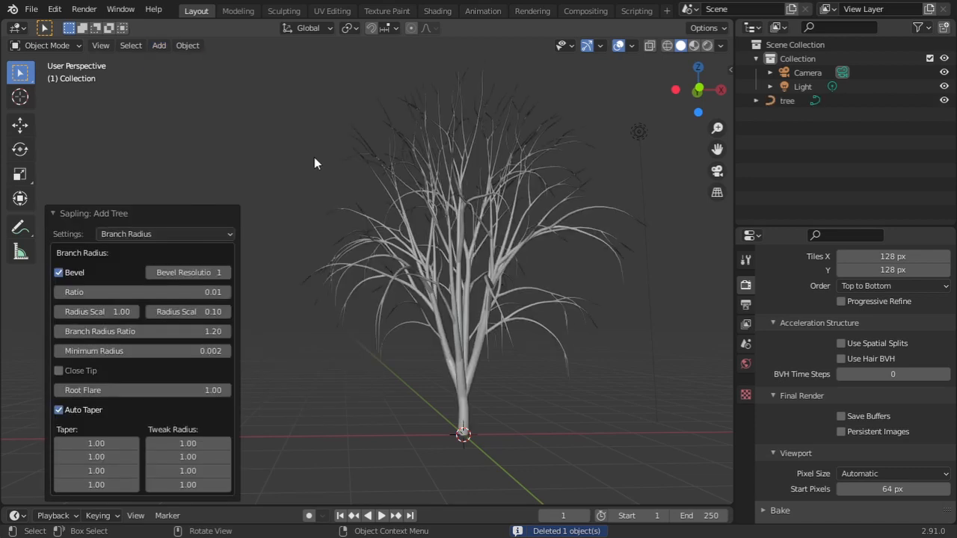
Show the Branch Splitting settings and try different Levels values, ending at 2
{"action": "left_click", "coordinate": [175, 234]}
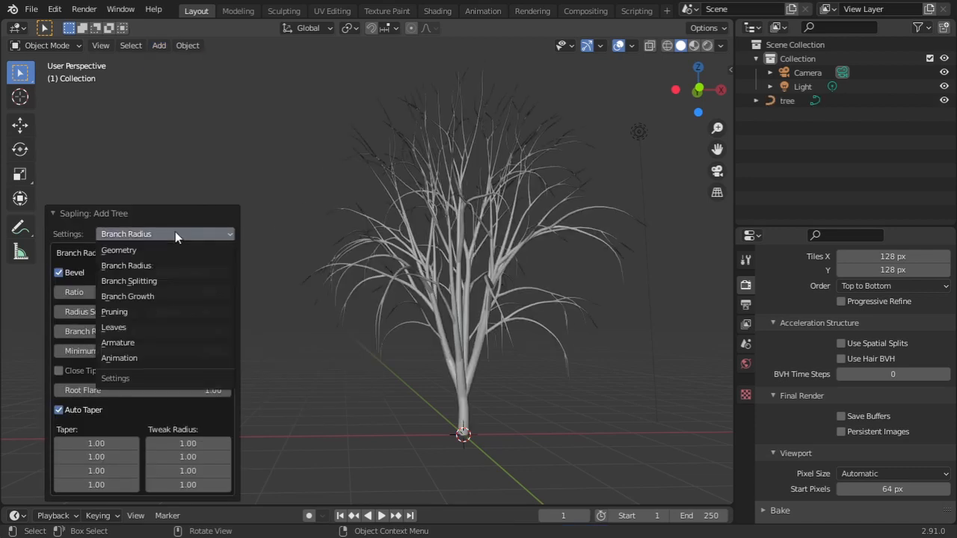
{"action": "left_click", "coordinate": [161, 282]}
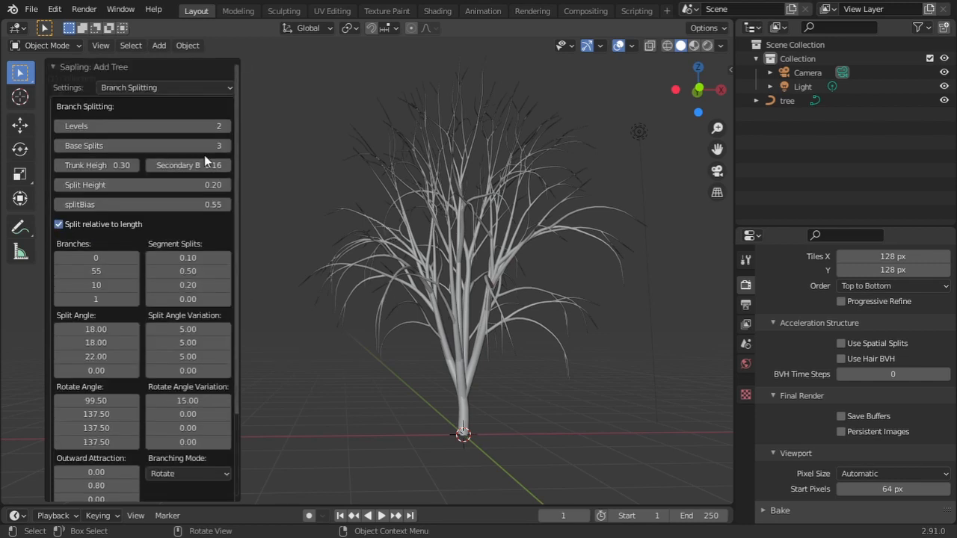
{"action": "left_click", "coordinate": [228, 126]}
{"action": "left_click", "coordinate": [228, 125]}
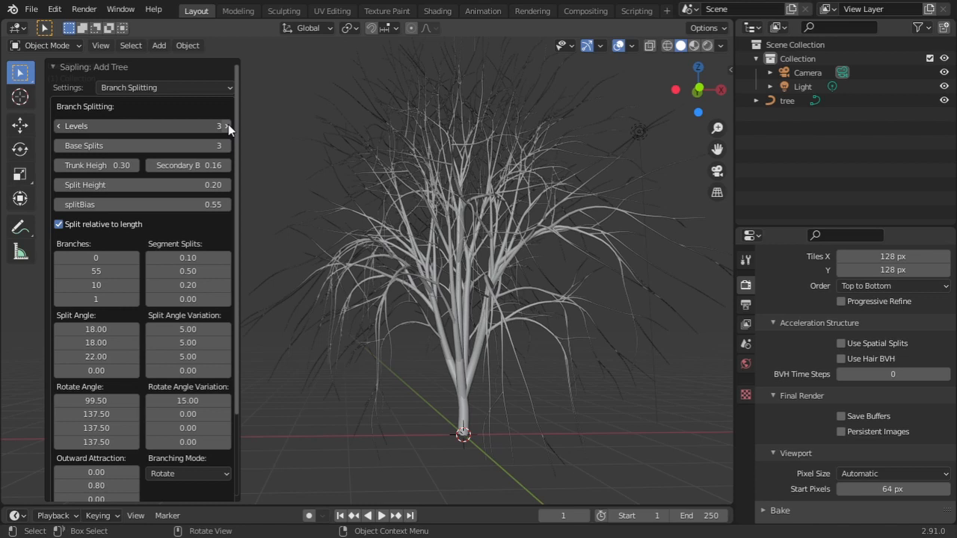
{"action": "left_click", "coordinate": [59, 126]}
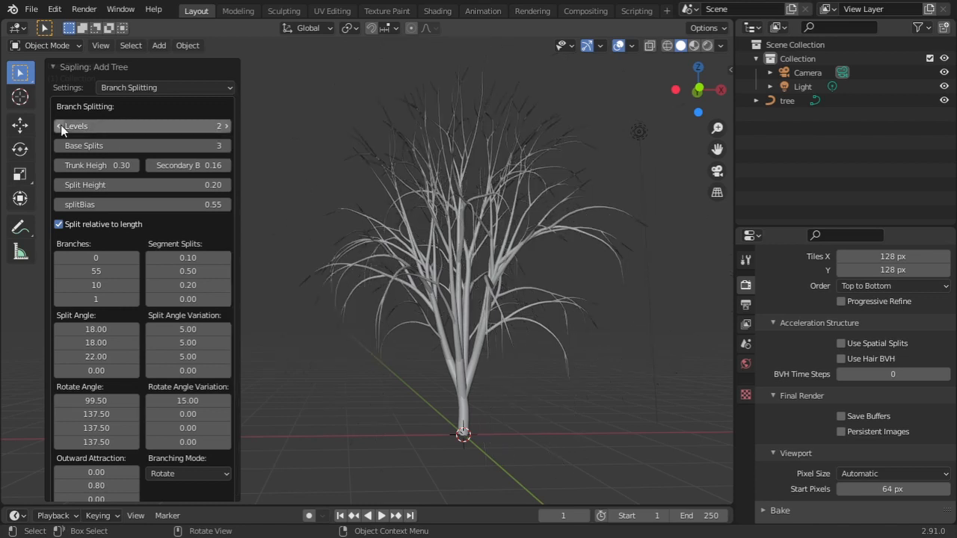
{"action": "left_click", "coordinate": [59, 126]}
{"action": "left_click", "coordinate": [59, 126]}
{"action": "left_click", "coordinate": [228, 126]}
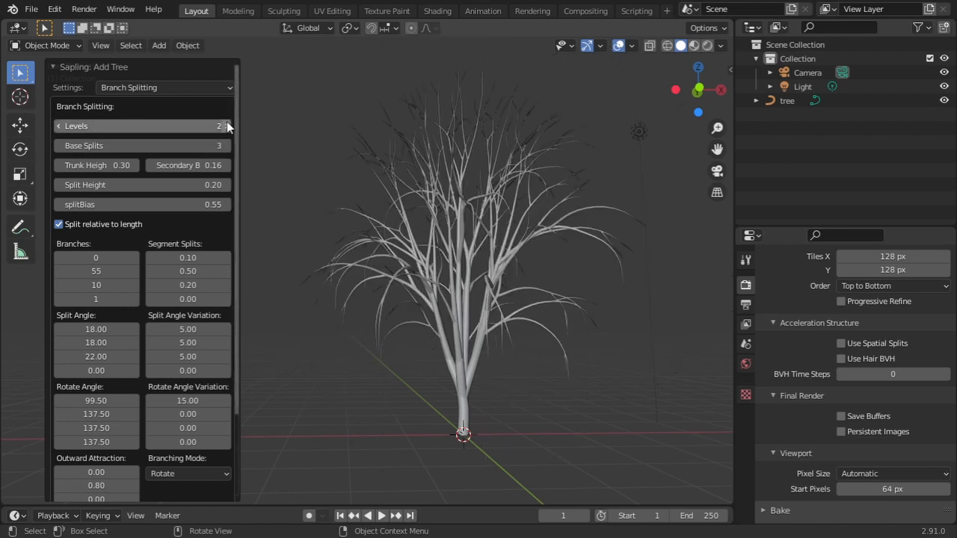
Raise the tree's Base Splits to 8 and inspect the trunk splits from another angle
{"action": "left_click", "coordinate": [226, 146]}
{"action": "left_click", "coordinate": [226, 147]}
{"action": "left_click", "coordinate": [226, 146]}
{"action": "left_click", "coordinate": [226, 146]}
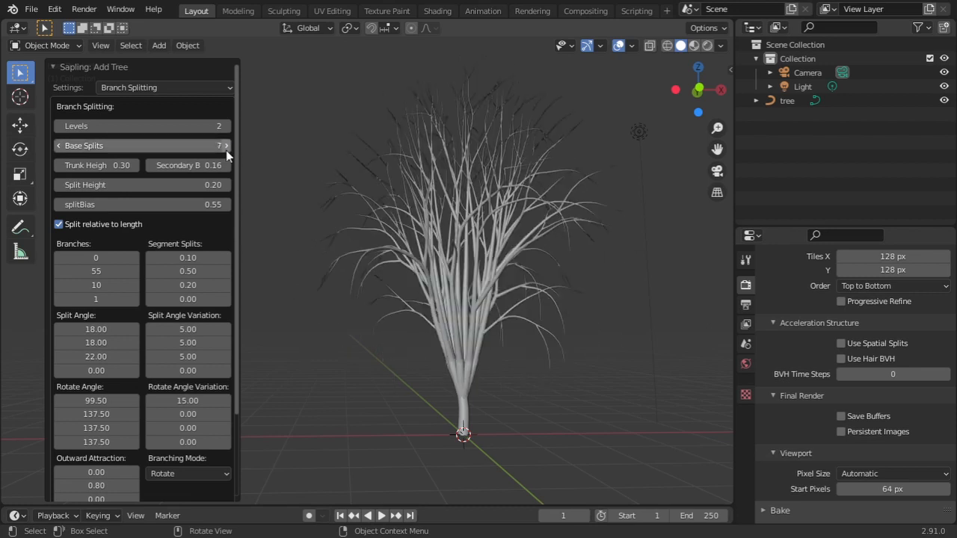
{"action": "left_click", "coordinate": [226, 146]}
{"action": "middle_click_drag", "start_coordinate": [472, 367], "coordinate": [464, 314]}
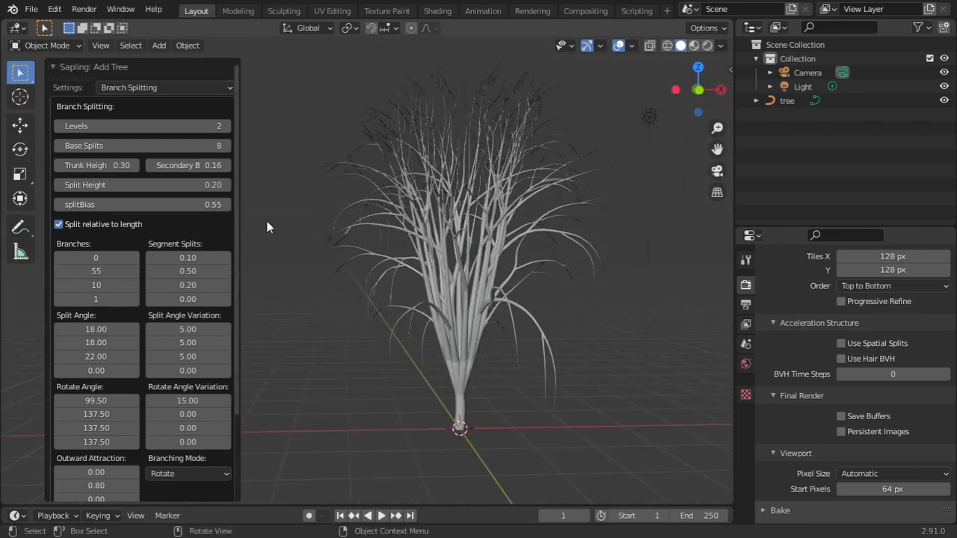
Reduce the tree's Base Splits to 2
{"action": "left_click", "coordinate": [59, 146]}
{"action": "left_click", "coordinate": [59, 146]}
{"action": "left_click", "coordinate": [59, 146]}
{"action": "left_click", "coordinate": [59, 146]}
{"action": "left_click", "coordinate": [59, 146]}
{"action": "left_click", "coordinate": [61, 146]}
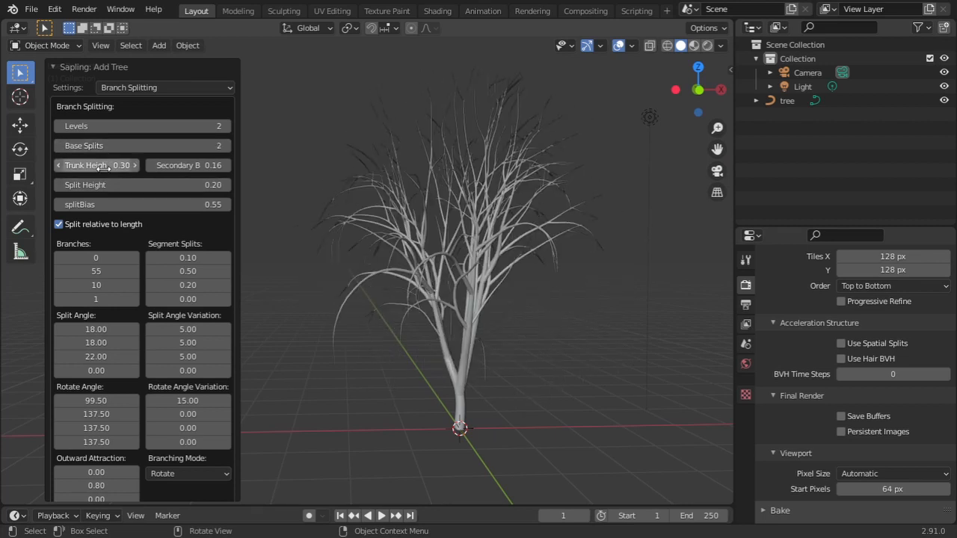
Set Trunk Height to 0.51, Secondary Base Size to 0.10, Split Height to 0.62 and splitBias to -0.26, and toggle Split relative to length off and on
{"action": "left_click_drag", "start_coordinate": [97, 165], "coordinate": [170, 185]}
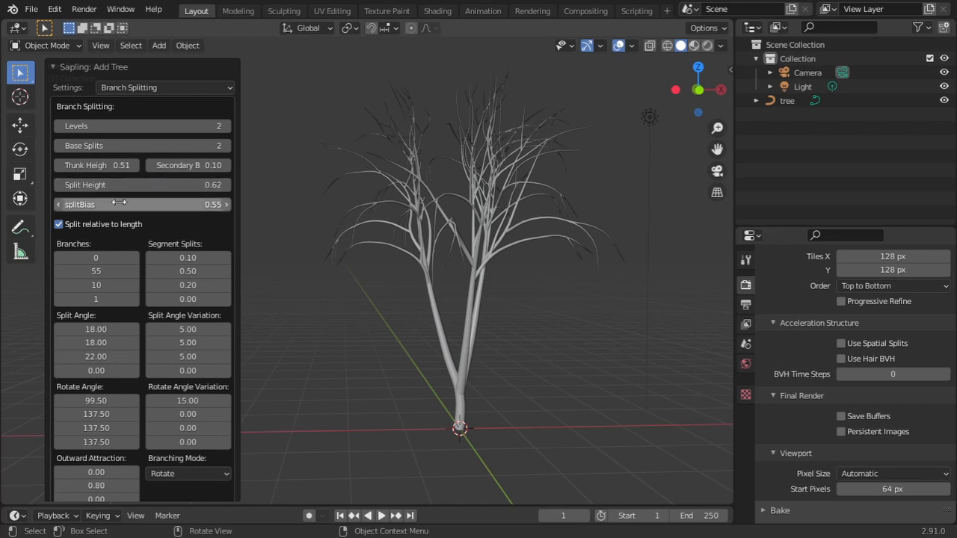
{"action": "left_click_drag", "start_coordinate": [120, 202], "coordinate": [90, 205]}
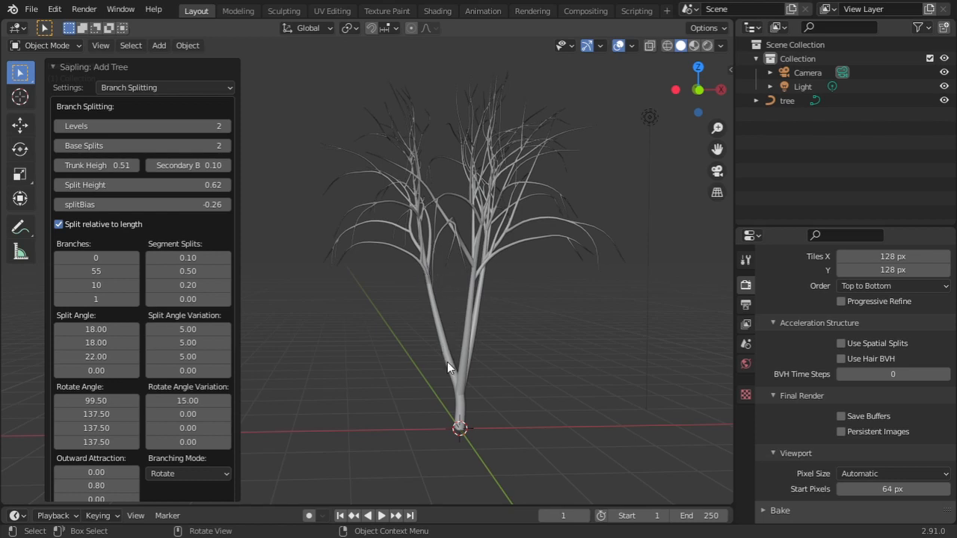
{"action": "left_click", "coordinate": [110, 226]}
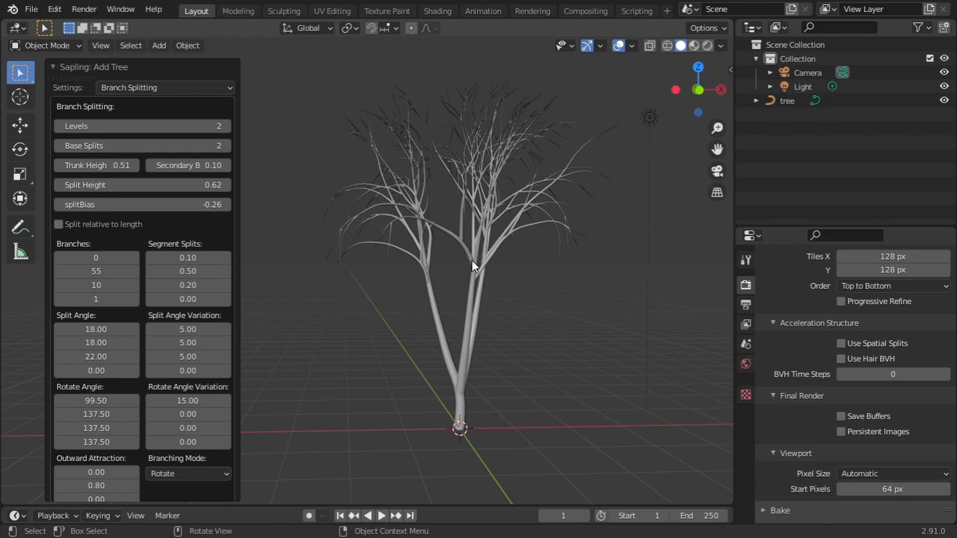
{"action": "left_click", "coordinate": [88, 224]}
Set the first two Branches values to 1 and 59, first Split Angle to 71.73, first Rotate Angle to 92.48 and second Outward Attraction to 1.00
{"action": "left_click_drag", "start_coordinate": [96, 257], "coordinate": [112, 270]}
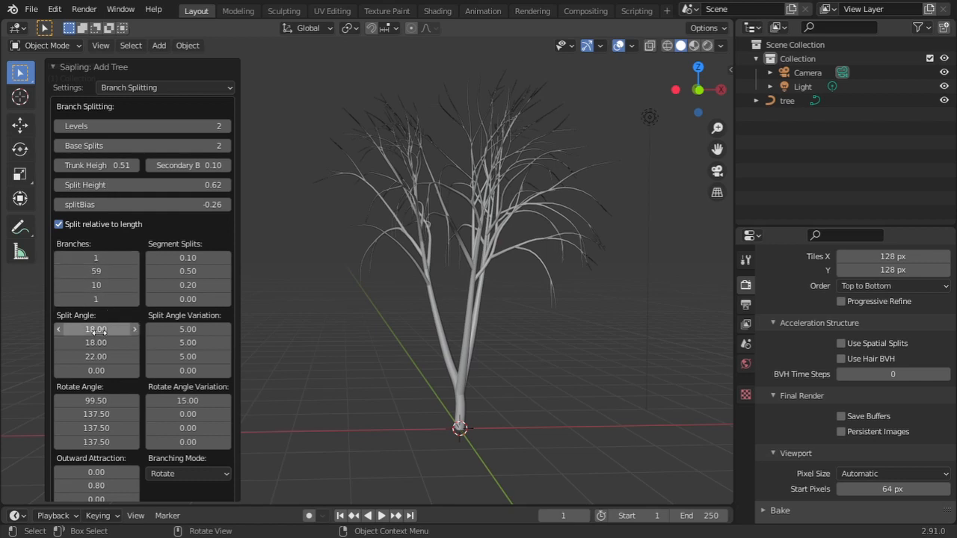
{"action": "left_click_drag", "start_coordinate": [96, 329], "coordinate": [120, 330]}
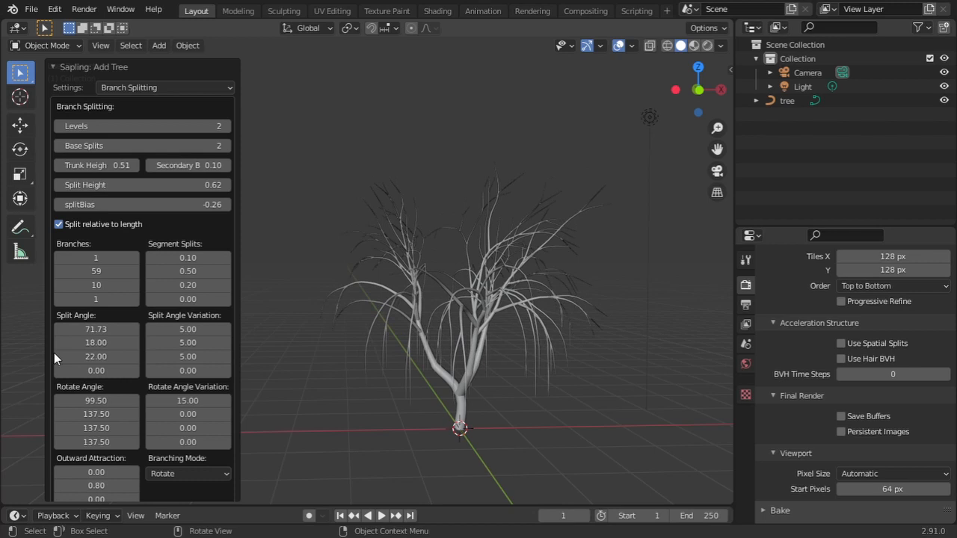
{"action": "mouse_move", "coordinate": [96, 400]}
{"action": "left_mouse_down"}
{"action": "mouse_move", "coordinate": [105, 400]}
{"action": "mouse_move", "coordinate": [92, 400]}
{"action": "left_mouse_up"}
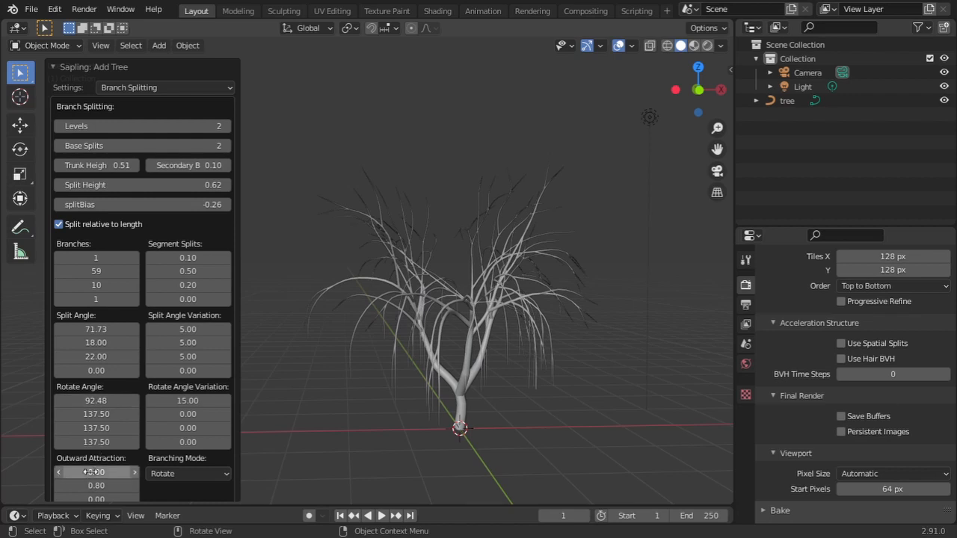
{"action": "scroll", "coordinate": [91, 464], "scroll_direction": "down", "scroll_amount": 4}
{"action": "left_click_drag", "start_coordinate": [96, 369], "coordinate": [110, 383]}
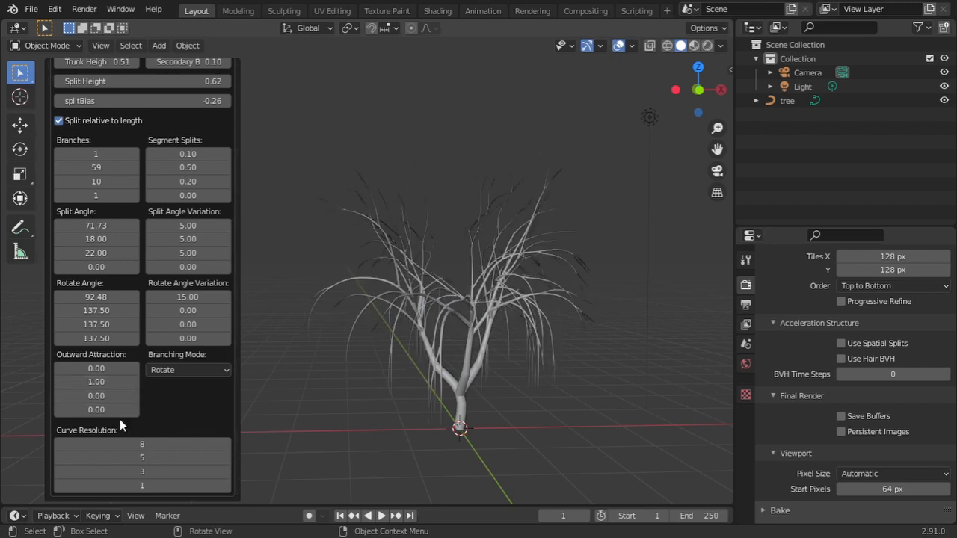
Set the tree's first Curve Resolution value to 5 and the second to 10
{"action": "mouse_move", "coordinate": [134, 443]}
{"action": "left_mouse_down"}
{"action": "mouse_move", "coordinate": [113, 442]}
{"action": "mouse_move", "coordinate": [139, 442]}
{"action": "left_mouse_up"}
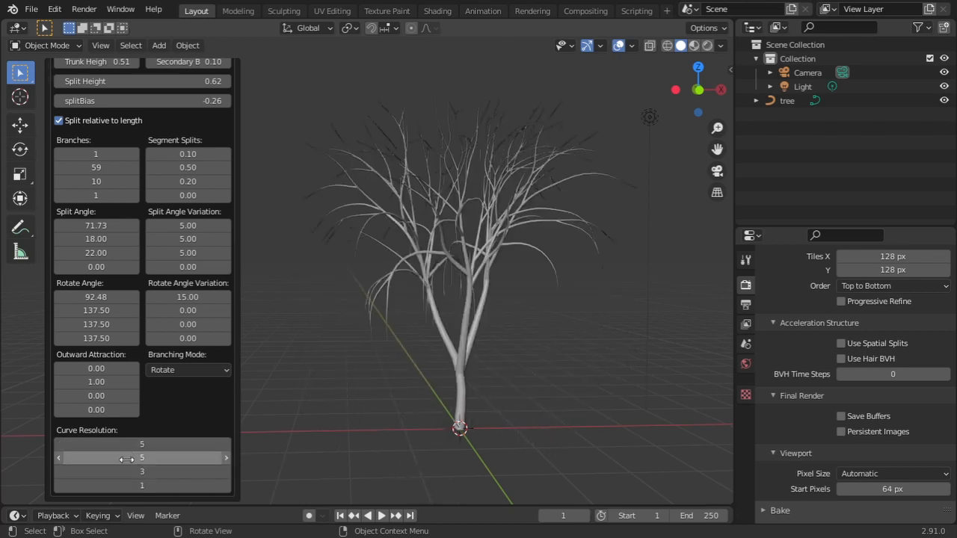
{"action": "left_click", "coordinate": [226, 460]}
{"action": "left_click", "coordinate": [227, 460]}
{"action": "left_click", "coordinate": [227, 461]}
{"action": "left_click", "coordinate": [227, 460]}
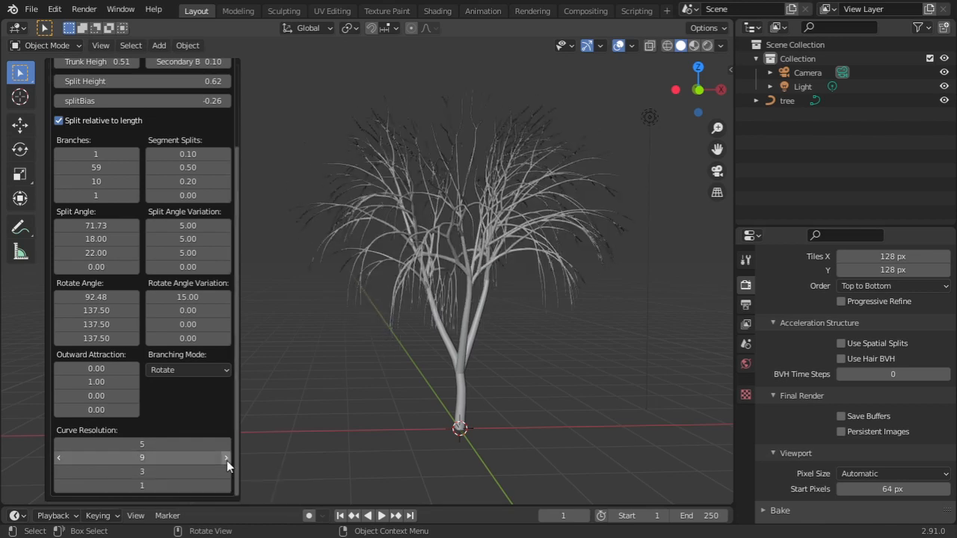
{"action": "left_click", "coordinate": [227, 461]}
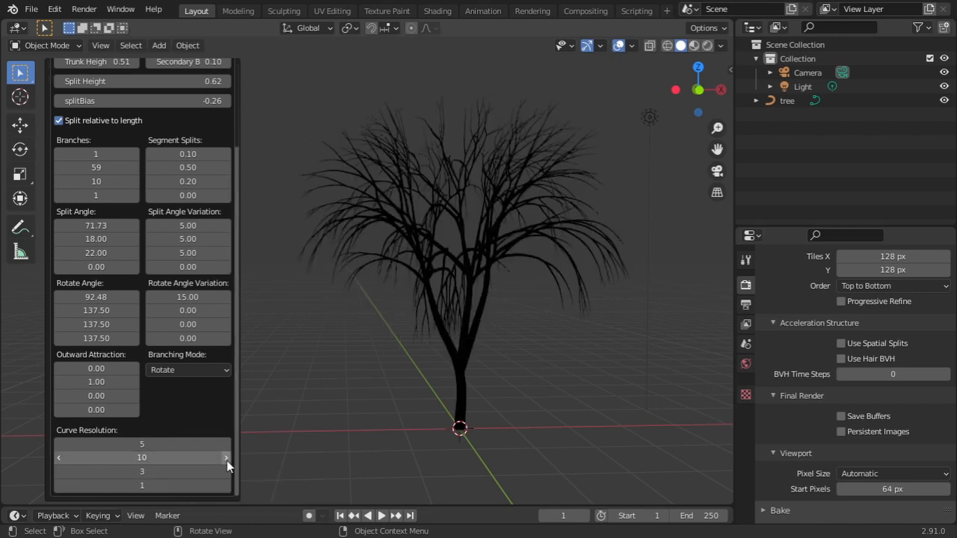
Lower the second Curve Resolution value of the tree
{"action": "left_click", "coordinate": [59, 461]}
{"action": "left_click", "coordinate": [59, 460]}
{"action": "left_click", "coordinate": [59, 461]}
{"action": "left_click", "coordinate": [59, 460]}
{"action": "scroll", "coordinate": [87, 415], "scroll_direction": "up", "scroll_amount": 5}
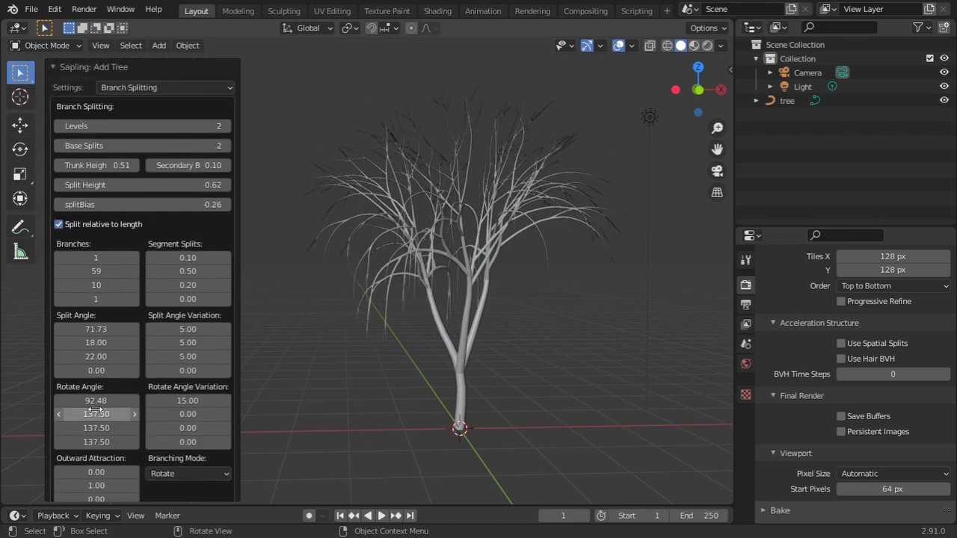
Show the Branch Growth settings and set Taper Crown to 0.98 and the first Length value to 0.98
{"action": "left_click", "coordinate": [182, 89]}
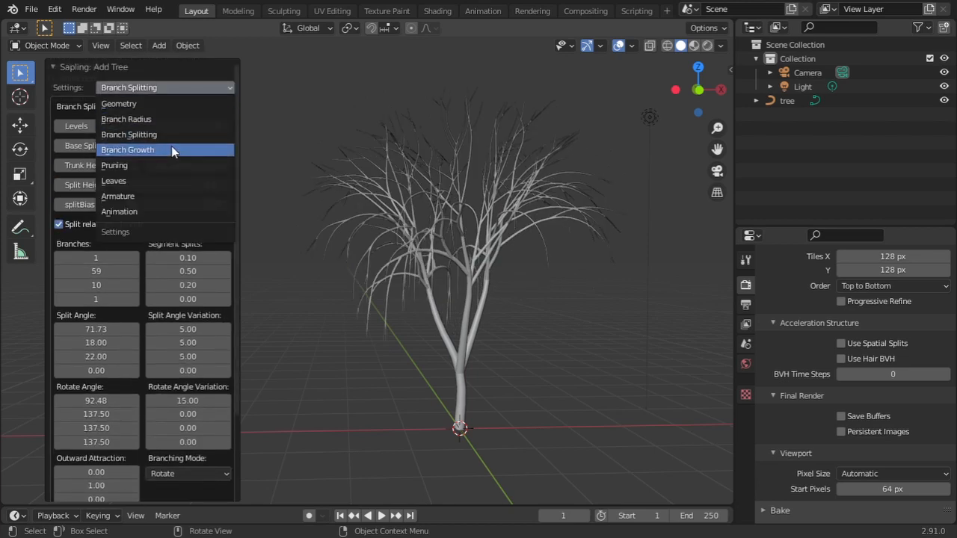
{"action": "left_click", "coordinate": [169, 135]}
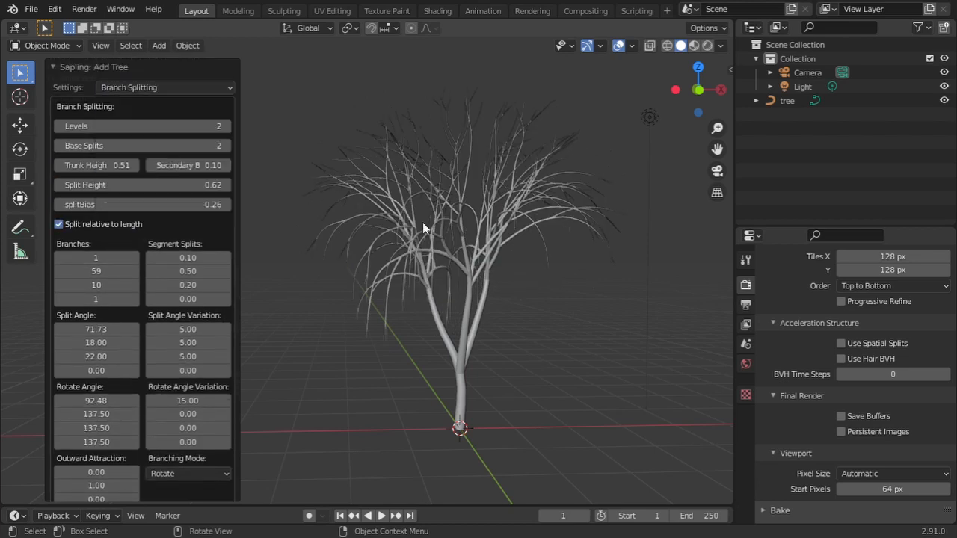
{"action": "left_click", "coordinate": [221, 86]}
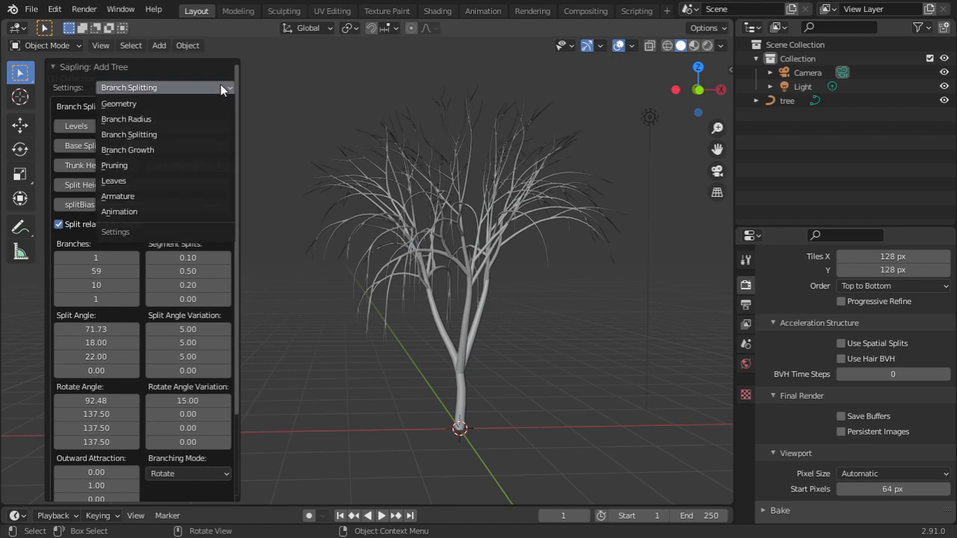
{"action": "left_click", "coordinate": [191, 151]}
{"action": "mouse_move", "coordinate": [142, 155]}
{"action": "left_mouse_down"}
{"action": "mouse_move", "coordinate": [60, 154]}
{"action": "mouse_move", "coordinate": [157, 156]}
{"action": "left_mouse_up"}
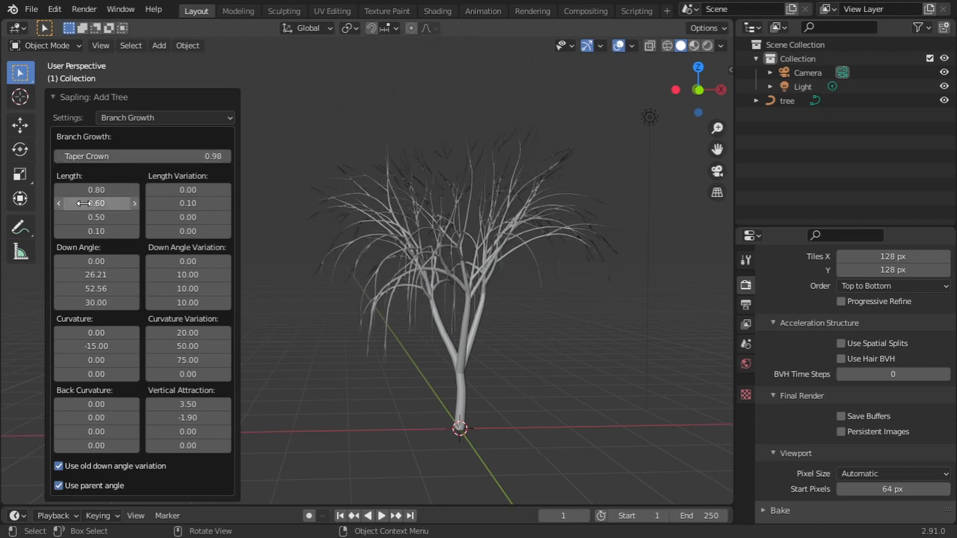
{"action": "mouse_move", "coordinate": [91, 190]}
{"action": "left_mouse_down"}
{"action": "mouse_move", "coordinate": [132, 190]}
{"action": "mouse_move", "coordinate": [104, 190]}
{"action": "left_mouse_up"}
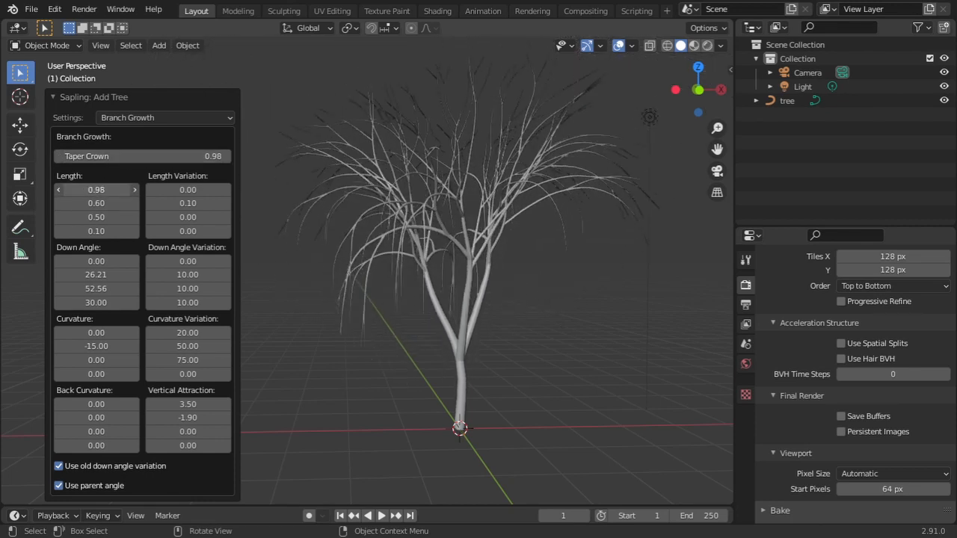
{"action": "mouse_move", "coordinate": [98, 190]}
{"action": "left_mouse_down"}
{"action": "mouse_move", "coordinate": [120, 190]}
{"action": "mouse_move", "coordinate": [105, 189]}
{"action": "left_mouse_up"}
Set the tree's first Curvature value to 105.18 and its first Back Curvature value to 34.41
{"action": "left_click_drag", "start_coordinate": [96, 328], "coordinate": [98, 328]}
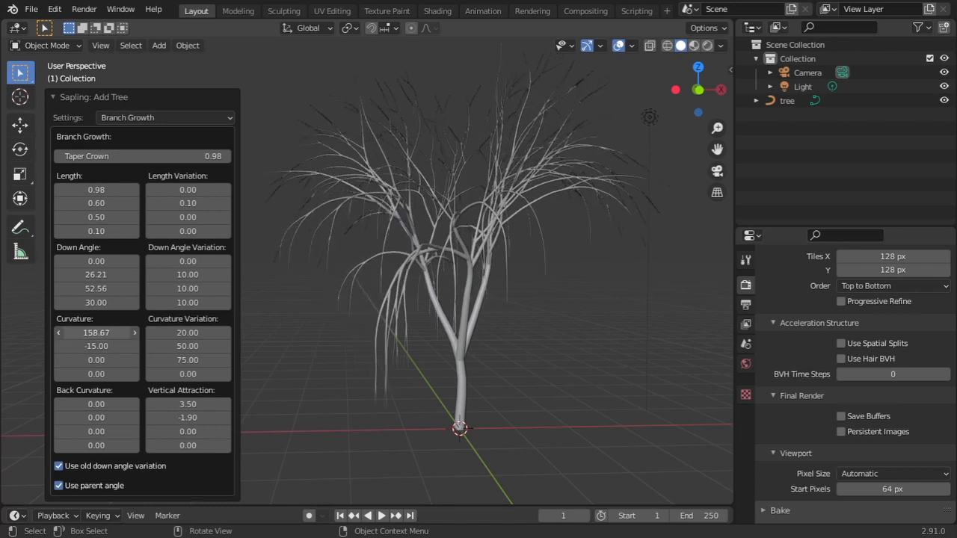
{"action": "left_click_drag", "start_coordinate": [97, 332], "coordinate": [99, 333]}
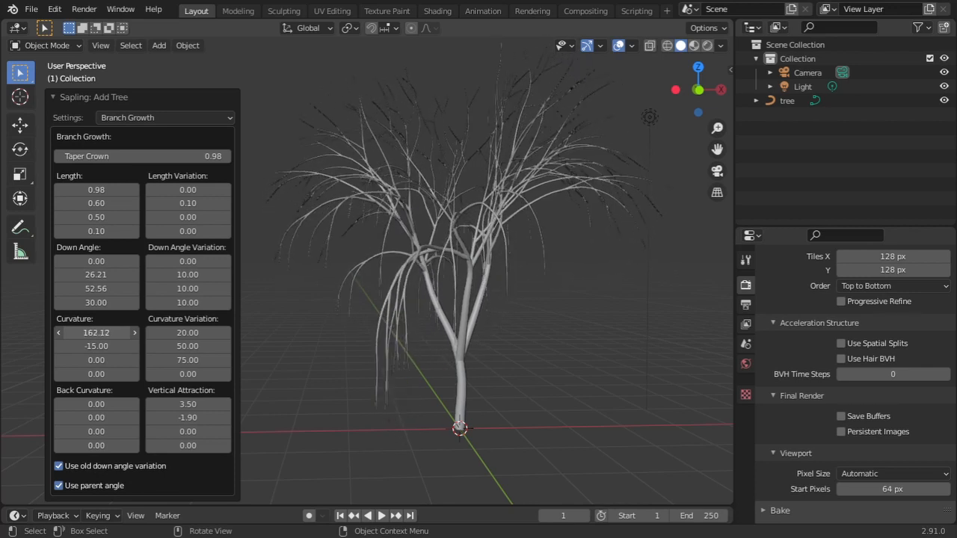
{"action": "left_click_drag", "start_coordinate": [96, 333], "coordinate": [91, 330]}
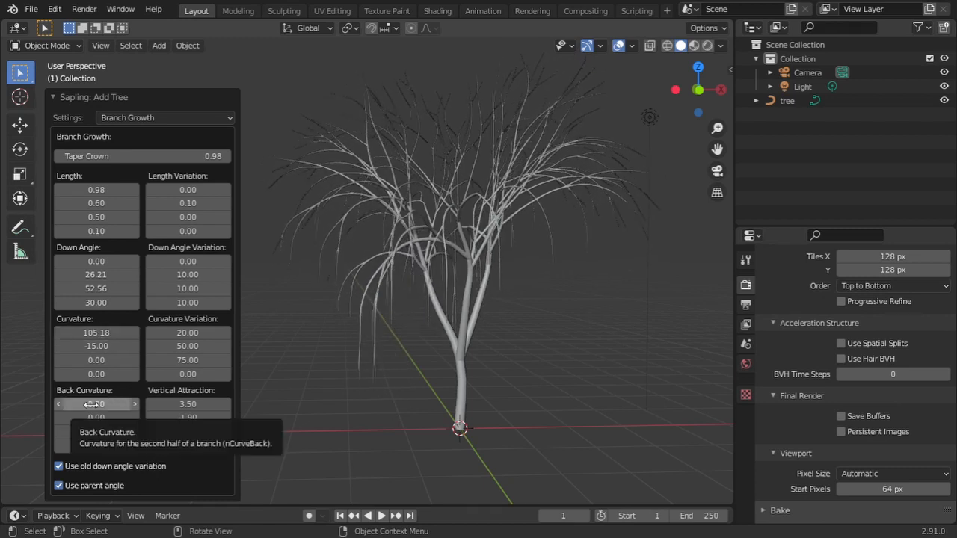
{"action": "mouse_move", "coordinate": [103, 403]}
{"action": "left_mouse_down"}
{"action": "mouse_move", "coordinate": [113, 404]}
{"action": "mouse_move", "coordinate": [93, 404]}
{"action": "mouse_move", "coordinate": [134, 404]}
{"action": "mouse_move", "coordinate": [121, 404]}
{"action": "left_mouse_up"}
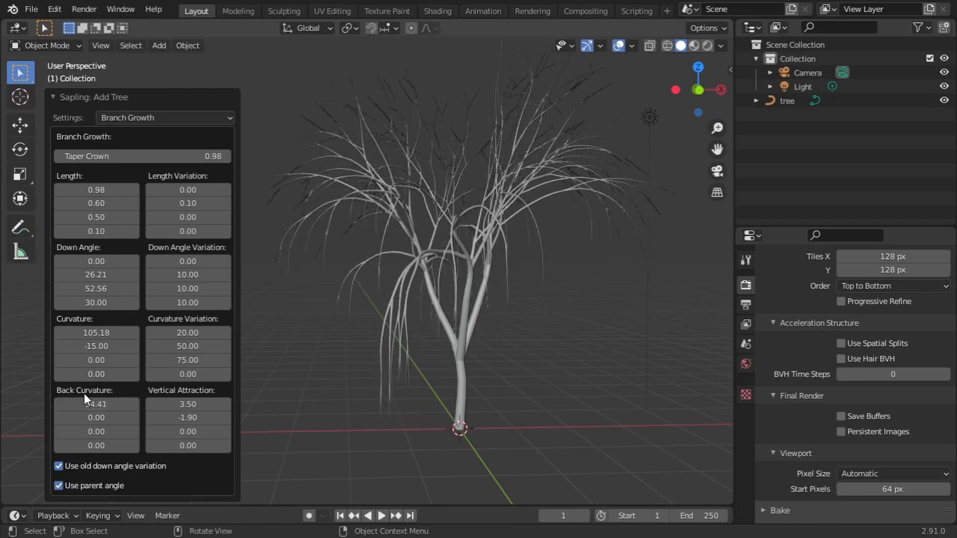
Show the tree's Pruning settings and view the tree from the front
{"action": "left_click", "coordinate": [172, 123]}
{"action": "left_click", "coordinate": [140, 116]}
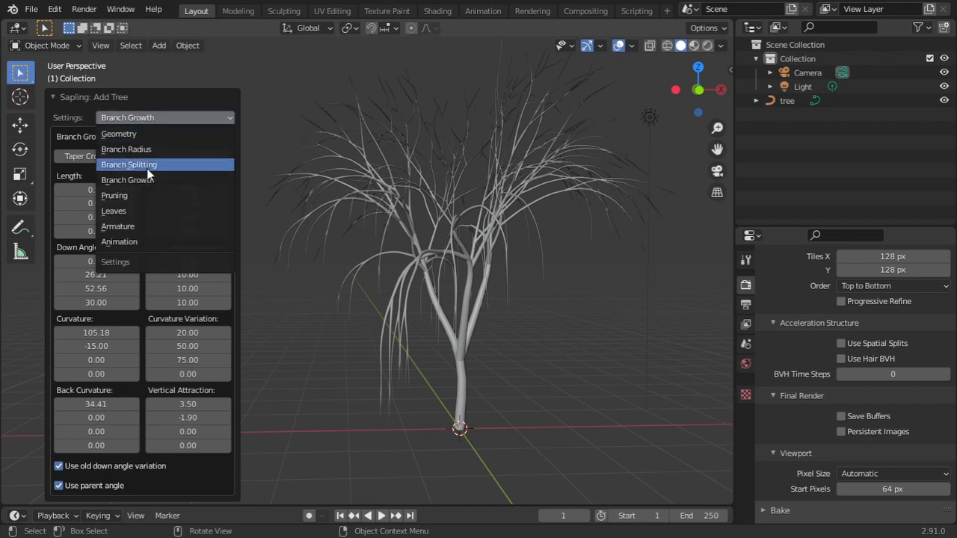
{"action": "left_click", "coordinate": [139, 194]}
{"action": "middle_click_drag", "start_coordinate": [397, 239], "coordinate": [570, 196]}
{"action": "left_click", "coordinate": [702, 91]}
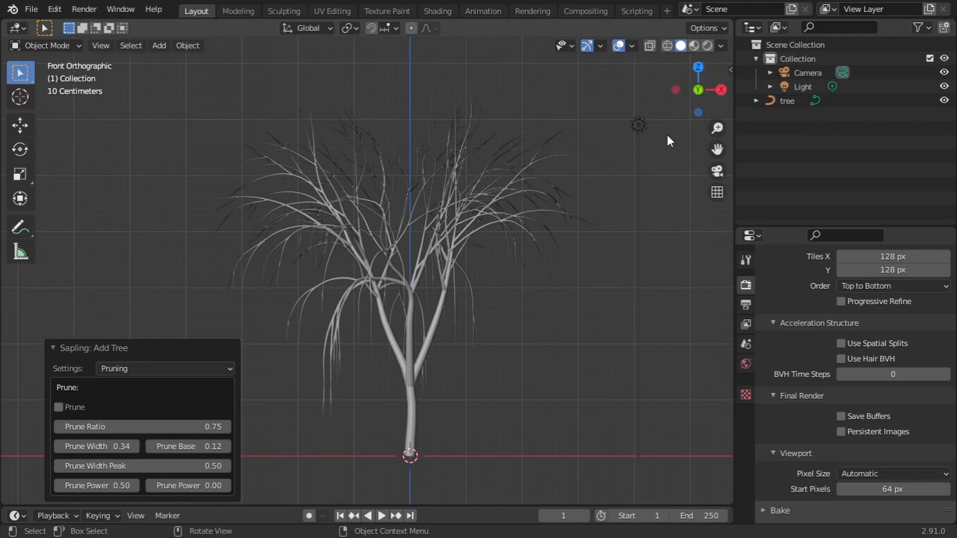
Replace the tree with a new Sapling Tree Gen tree and show its Pruning settings
{"action": "left_click", "coordinate": [441, 266]}
{"action": "key", "text": "Delete"}
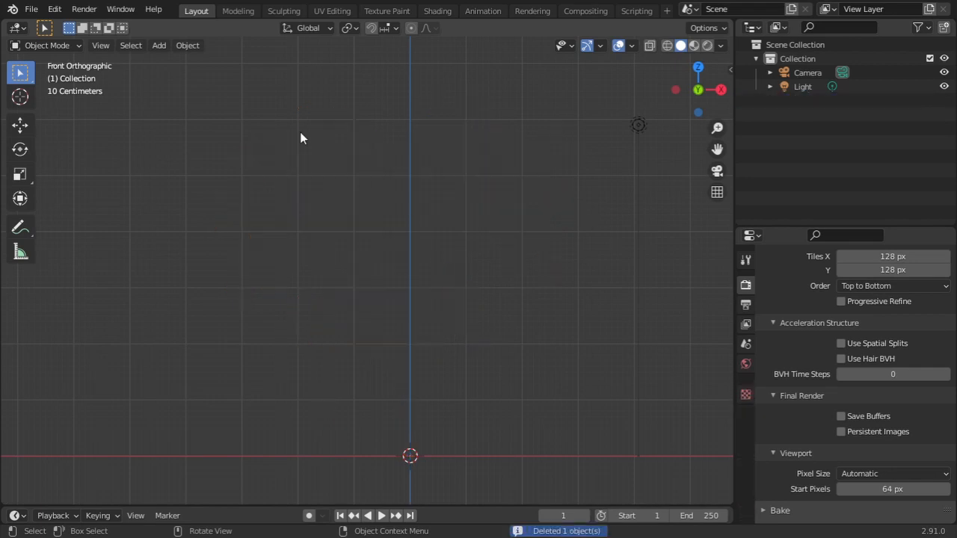
{"action": "left_click", "coordinate": [157, 45]}
{"action": "mouse_move", "coordinate": [175, 75]}
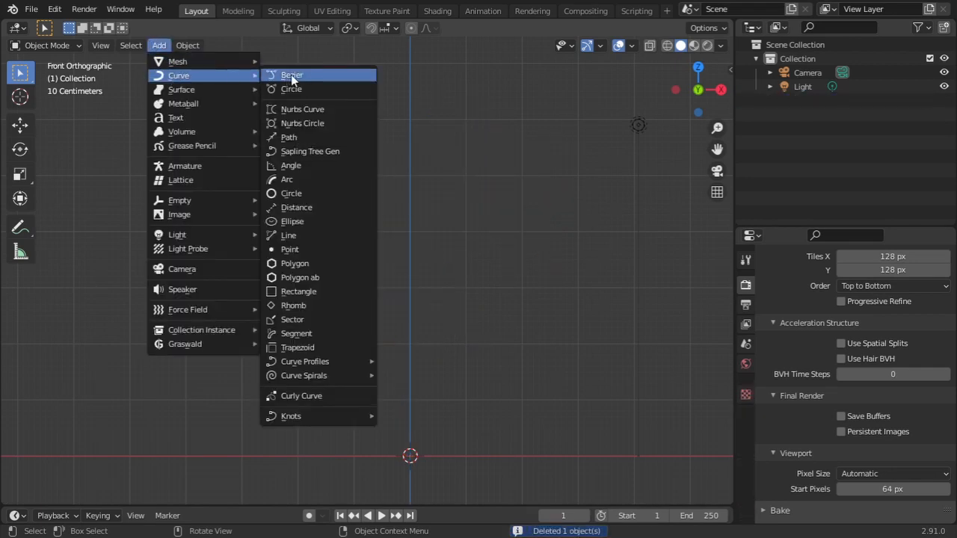
{"action": "left_click", "coordinate": [305, 151]}
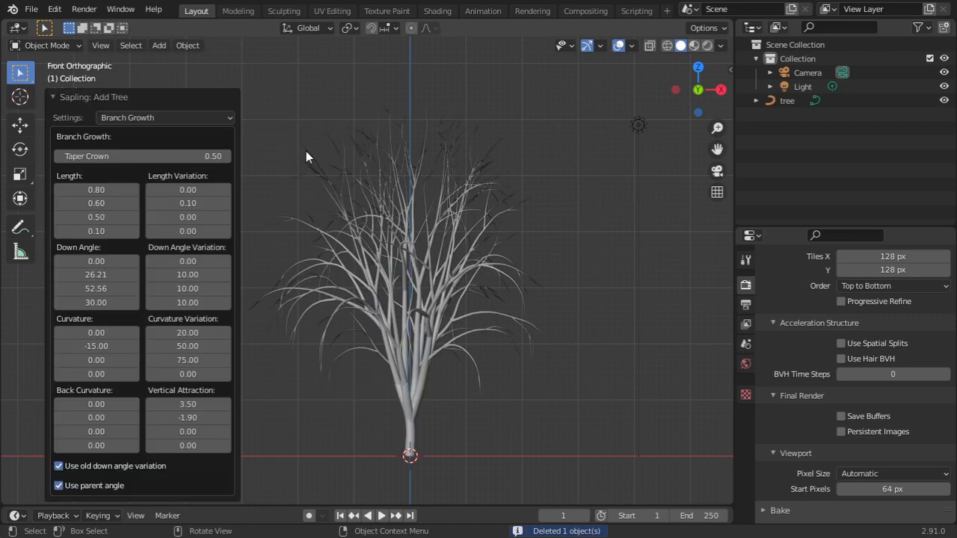
{"action": "left_click", "coordinate": [170, 118]}
{"action": "left_click", "coordinate": [164, 195]}
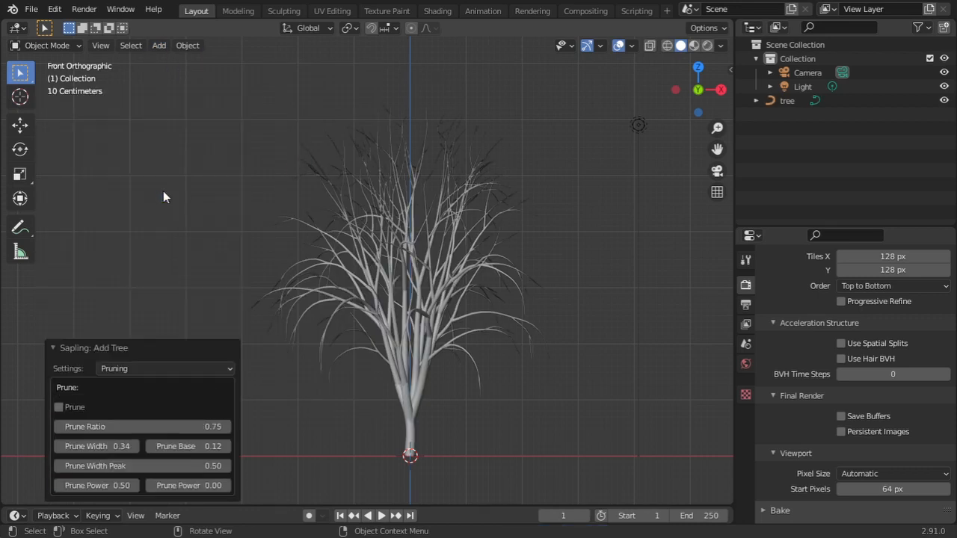
Enable pruning on the new tree with a Prune Ratio of 1.00 and a Prune Width of 0.37
{"action": "left_click", "coordinate": [58, 407]}
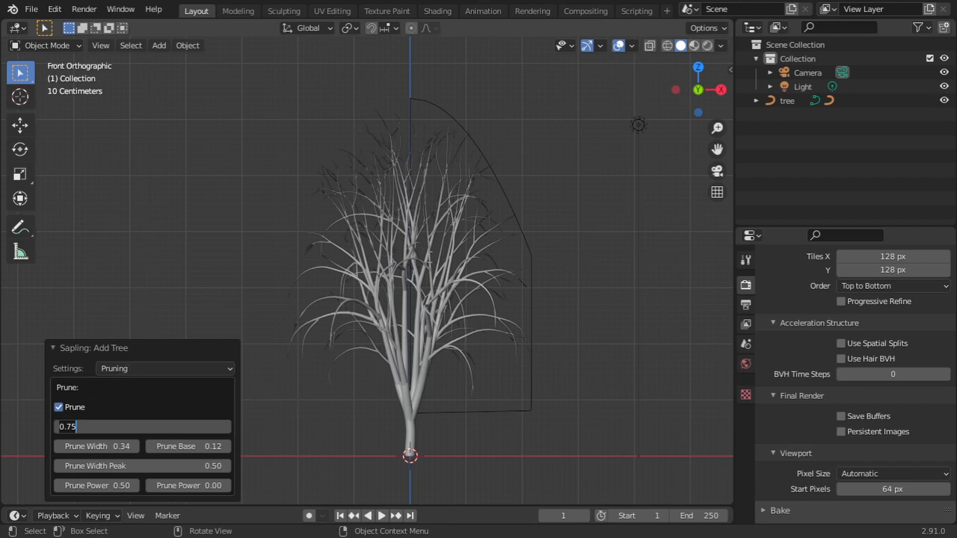
{"action": "key", "text": "Return"}
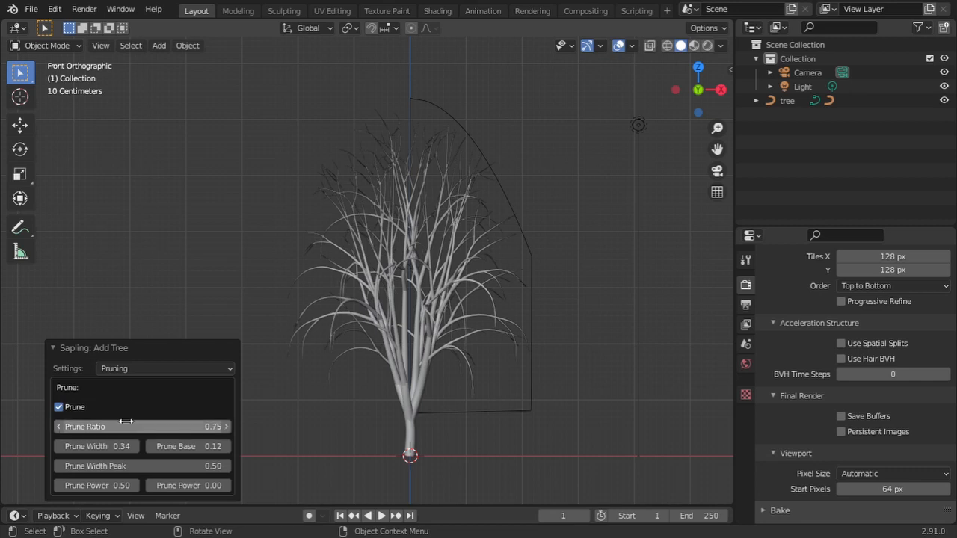
{"action": "left_click_drag", "start_coordinate": [125, 422], "coordinate": [184, 425]}
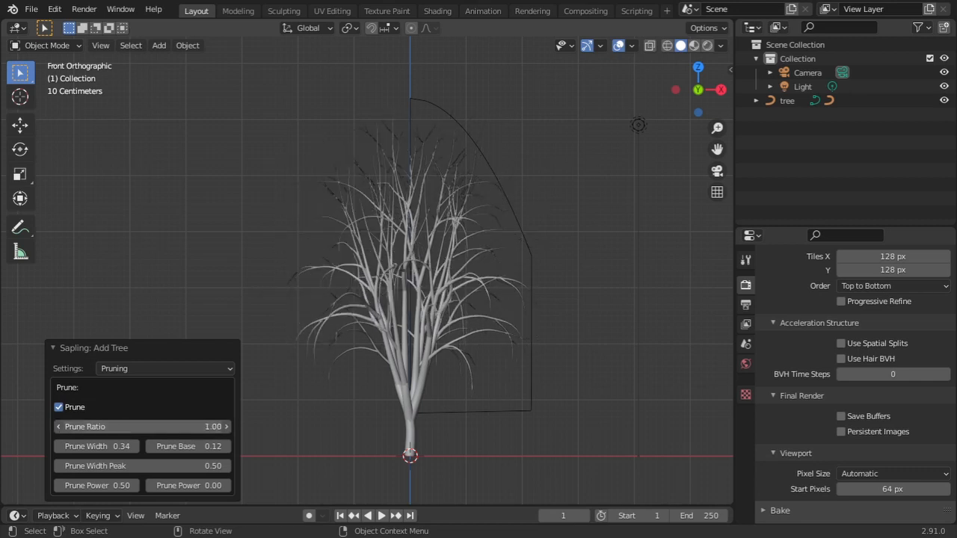
{"action": "mouse_move", "coordinate": [97, 447]}
{"action": "left_mouse_down"}
{"action": "mouse_move", "coordinate": [187, 446]}
{"action": "mouse_move", "coordinate": [81, 446]}
{"action": "mouse_move", "coordinate": [100, 444]}
{"action": "left_mouse_up"}
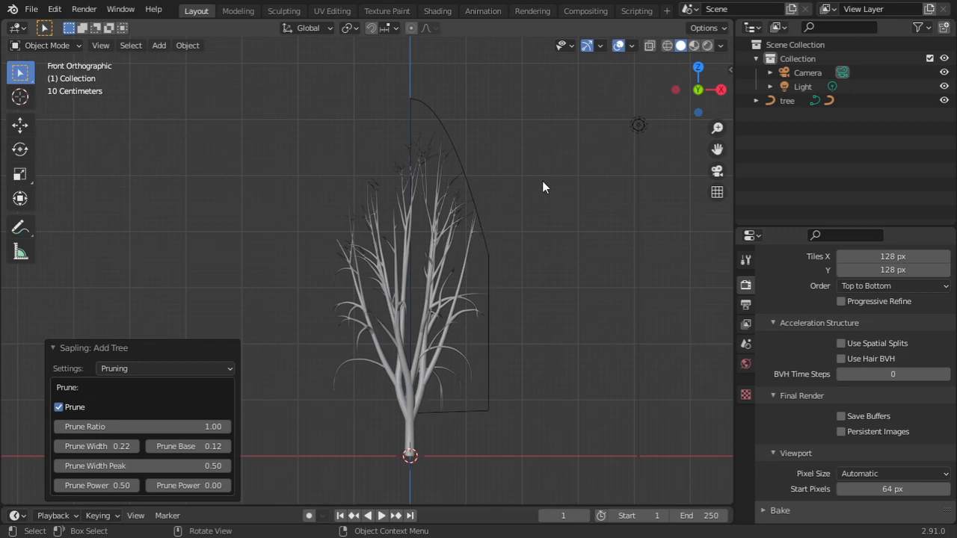
{"action": "left_click_drag", "start_coordinate": [98, 447], "coordinate": [129, 395]}
{"action": "left_click_drag", "start_coordinate": [107, 446], "coordinate": [86, 446]}
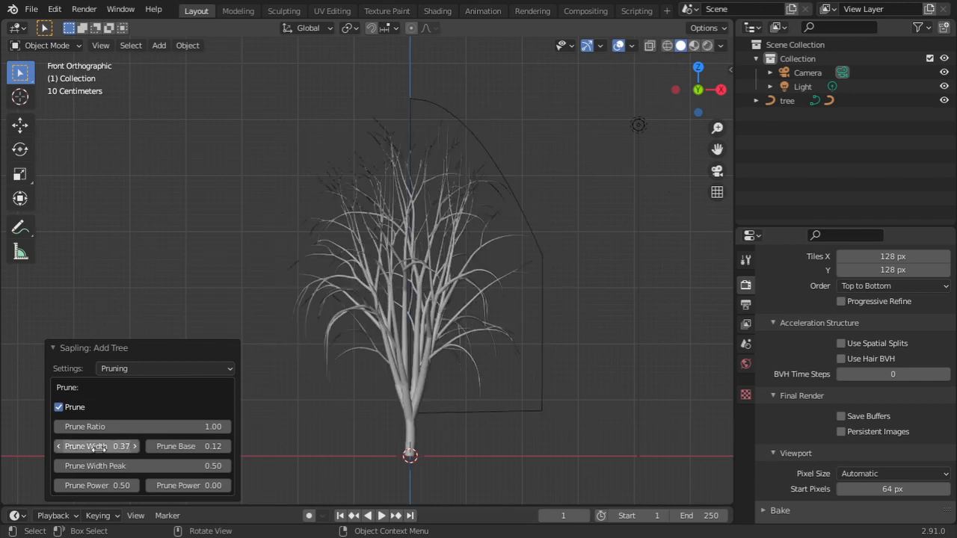
Set Prune Base to 1.00, Prune Width Peak to 0.50 and the two Prune Power values to 0.38 and 0.18
{"action": "mouse_move", "coordinate": [169, 447]}
{"action": "left_mouse_down"}
{"action": "mouse_move", "coordinate": [224, 446]}
{"action": "mouse_move", "coordinate": [169, 446]}
{"action": "left_mouse_up"}
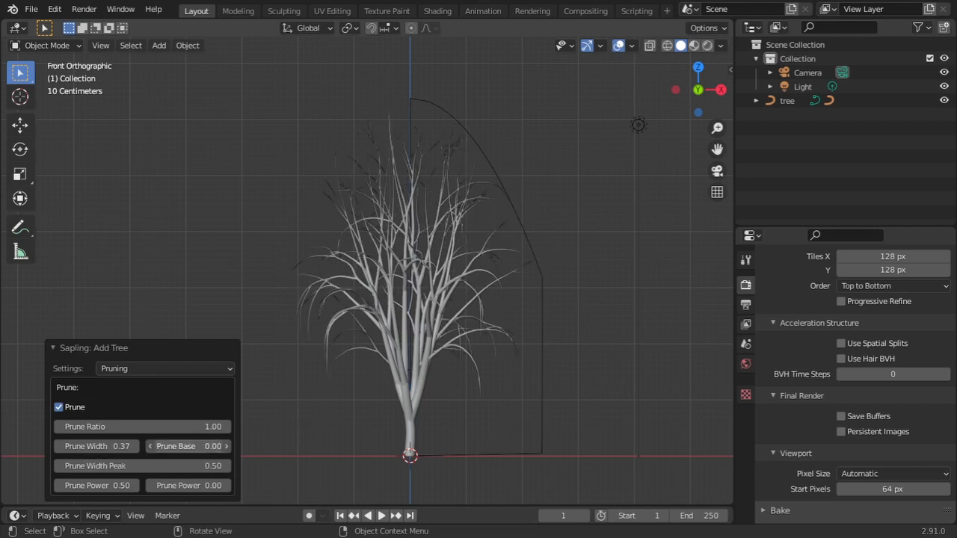
{"action": "left_click_drag", "start_coordinate": [180, 446], "coordinate": [224, 446]}
{"action": "left_click_drag", "start_coordinate": [128, 469], "coordinate": [148, 469]}
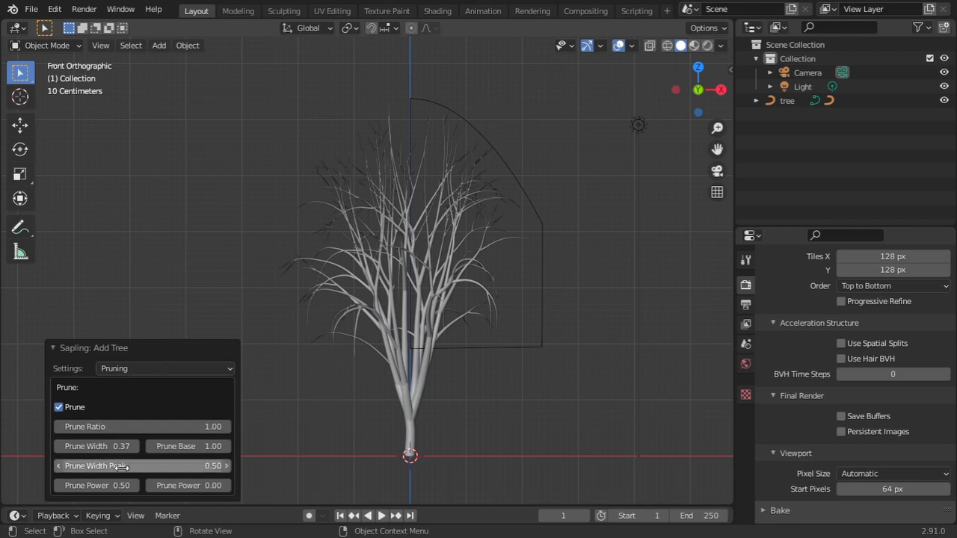
{"action": "mouse_move", "coordinate": [97, 485]}
{"action": "left_mouse_down"}
{"action": "mouse_move", "coordinate": [179, 485]}
{"action": "mouse_move", "coordinate": [111, 485]}
{"action": "left_mouse_up"}
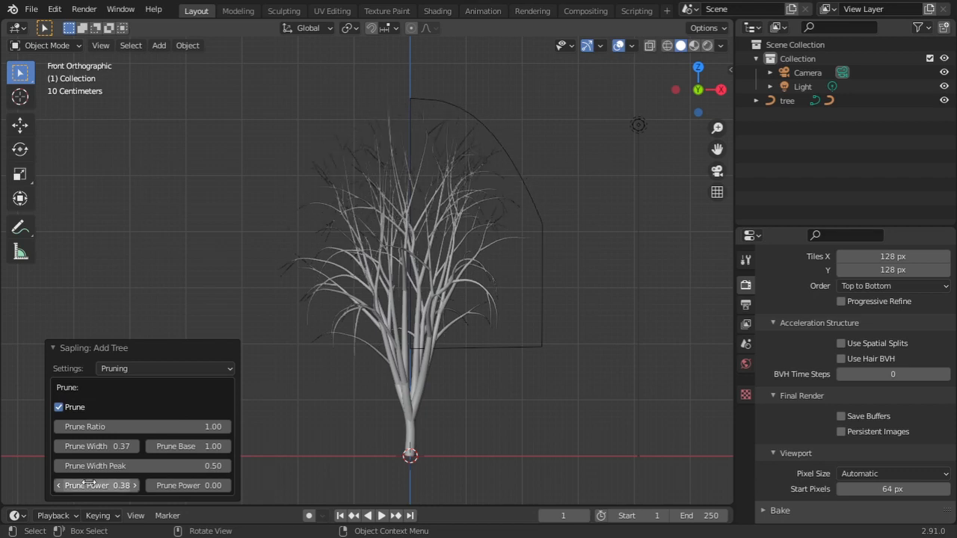
{"action": "mouse_move", "coordinate": [189, 485]}
{"action": "left_mouse_down"}
{"action": "mouse_move", "coordinate": [215, 485]}
{"action": "mouse_move", "coordinate": [201, 485]}
{"action": "left_mouse_up"}
Turn off pruning and enable Show Leaves in the tree's Leaves settings
{"action": "left_click", "coordinate": [163, 372]}
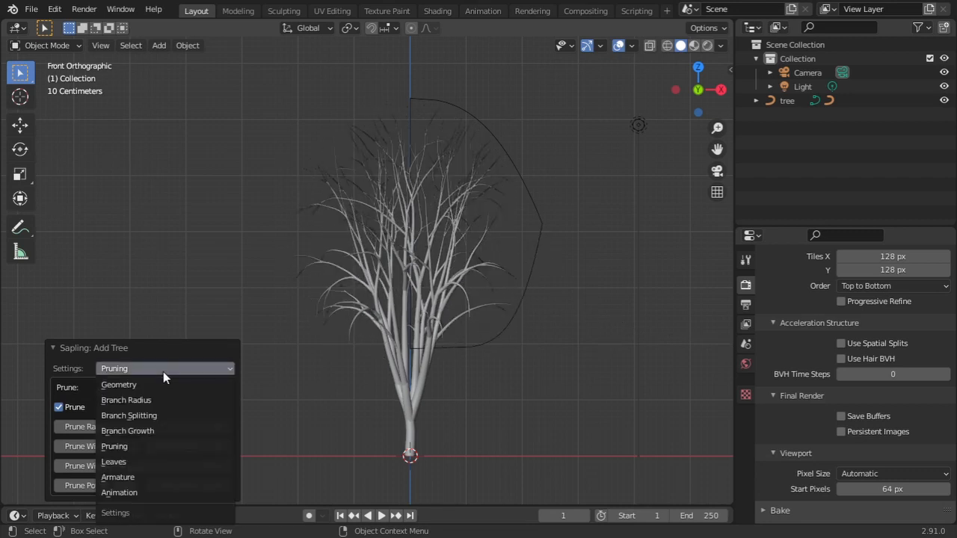
{"action": "left_click", "coordinate": [59, 407]}
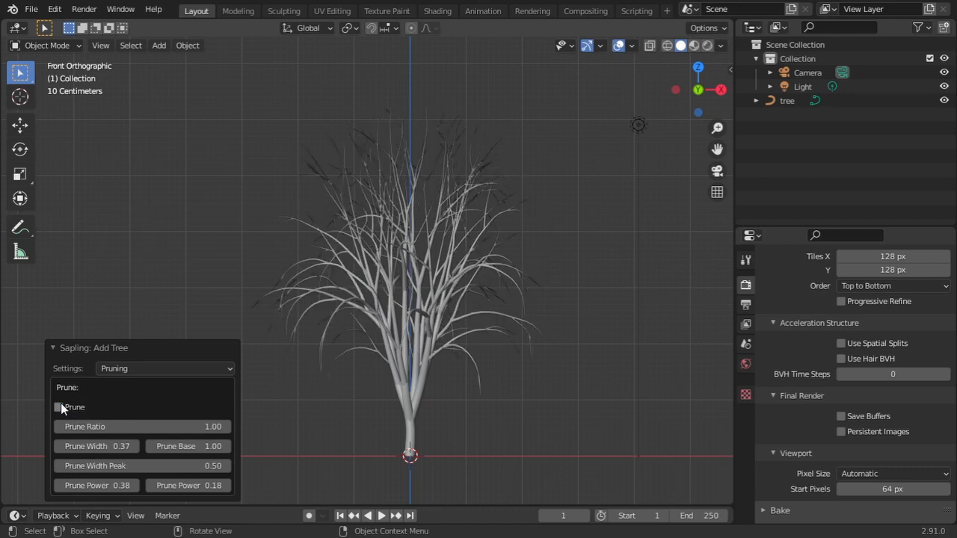
{"action": "left_click", "coordinate": [136, 367]}
{"action": "left_click", "coordinate": [139, 463]}
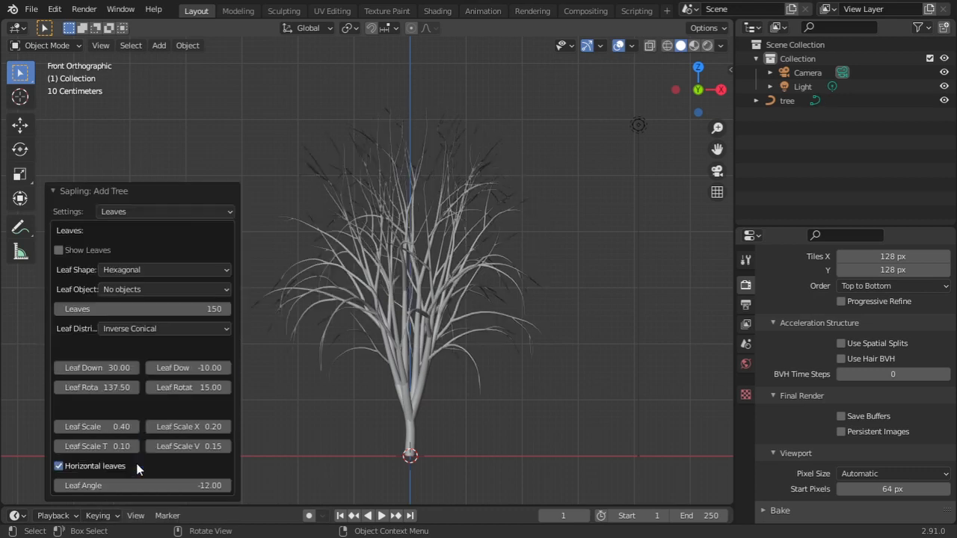
{"action": "left_click", "coordinate": [59, 250]}
Examine the shape of the hexagonal leaves up close at the tip of a hanging branch
{"action": "middle_click_drag", "start_coordinate": [389, 289], "coordinate": [420, 288], "text": "shift"}
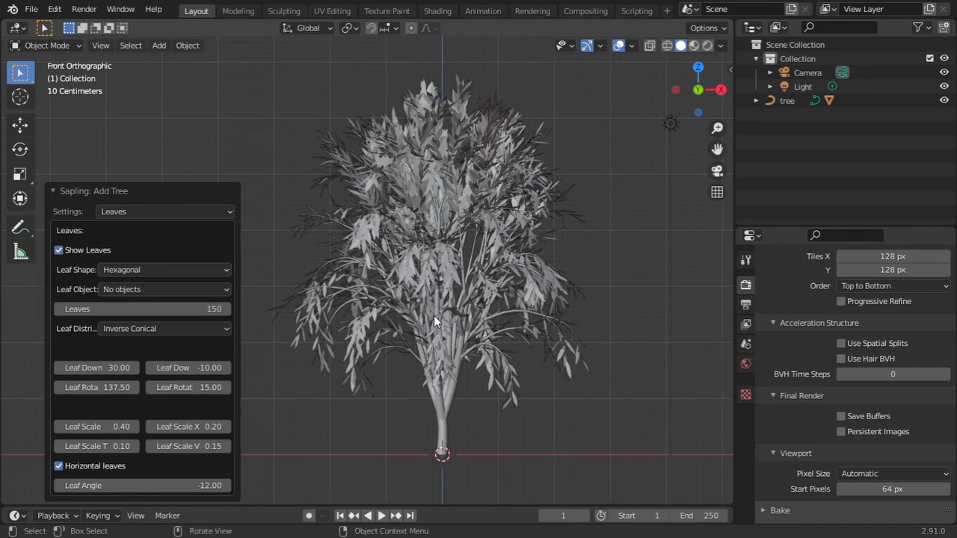
{"action": "left_click", "coordinate": [182, 266]}
{"action": "middle_click_drag", "start_coordinate": [367, 221], "coordinate": [325, 282], "text": "shift"}
{"action": "middle_click_drag", "start_coordinate": [486, 327], "coordinate": [464, 213], "text": "shift"}
{"action": "scroll", "coordinate": [456, 353], "scroll_direction": "up", "scroll_amount": 8}
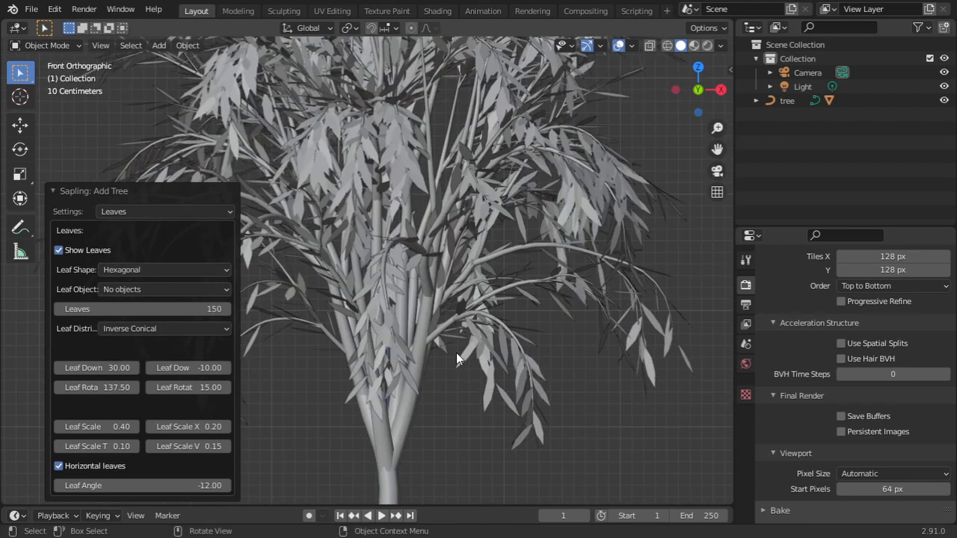
{"action": "middle_click_drag", "start_coordinate": [585, 342], "coordinate": [442, 266], "text": "shift"}
{"action": "scroll", "coordinate": [538, 295], "scroll_direction": "up", "scroll_amount": 2}
{"action": "middle_click_drag", "start_coordinate": [578, 300], "coordinate": [504, 299], "text": "shift"}
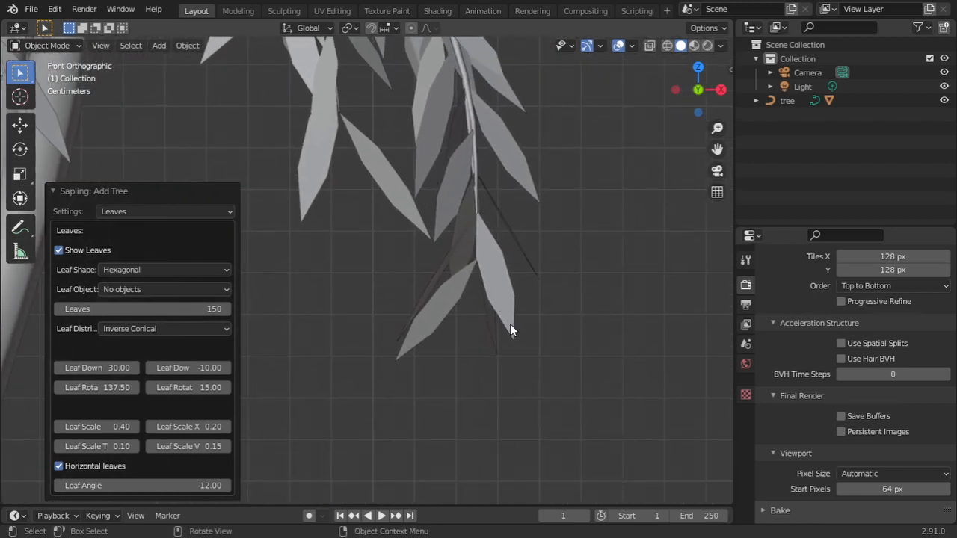
Try the Rectangular, DupliFaces and DupliVerts leaf shapes on the tree and return Leaf Shape to Hexagonal
{"action": "left_click", "coordinate": [151, 270]}
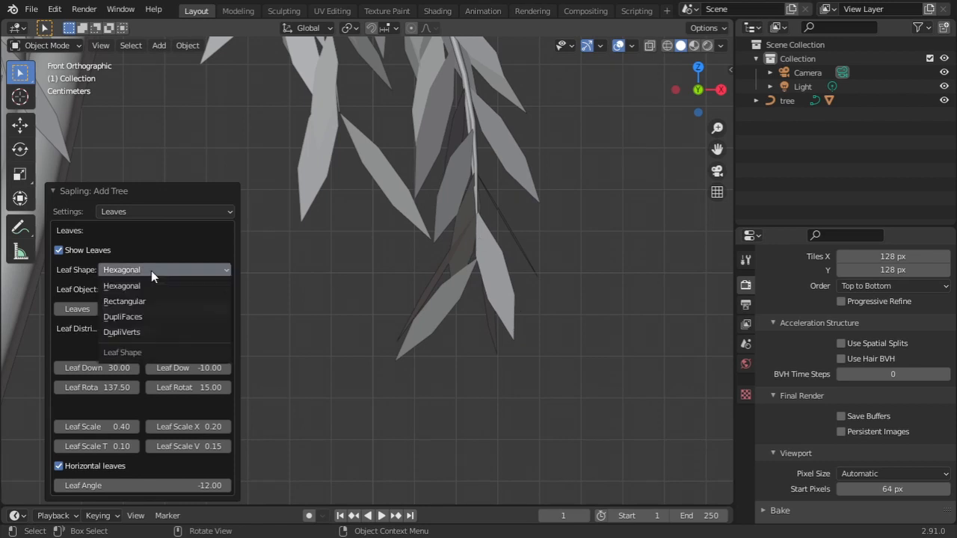
{"action": "left_click", "coordinate": [144, 301]}
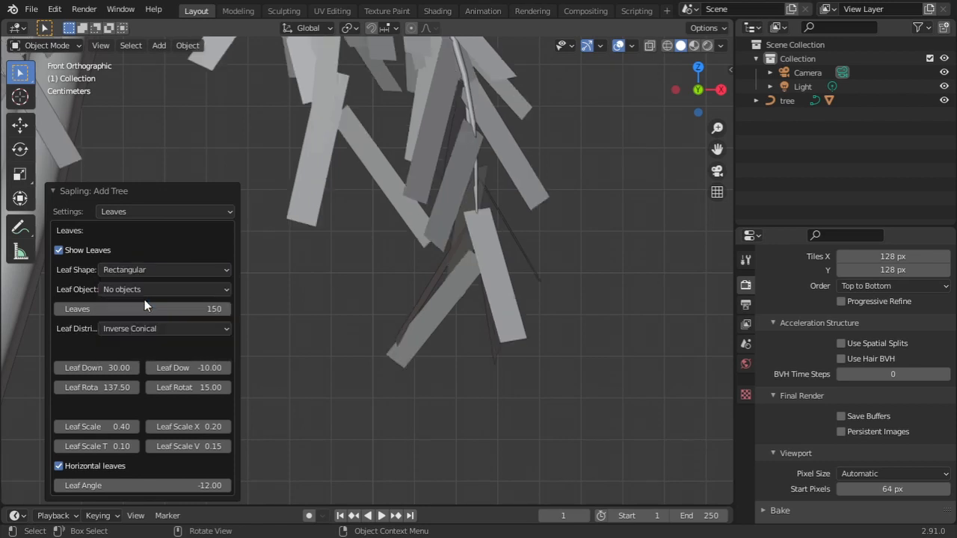
{"action": "left_click", "coordinate": [148, 269]}
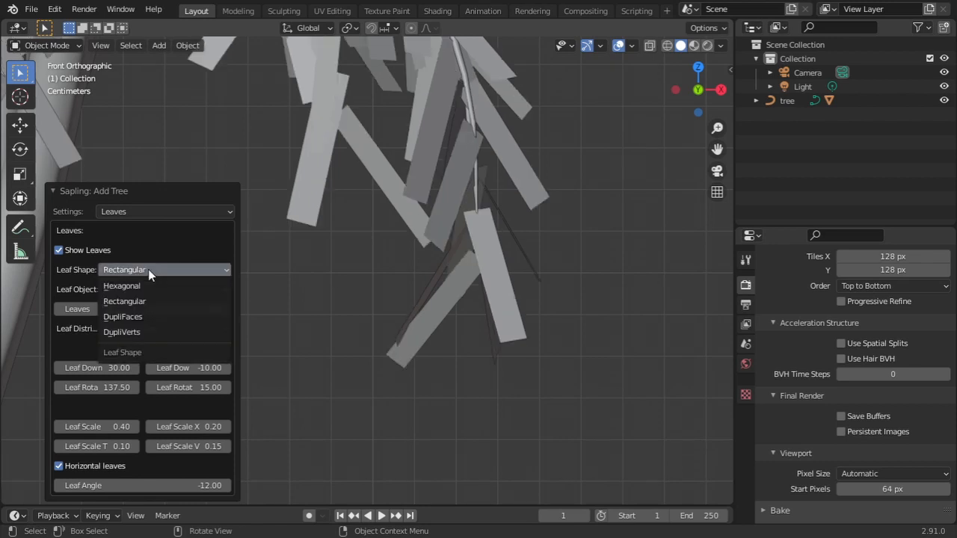
{"action": "left_click", "coordinate": [152, 318]}
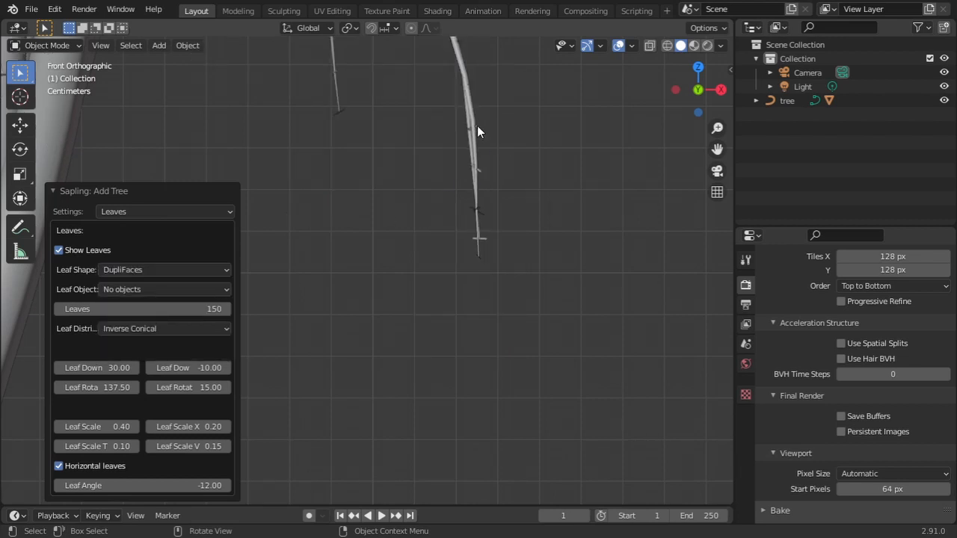
{"action": "left_click", "coordinate": [184, 273]}
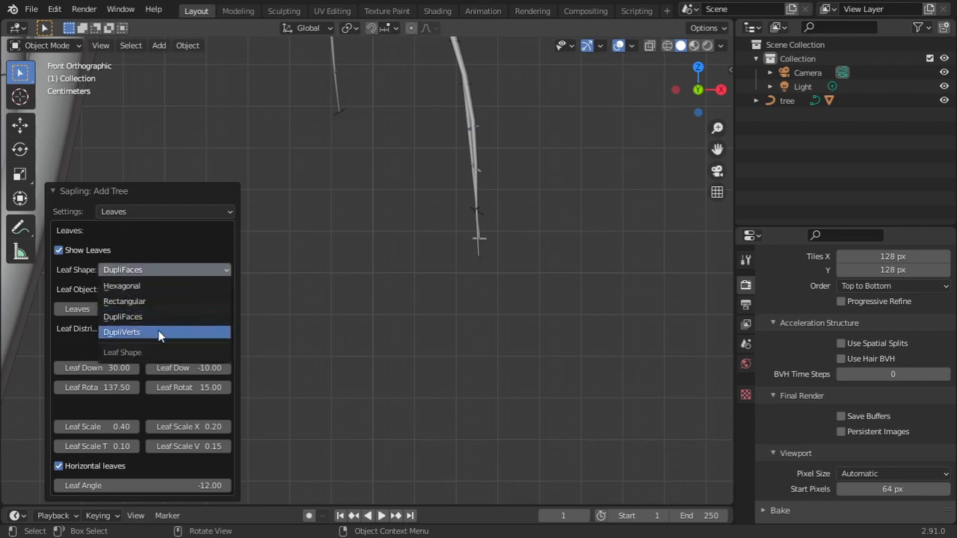
{"action": "left_click", "coordinate": [159, 333]}
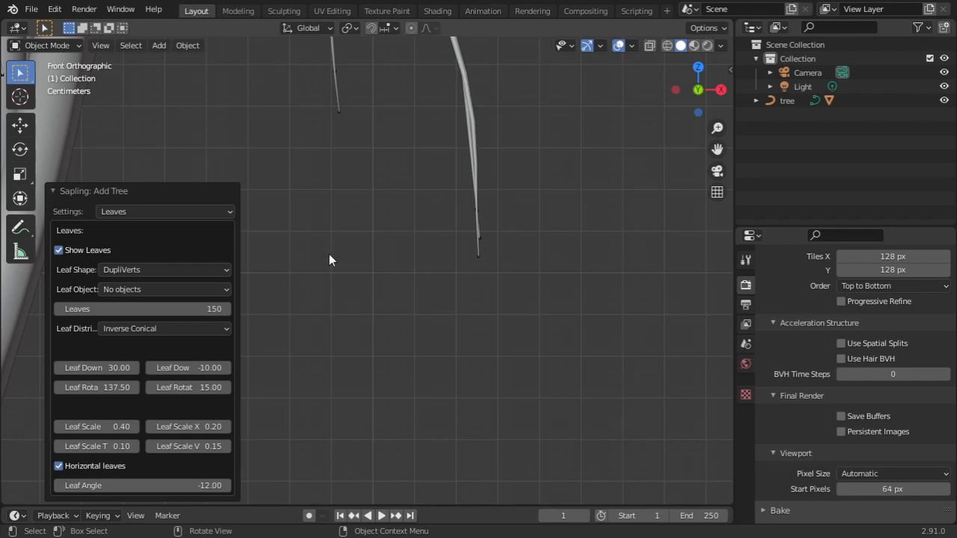
{"action": "left_click", "coordinate": [194, 270]}
{"action": "left_click", "coordinate": [186, 286]}
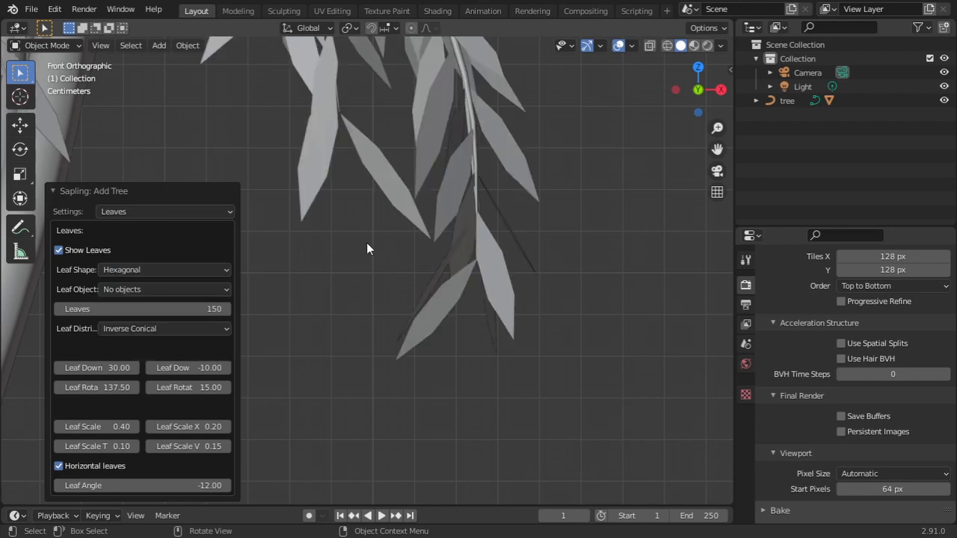
Check the available choices for the tree's Leaf Object setting
{"action": "scroll", "coordinate": [452, 318], "scroll_direction": "down", "scroll_amount": 7}
{"action": "middle_click_drag", "start_coordinate": [447, 310], "coordinate": [447, 313], "text": "shift"}
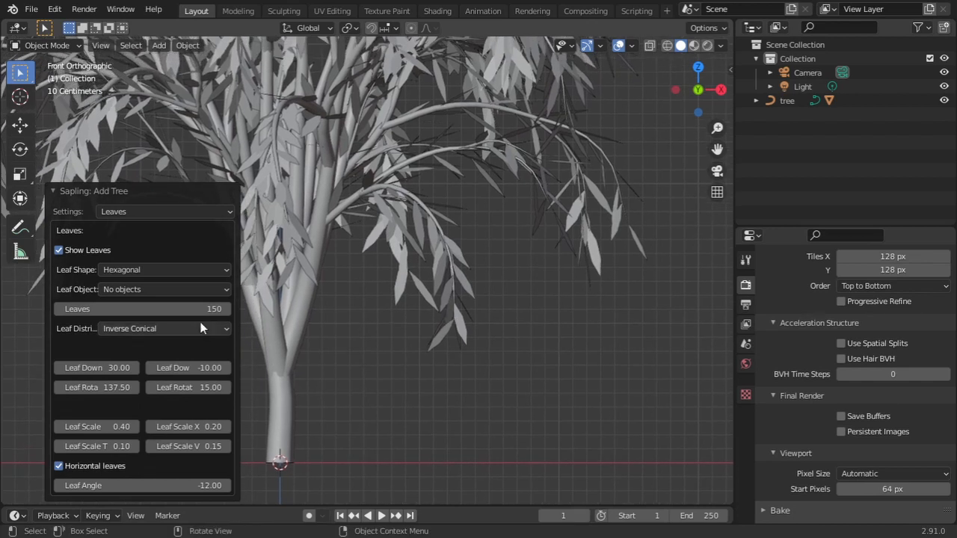
{"action": "left_click", "coordinate": [173, 290]}
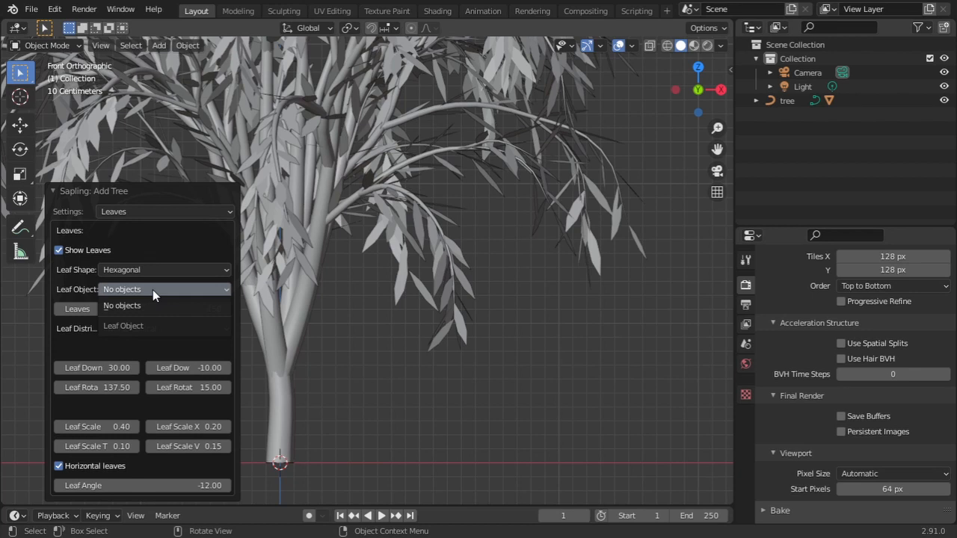
{"action": "left_click", "coordinate": [153, 289]}
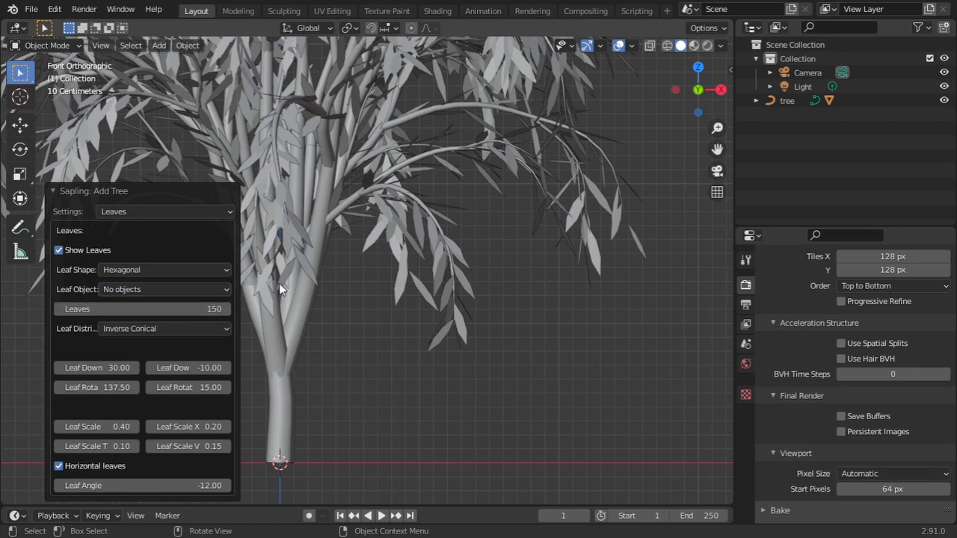
Reduce the tree's Leaves value to 2 with the whole tree in view
{"action": "scroll", "coordinate": [444, 309], "scroll_direction": "down", "scroll_amount": 6}
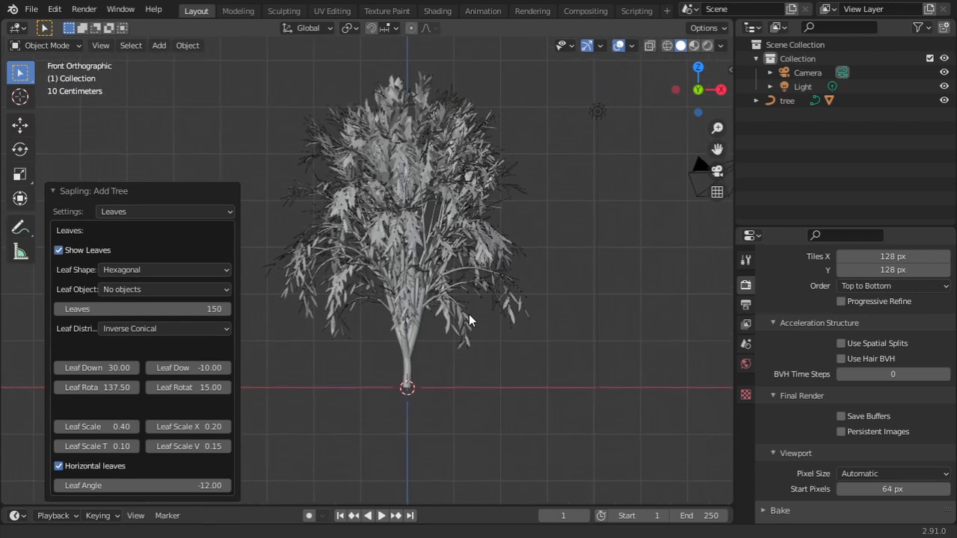
{"action": "middle_click_drag", "start_coordinate": [469, 314], "coordinate": [473, 314], "text": "shift"}
{"action": "left_click_drag", "start_coordinate": [171, 311], "coordinate": [61, 311]}
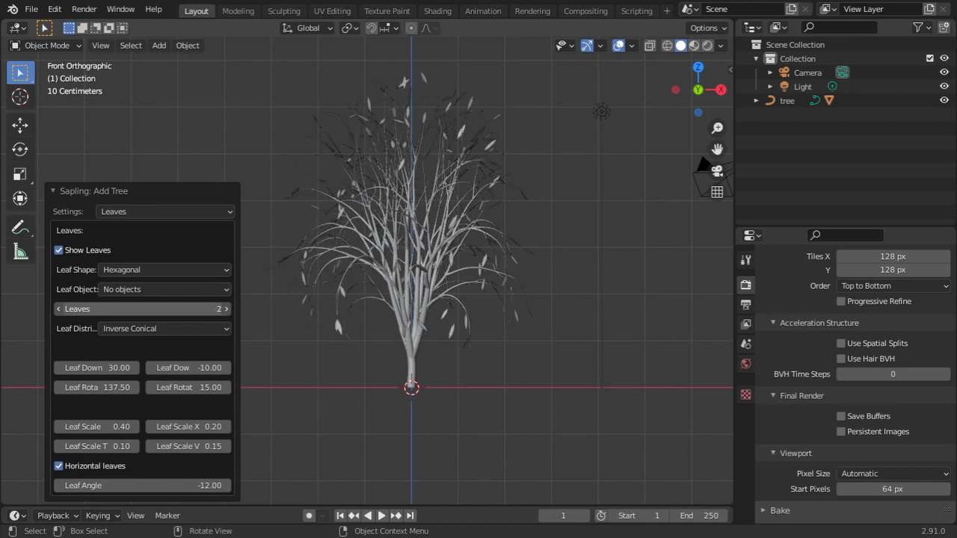
Set the Leaves value to -10 and inspect the leaf clusters at the branch tips
{"action": "scroll", "coordinate": [432, 298], "scroll_direction": "up", "scroll_amount": 3}
{"action": "scroll", "coordinate": [432, 298], "scroll_direction": "up", "scroll_amount": 2}
{"action": "middle_click_drag", "start_coordinate": [436, 305], "coordinate": [546, 261], "text": "shift"}
{"action": "left_click_drag", "start_coordinate": [193, 305], "coordinate": [174, 304]}
{"action": "middle_click_drag", "start_coordinate": [503, 282], "coordinate": [366, 242], "text": "shift"}
{"action": "mouse_move", "coordinate": [538, 279]}
{"action": "middle_mouse_down"}
{"action": "mouse_move", "coordinate": [506, 262]}
{"action": "mouse_move", "coordinate": [398, 273]}
{"action": "mouse_move", "coordinate": [327, 311]}
{"action": "mouse_move", "coordinate": [534, 271]}
{"action": "middle_mouse_up"}
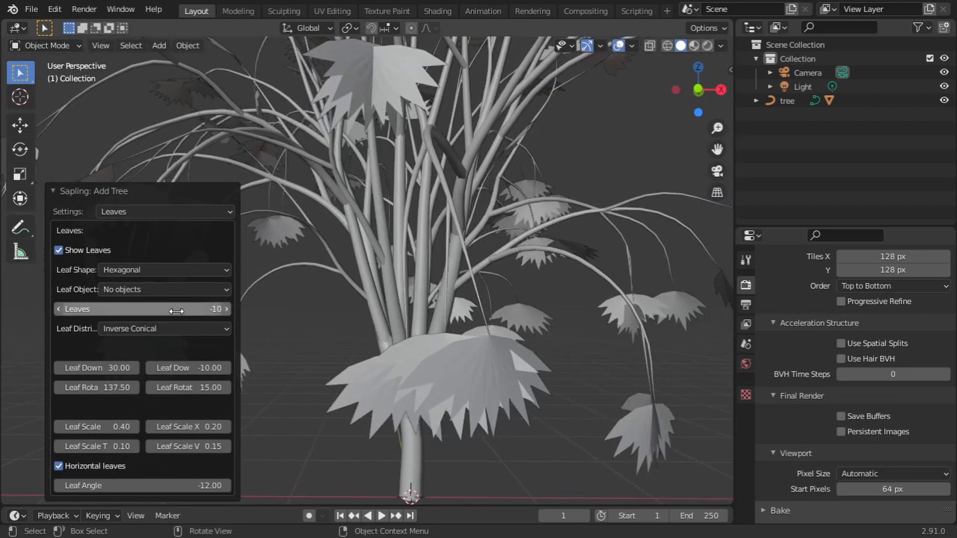
Raise the tree's Leaves value to 177
{"action": "right_click", "coordinate": [179, 309]}
{"action": "left_click", "coordinate": [150, 312]}
{"action": "middle_click_drag", "start_coordinate": [284, 313], "coordinate": [459, 276]}
{"action": "left_click_drag", "start_coordinate": [172, 308], "coordinate": [230, 294]}
{"action": "middle_click_drag", "start_coordinate": [242, 293], "coordinate": [250, 318], "text": "shift"}
{"action": "scroll", "coordinate": [276, 313], "scroll_direction": "down", "scroll_amount": 3}
{"action": "middle_click_drag", "start_coordinate": [338, 299], "coordinate": [341, 343], "text": "shift"}
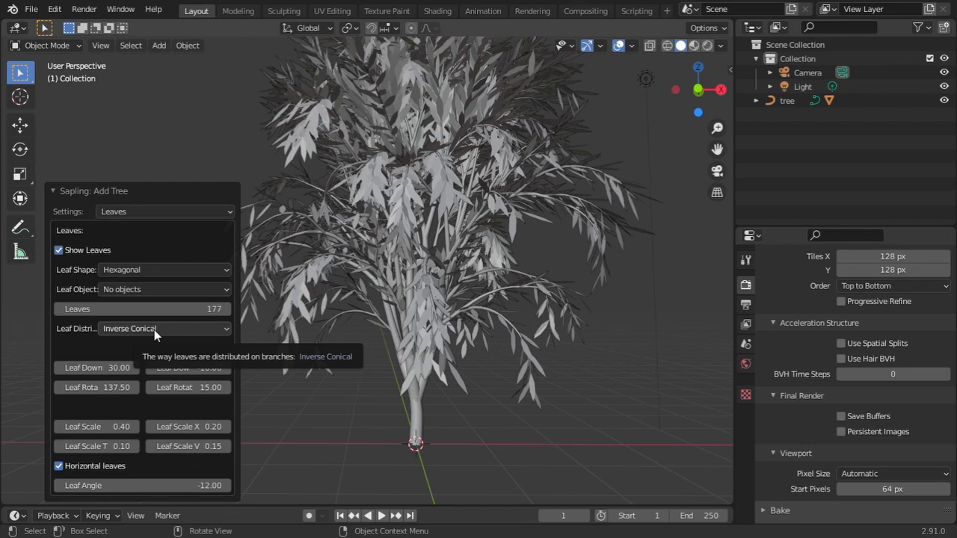
Set Leaf Distribution to Conical with the tree shown from the front
{"action": "left_click", "coordinate": [696, 88]}
{"action": "middle_click_drag", "start_coordinate": [539, 167], "coordinate": [529, 227], "text": "shift"}
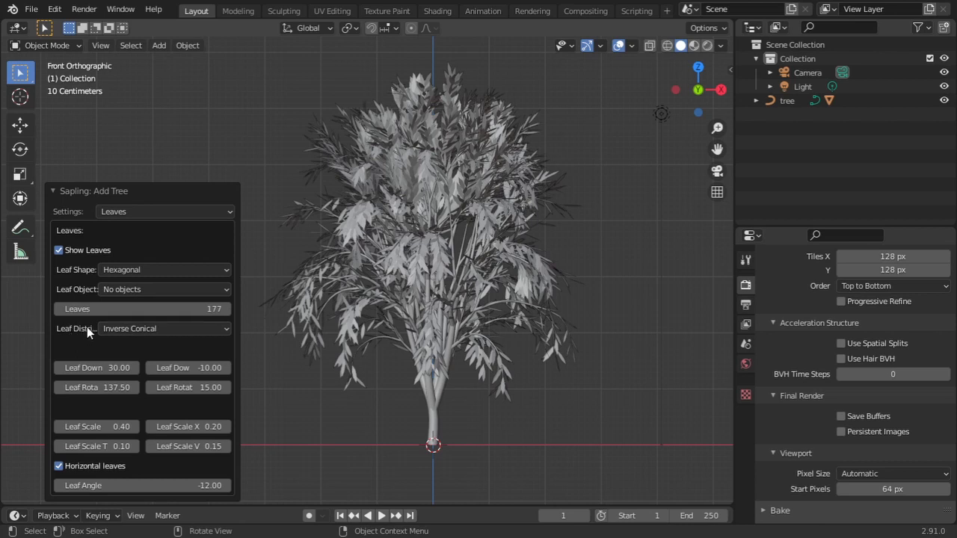
{"action": "left_click", "coordinate": [123, 328]}
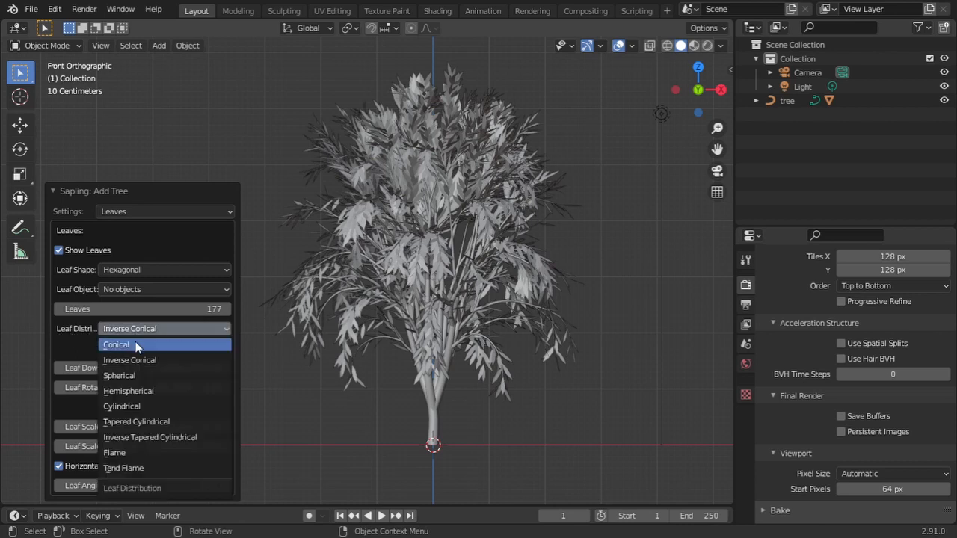
{"action": "left_click", "coordinate": [135, 341]}
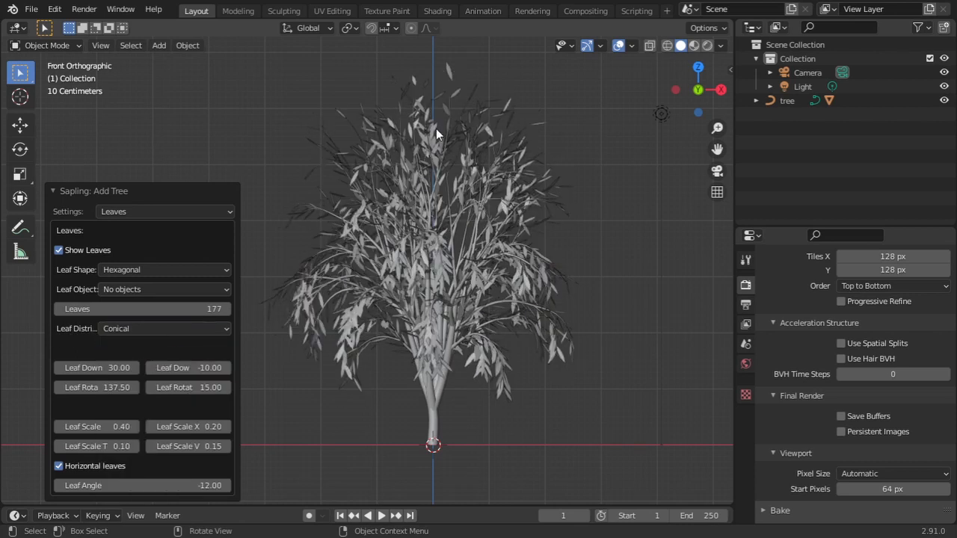
Delete the test tree's leaves and its branch curve from the scene
{"action": "left_click", "coordinate": [383, 266]}
{"action": "key", "text": "alt+a"}
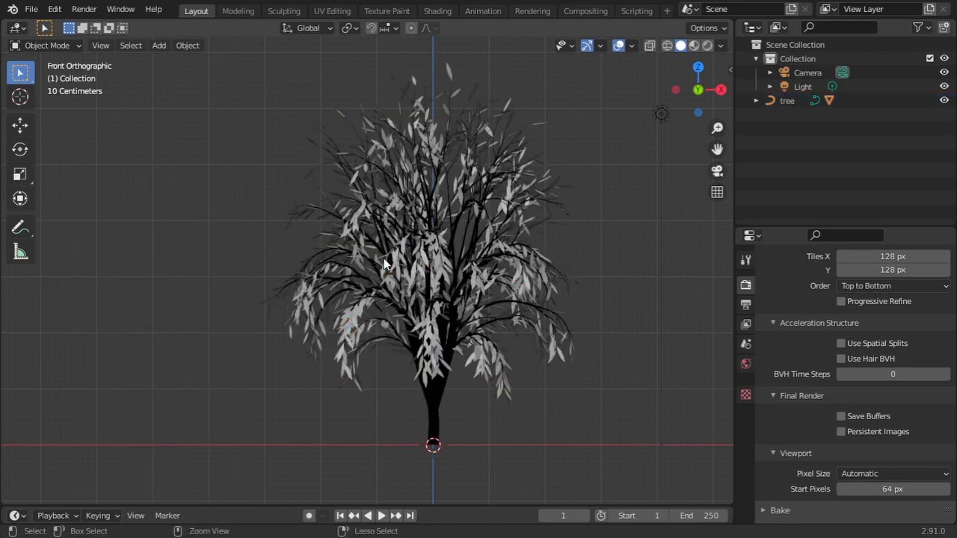
{"action": "left_click", "coordinate": [436, 266]}
{"action": "key", "text": "Delete"}
{"action": "left_click", "coordinate": [418, 283]}
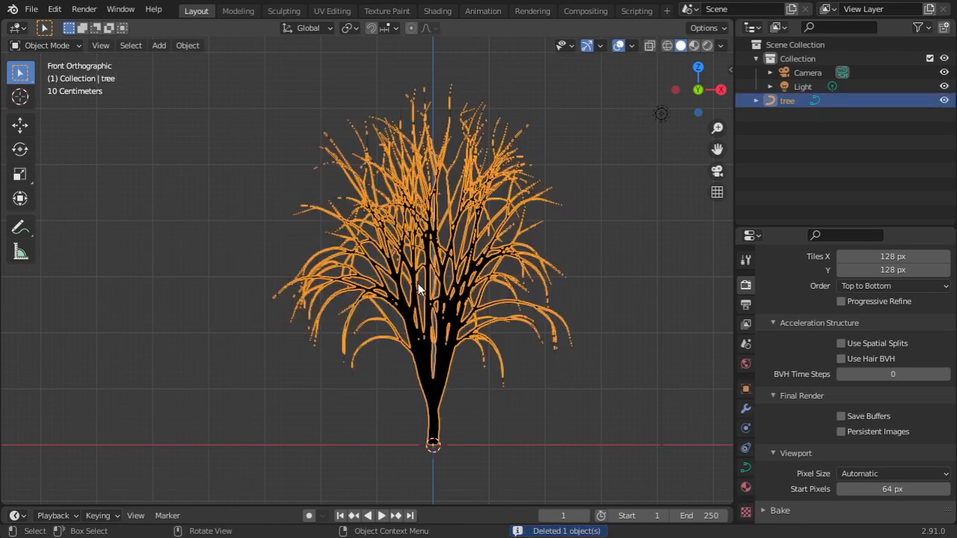
{"action": "key", "text": "Delete"}
Add a new Sapling tree and enable Show Leaves on it
{"action": "left_click", "coordinate": [160, 45]}
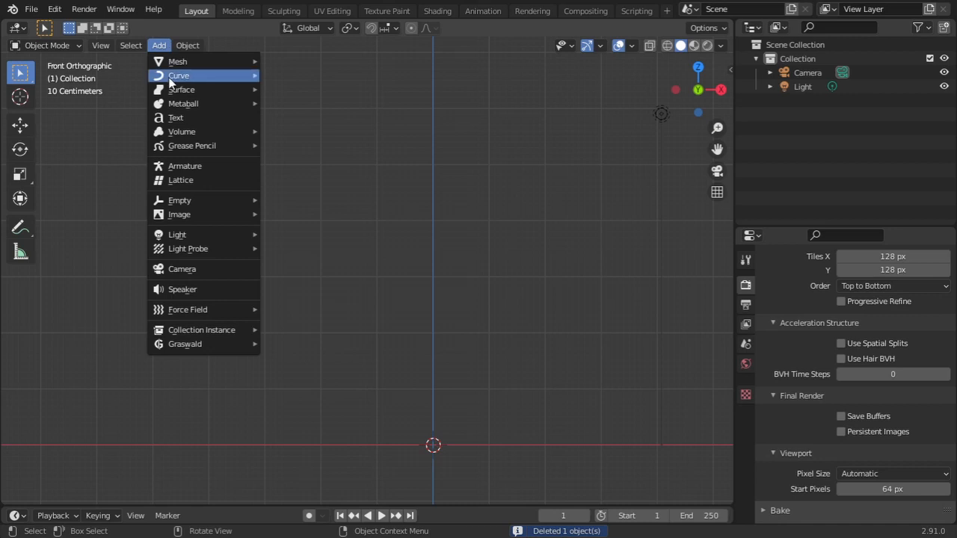
{"action": "mouse_move", "coordinate": [178, 76]}
{"action": "left_click", "coordinate": [298, 156]}
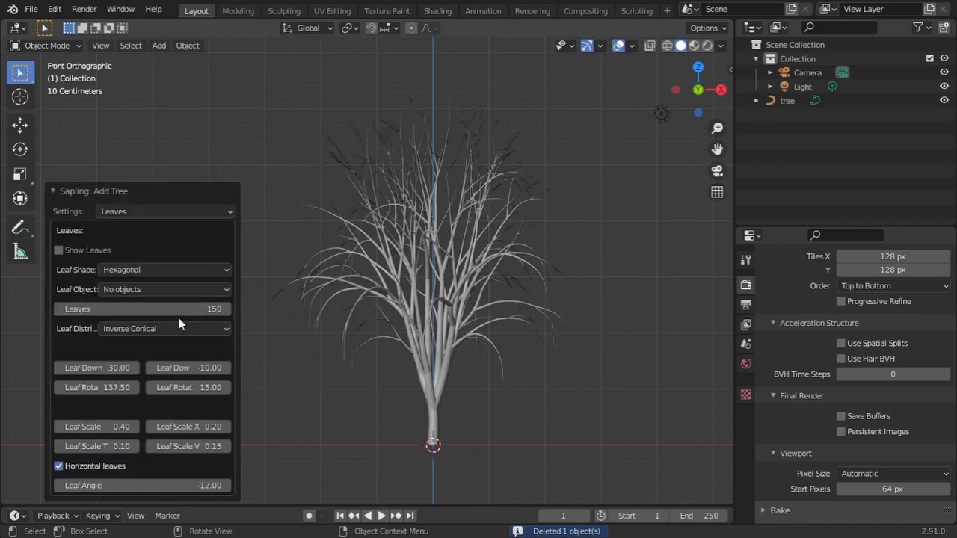
{"action": "left_click", "coordinate": [64, 250]}
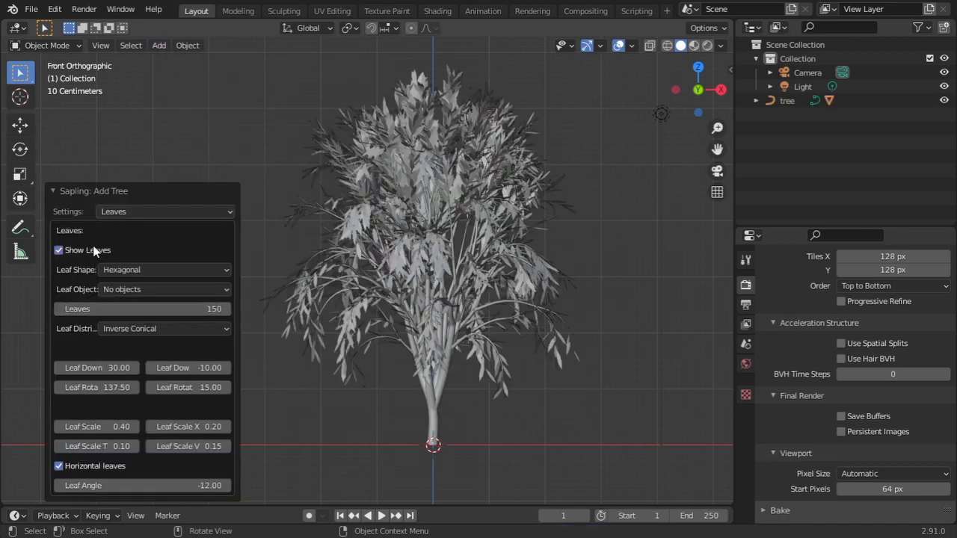
Compare leaf distributions by setting the new tree to Conical and back to Inverse Conical
{"action": "left_click", "coordinate": [145, 329]}
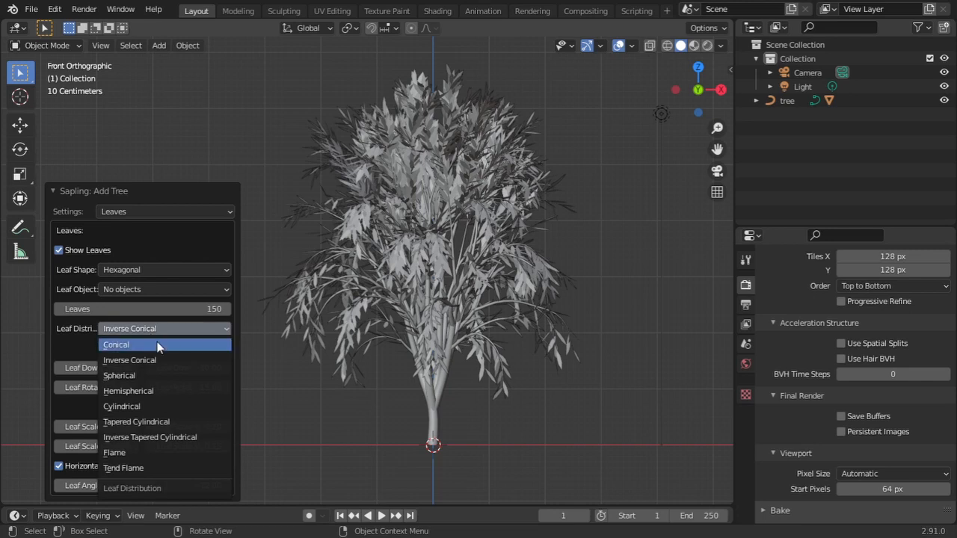
{"action": "left_click", "coordinate": [158, 345]}
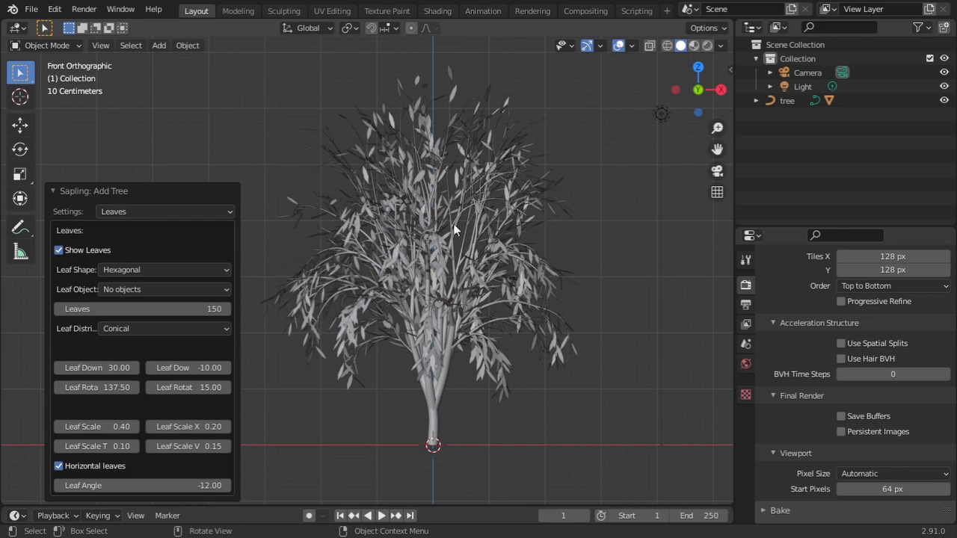
{"action": "left_click", "coordinate": [164, 331]}
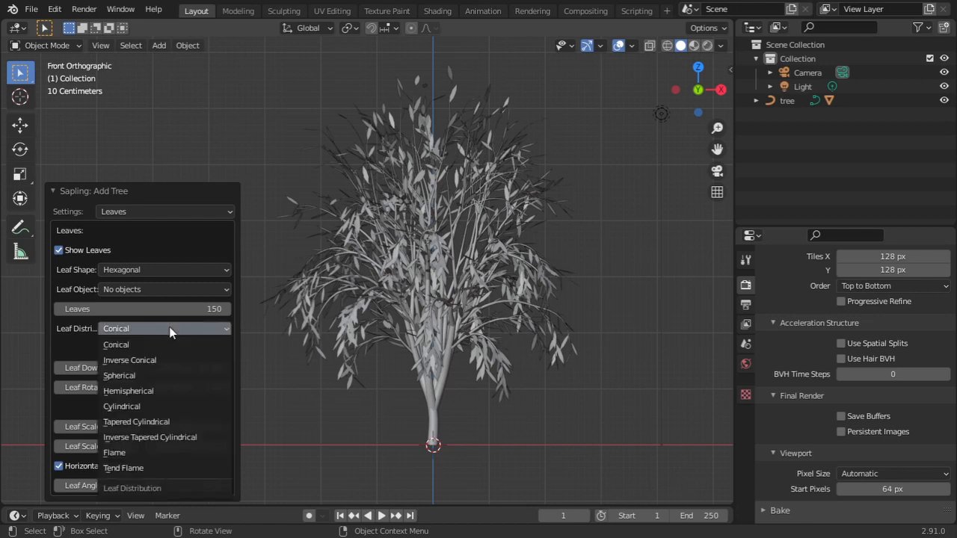
{"action": "left_click", "coordinate": [165, 358]}
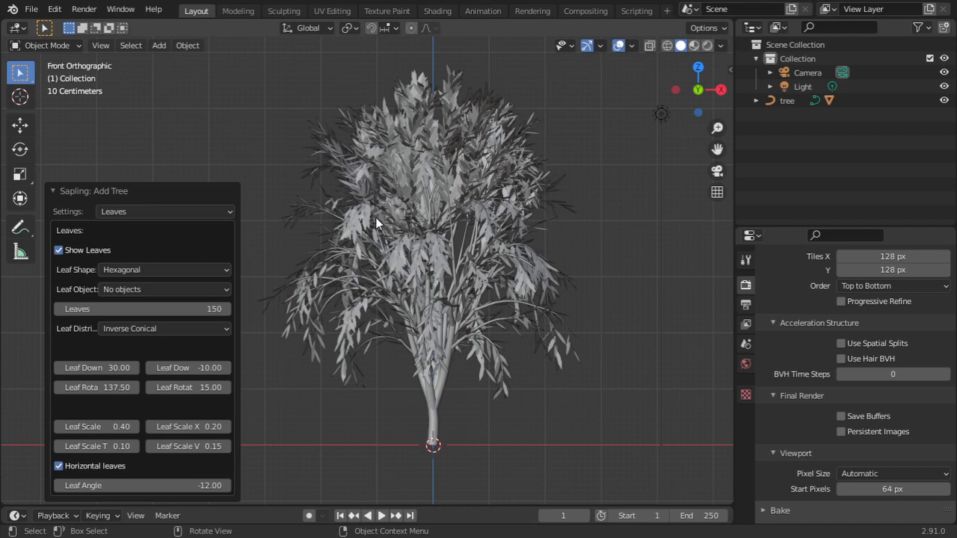
Try the Spherical, Hemispherical and Cylindrical leaf distributions on the tree
{"action": "left_click", "coordinate": [191, 331]}
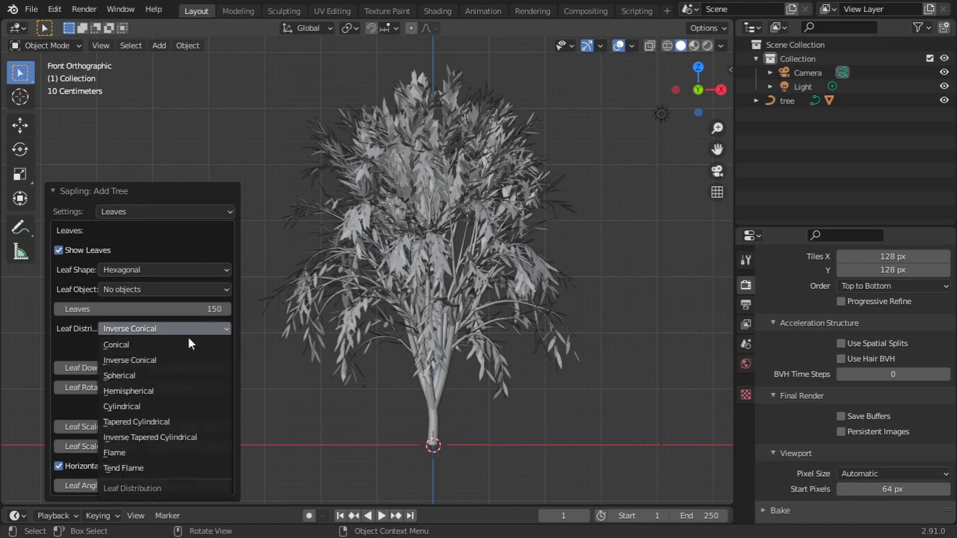
{"action": "left_click", "coordinate": [171, 375]}
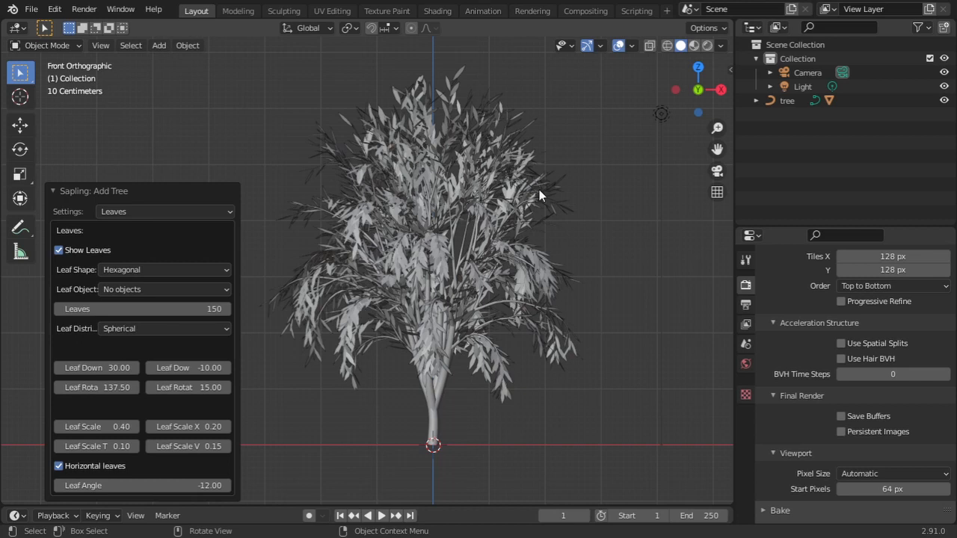
{"action": "left_click", "coordinate": [141, 329]}
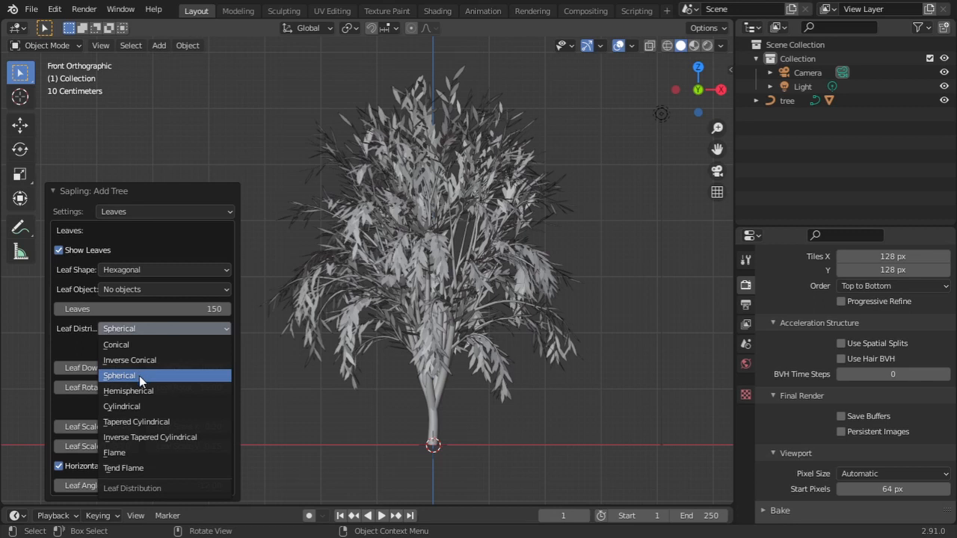
{"action": "left_click", "coordinate": [142, 390]}
{"action": "left_click", "coordinate": [160, 329]}
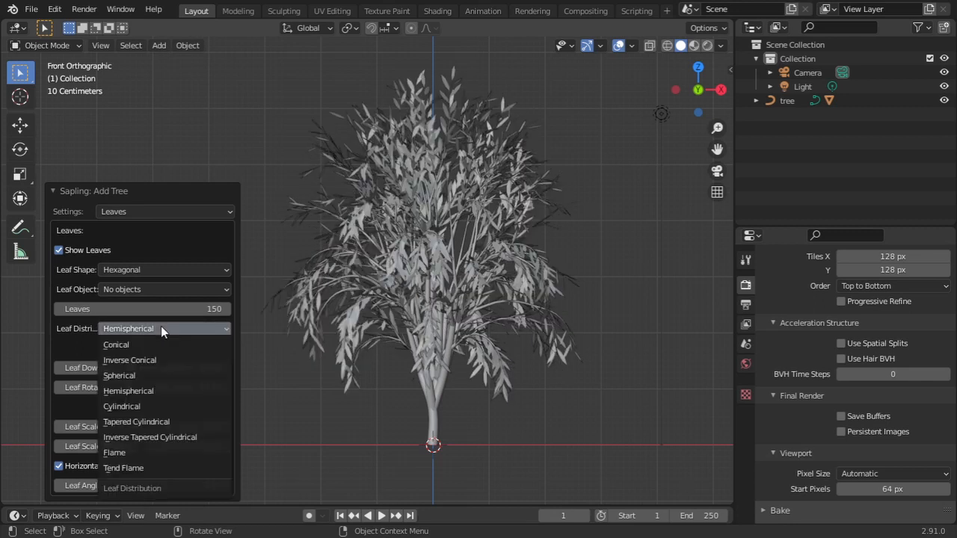
{"action": "left_click", "coordinate": [157, 406]}
Try the Tapered Cylindrical, Inverse Tapered Cylindrical and Flame leaf distributions, ending with Tend Flame
{"action": "left_click", "coordinate": [177, 329]}
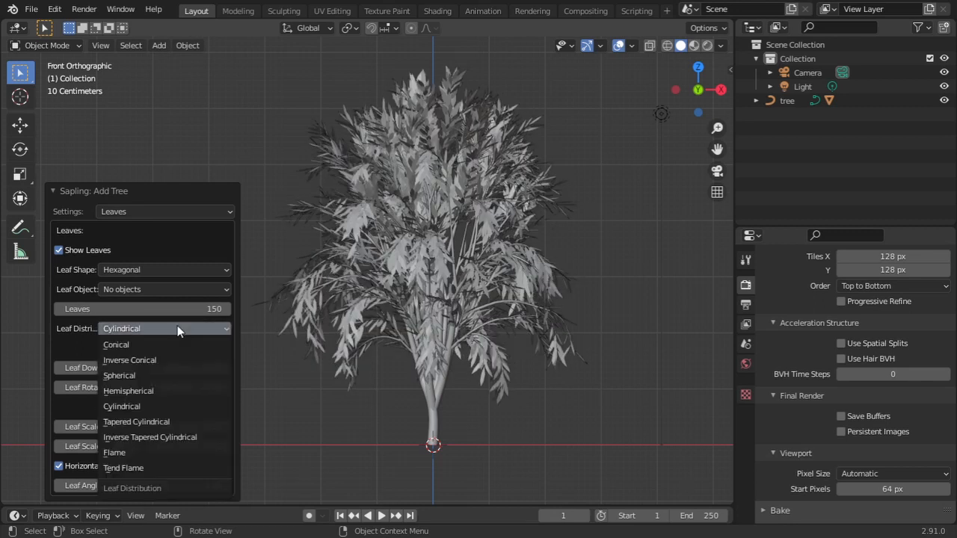
{"action": "left_click", "coordinate": [168, 419]}
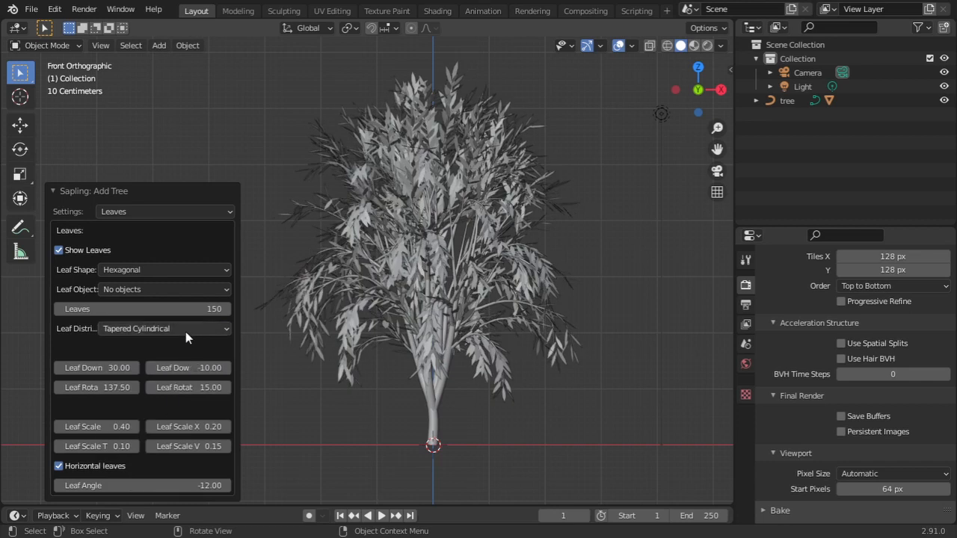
{"action": "left_click", "coordinate": [185, 329]}
{"action": "left_click", "coordinate": [171, 437]}
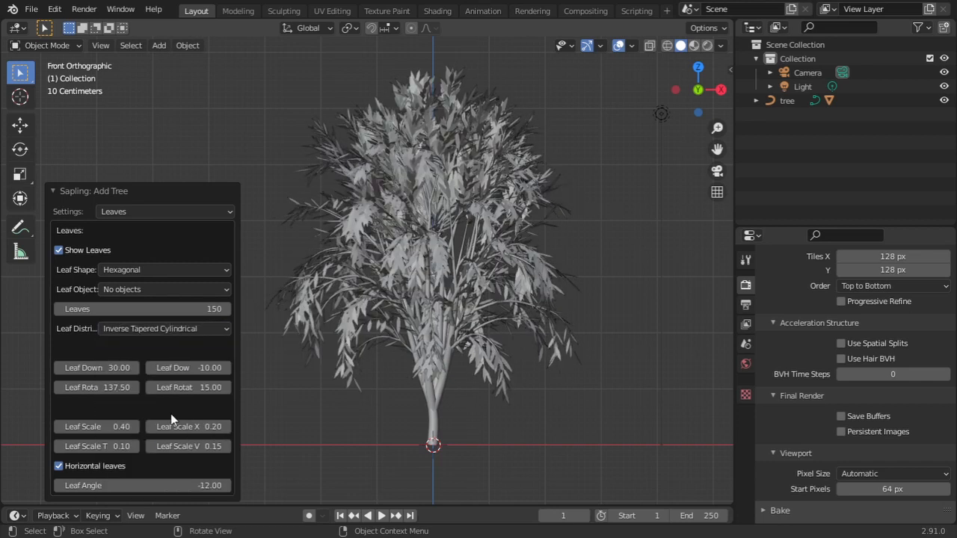
{"action": "left_click", "coordinate": [184, 327]}
{"action": "left_click", "coordinate": [172, 453]}
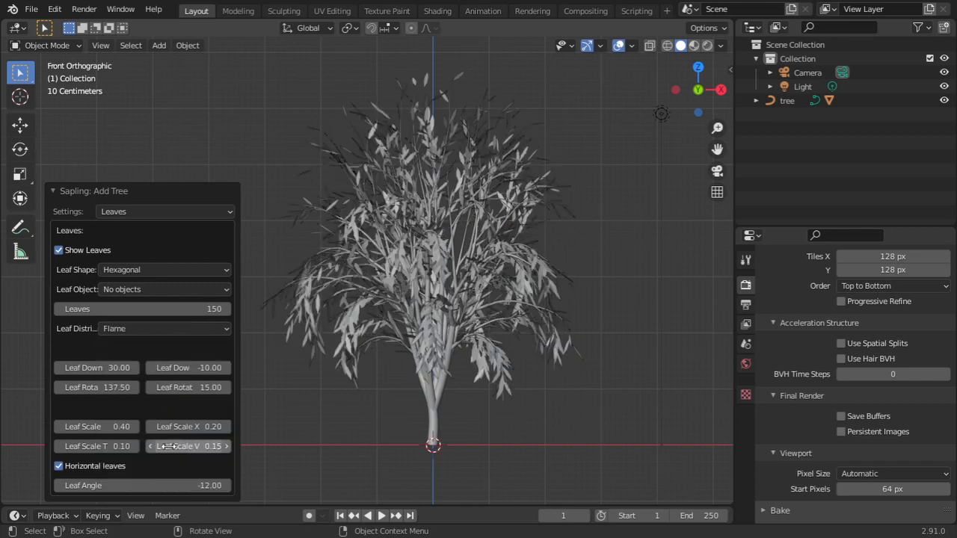
{"action": "left_click", "coordinate": [182, 329]}
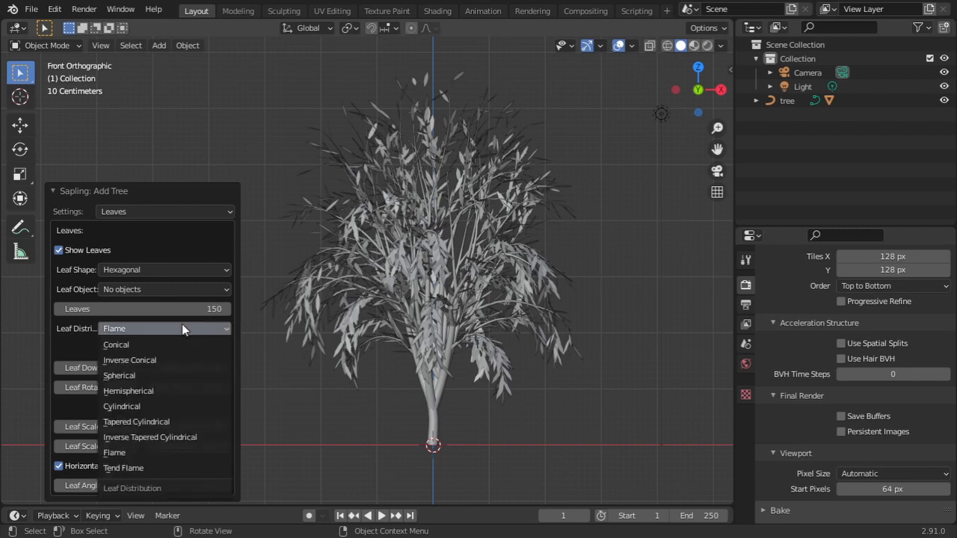
{"action": "left_click", "coordinate": [165, 469]}
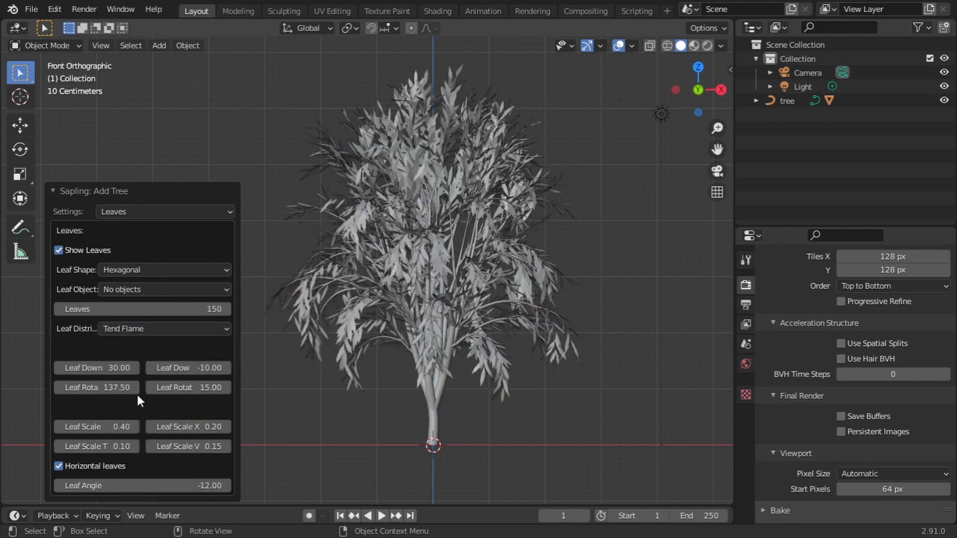
Set the leaf down angle to 29.37 with variation -7.60, and the leaf rotation to 143.35 with variation 17.07
{"action": "mouse_move", "coordinate": [97, 367]}
{"action": "left_mouse_down"}
{"action": "mouse_move", "coordinate": [267, 367]}
{"action": "mouse_move", "coordinate": [96, 367]}
{"action": "left_mouse_up"}
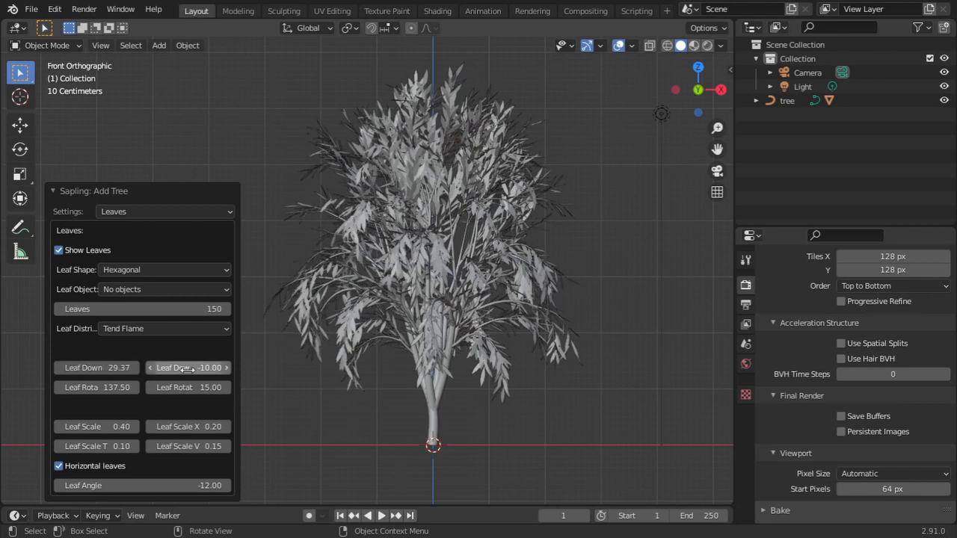
{"action": "mouse_move", "coordinate": [187, 368]}
{"action": "left_mouse_down"}
{"action": "mouse_move", "coordinate": [202, 368]}
{"action": "mouse_move", "coordinate": [192, 368]}
{"action": "left_mouse_up"}
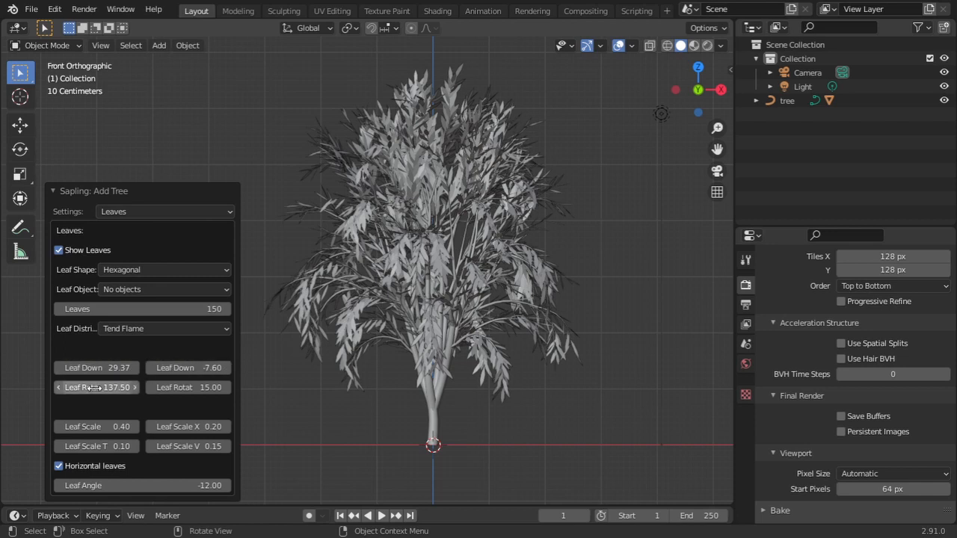
{"action": "left_click_drag", "start_coordinate": [92, 388], "coordinate": [97, 388]}
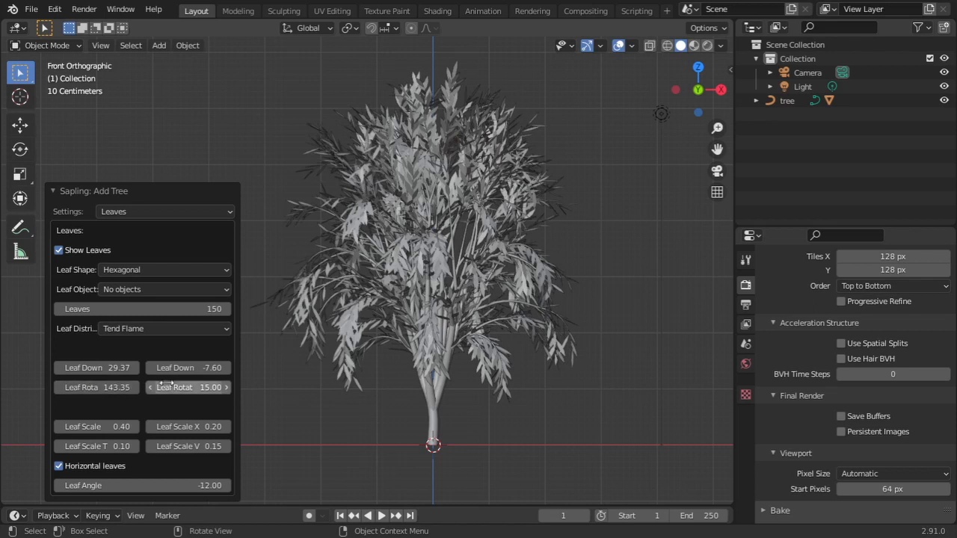
{"action": "mouse_move", "coordinate": [187, 387]}
{"action": "left_mouse_down"}
{"action": "mouse_move", "coordinate": [199, 387]}
{"action": "mouse_move", "coordinate": [188, 387]}
{"action": "left_mouse_up"}
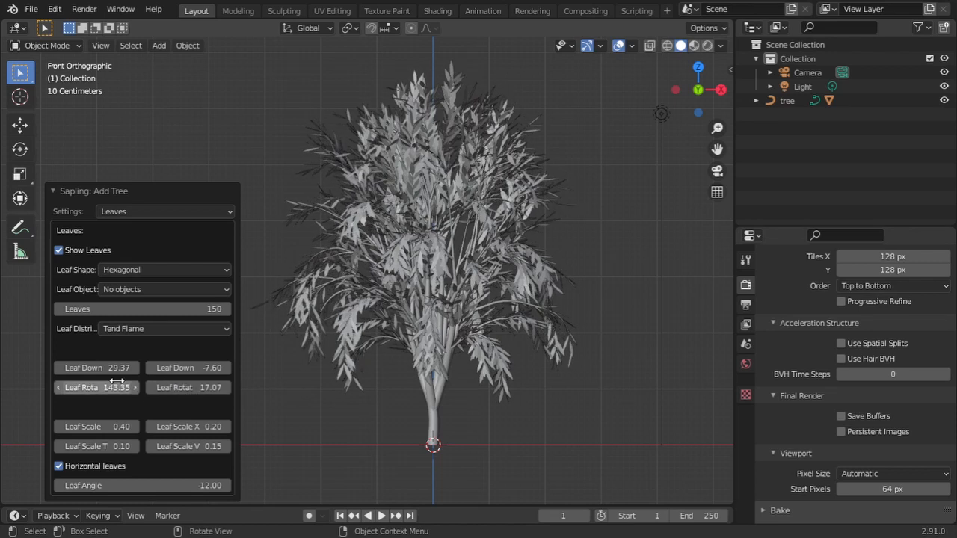
Set Leaf Scale to 0.52, Leaf Scale X to 0.14, Leaf Scale T to 0.31 and Leaf Scale V to 0.03
{"action": "mouse_move", "coordinate": [97, 426]}
{"action": "left_mouse_down"}
{"action": "mouse_move", "coordinate": [127, 426]}
{"action": "mouse_move", "coordinate": [100, 426]}
{"action": "left_mouse_up"}
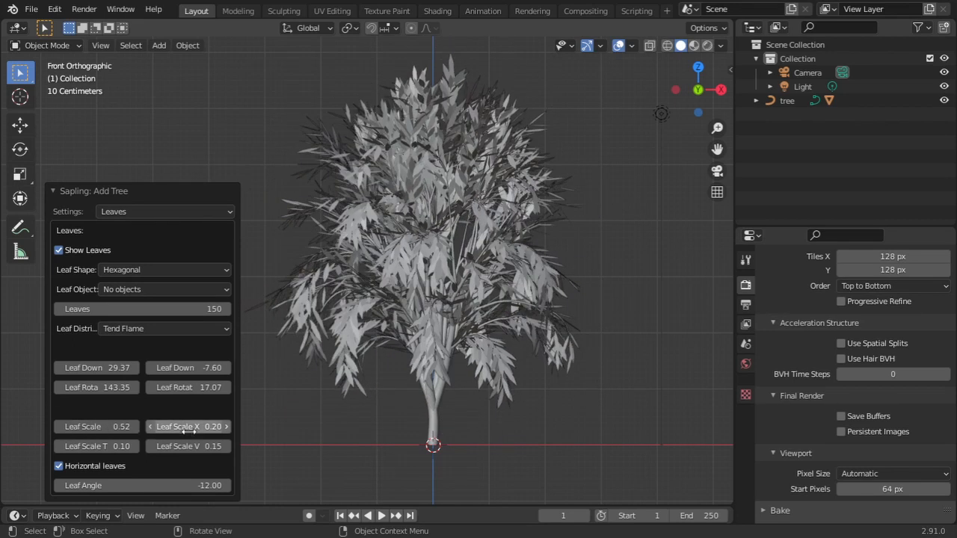
{"action": "left_click_drag", "start_coordinate": [187, 426], "coordinate": [184, 447]}
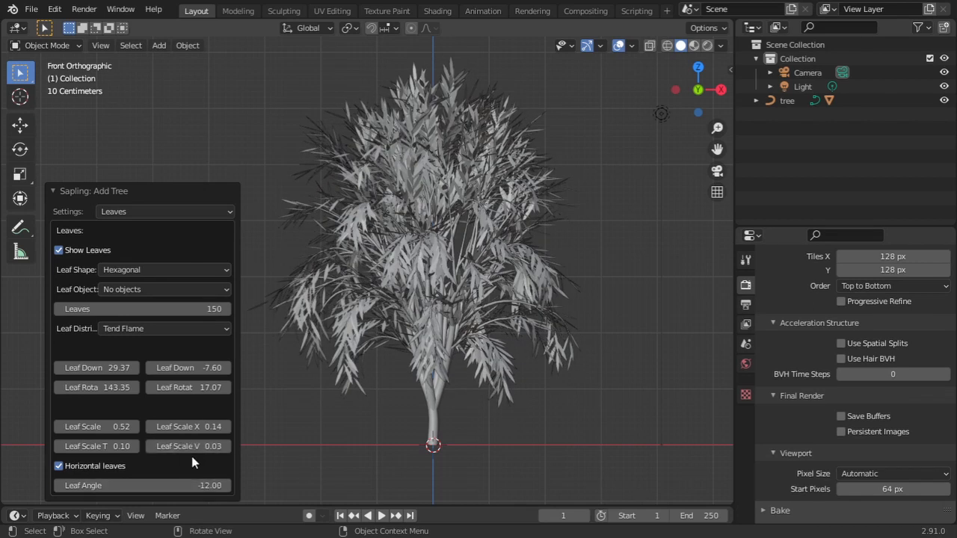
{"action": "left_click_drag", "start_coordinate": [108, 447], "coordinate": [111, 447]}
Compare the tree without and with Horizontal leaves, keep the option enabled, and set the Leaf Angle to -15.66
{"action": "left_click", "coordinate": [60, 465]}
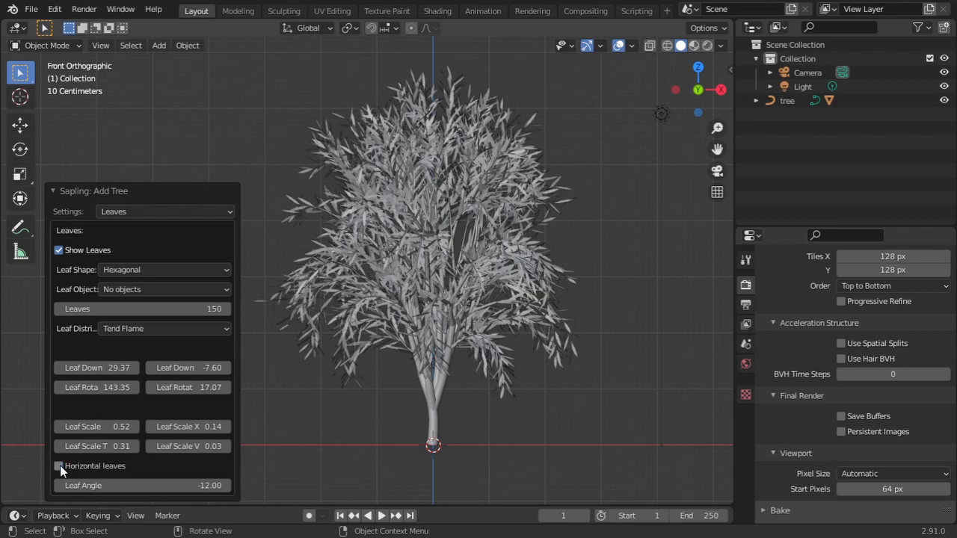
{"action": "left_click", "coordinate": [60, 466]}
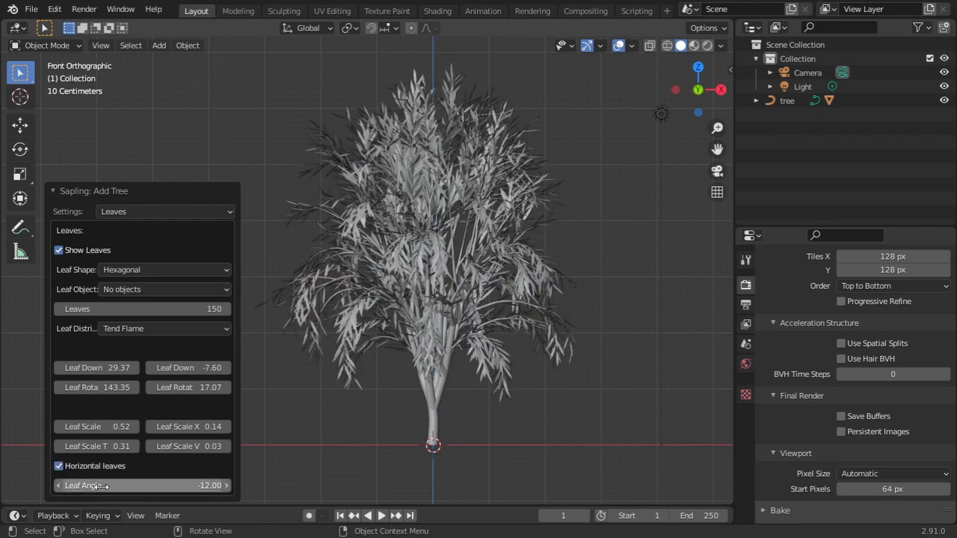
{"action": "mouse_move", "coordinate": [104, 486]}
{"action": "left_mouse_down"}
{"action": "mouse_move", "coordinate": [124, 486]}
{"action": "mouse_move", "coordinate": [95, 486]}
{"action": "left_mouse_up"}
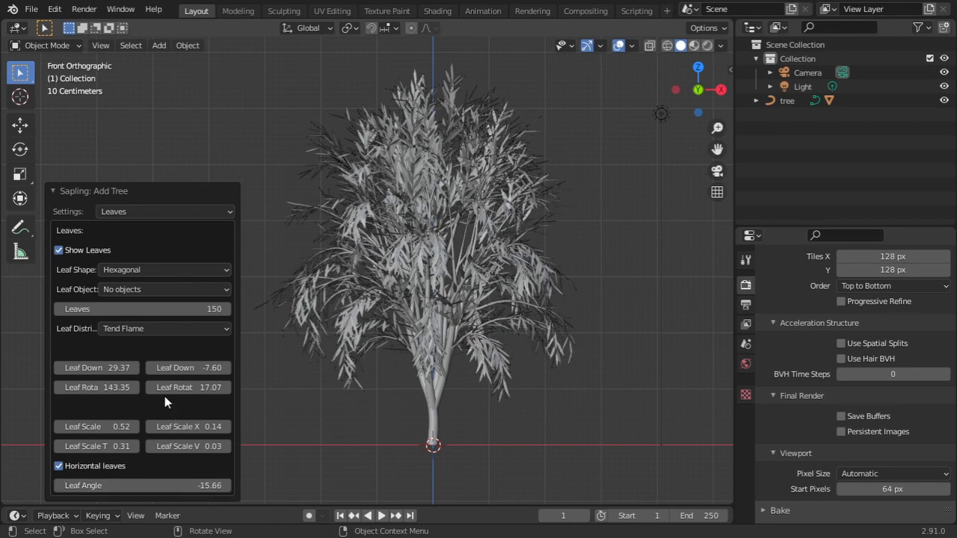
Generate an armature for the tree by enabling Use Armature in the Armature settings
{"action": "left_click", "coordinate": [181, 213]}
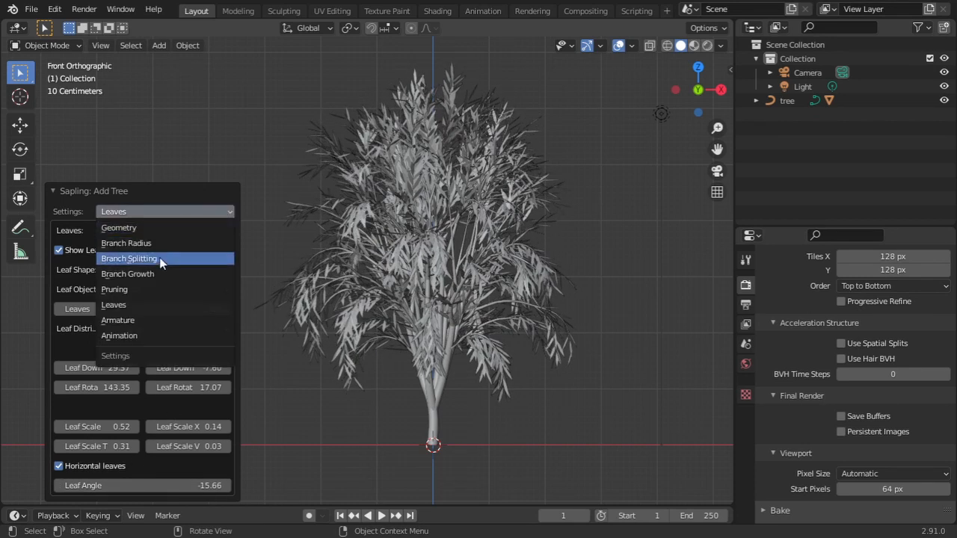
{"action": "left_click", "coordinate": [122, 320]}
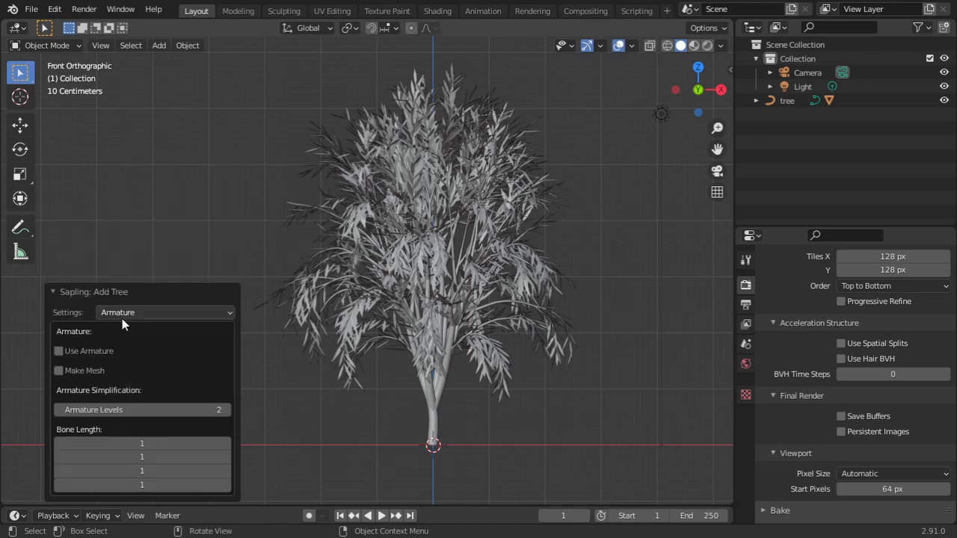
{"action": "left_click", "coordinate": [59, 352]}
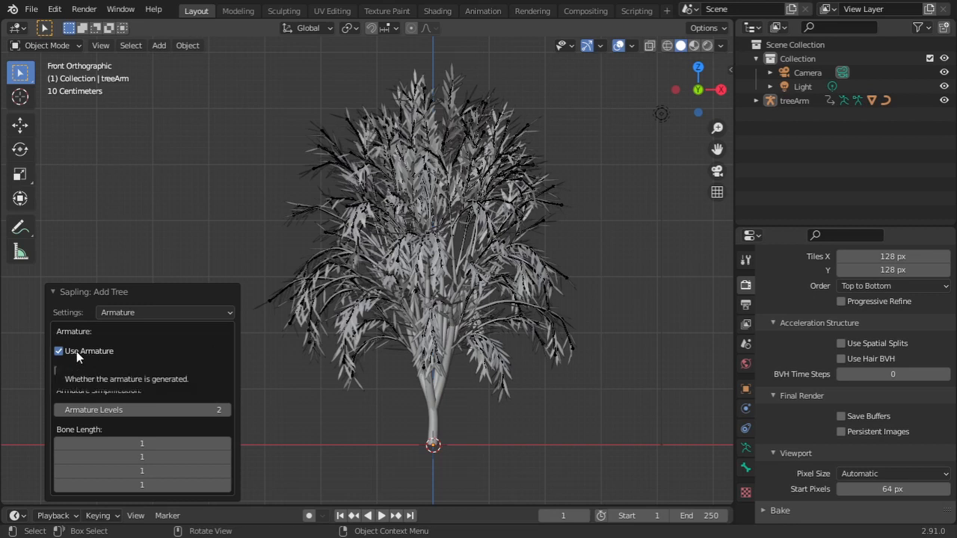
Enable Armature Animation in the tree's Animation settings and play the animation
{"action": "left_click", "coordinate": [203, 314]}
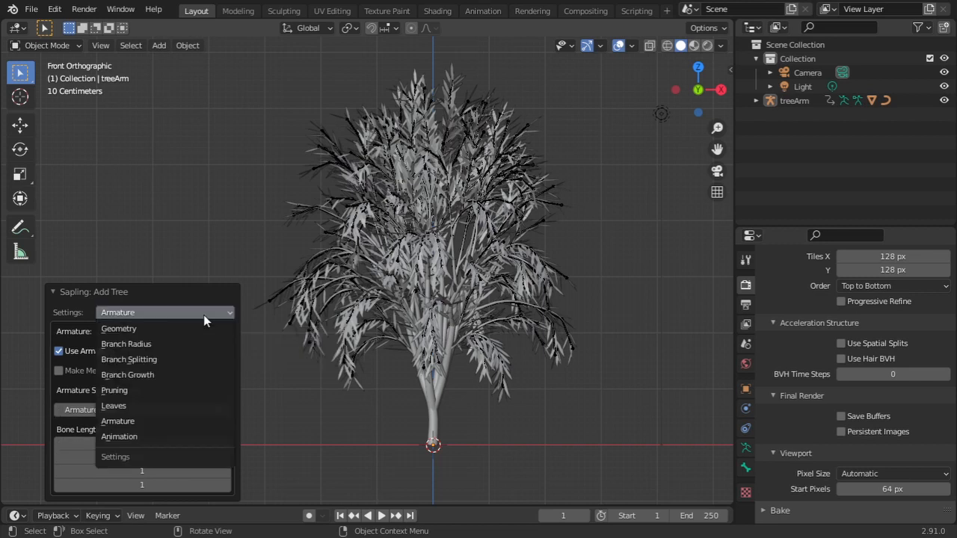
{"action": "left_click", "coordinate": [157, 437]}
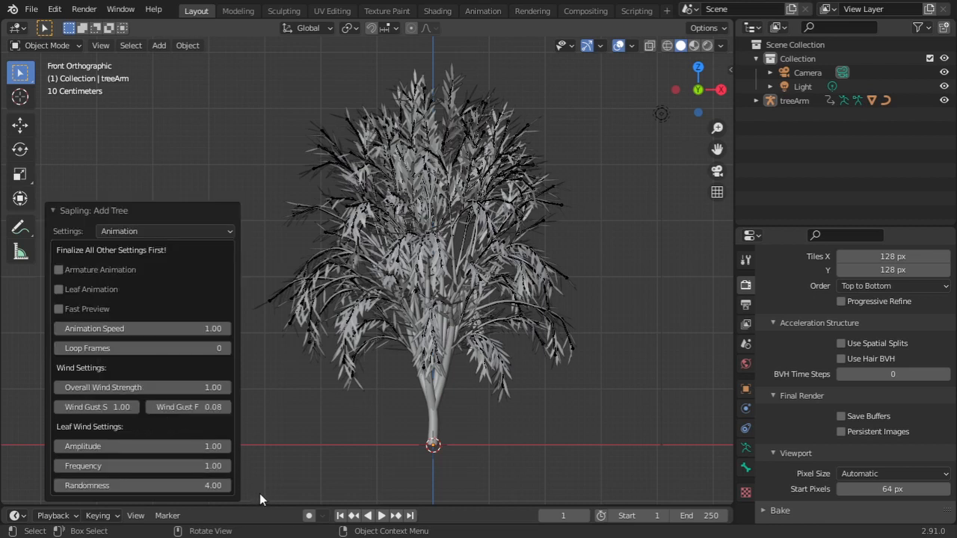
{"action": "left_click", "coordinate": [105, 269]}
{"action": "key", "text": "space"}
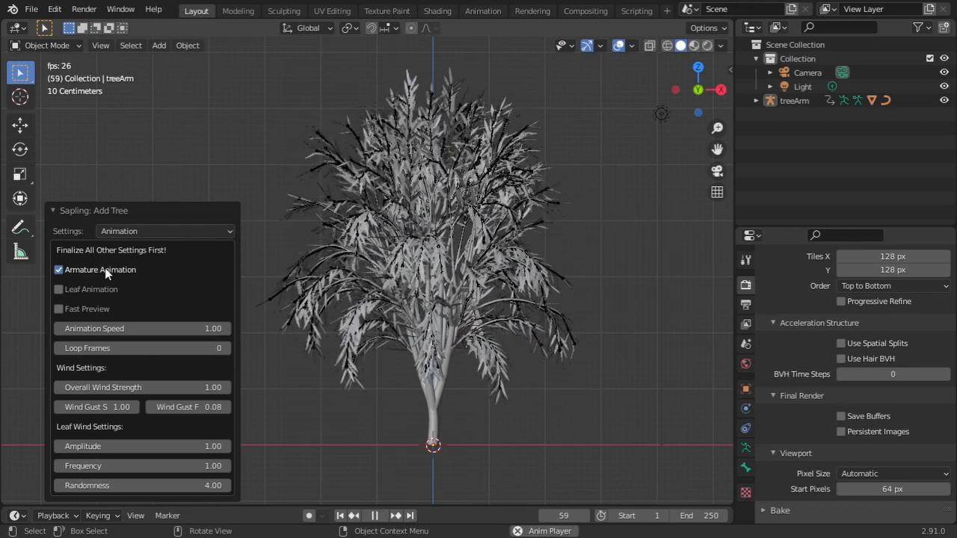
Disable Use Armature during playback to compare the tree's motion, and enable it again
{"action": "left_click", "coordinate": [124, 232]}
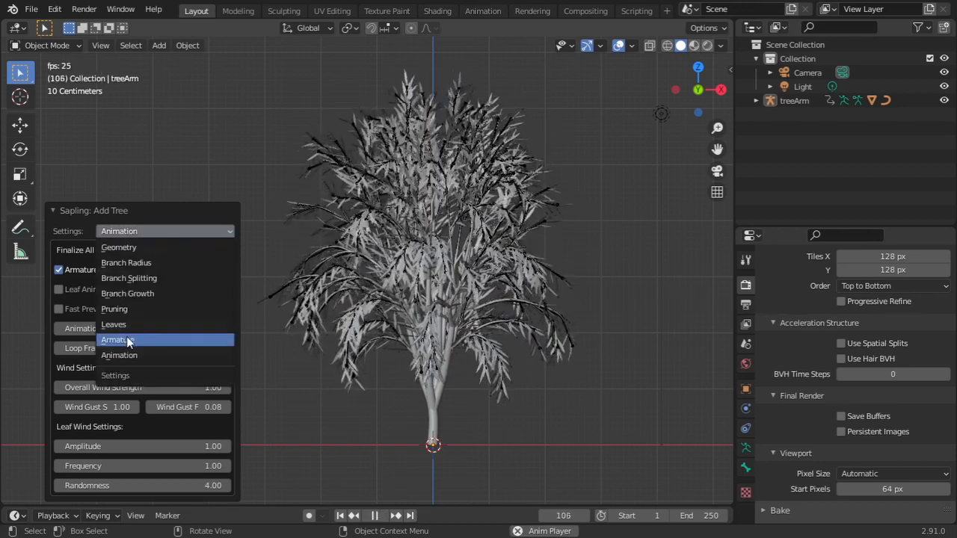
{"action": "left_click", "coordinate": [126, 339]}
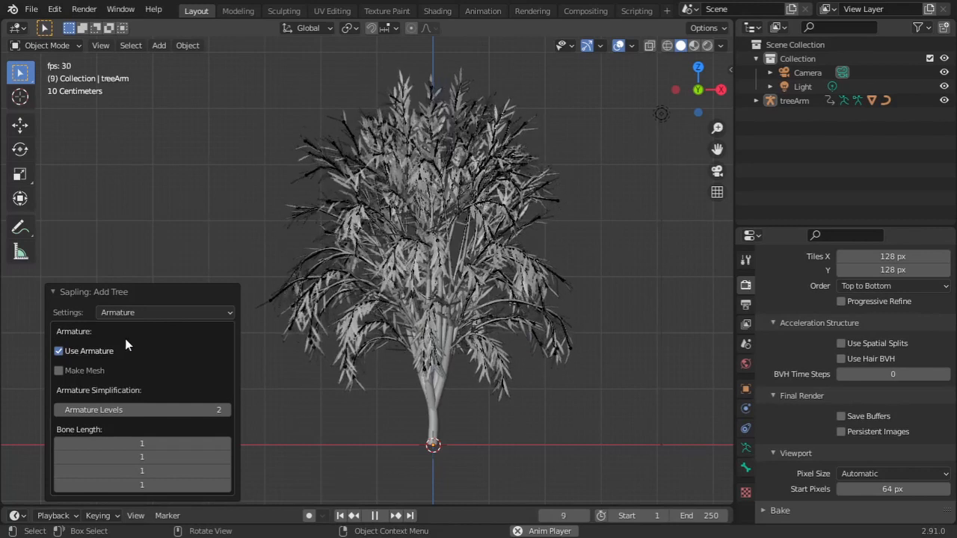
{"action": "left_click", "coordinate": [58, 351]}
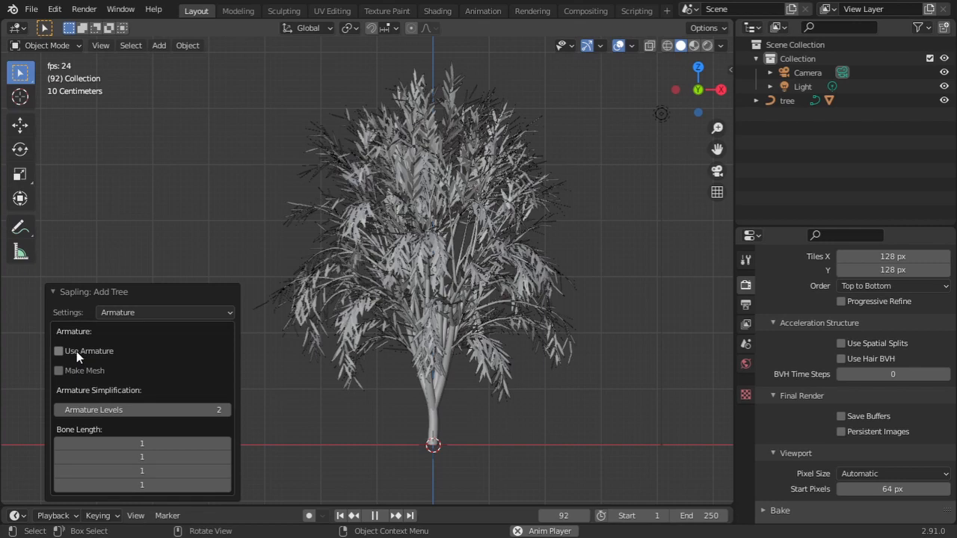
{"action": "left_click", "coordinate": [58, 351]}
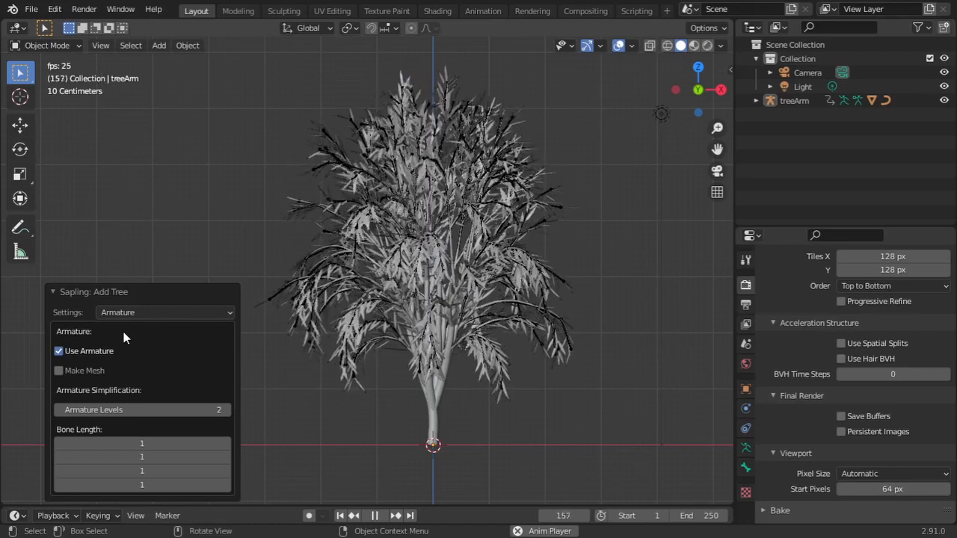
Enable Leaf Animation and Fast Preview in the tree's Animation settings
{"action": "left_click", "coordinate": [173, 311]}
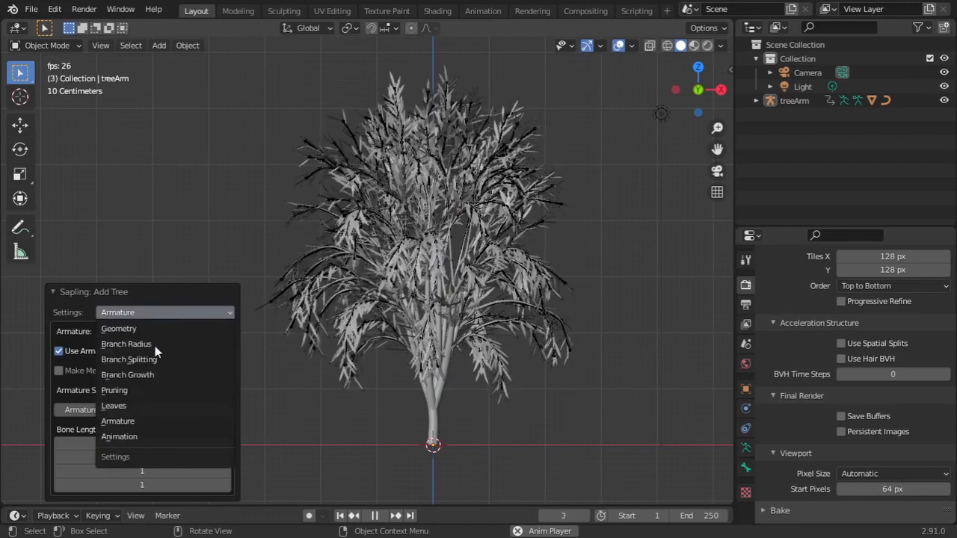
{"action": "left_click", "coordinate": [141, 437]}
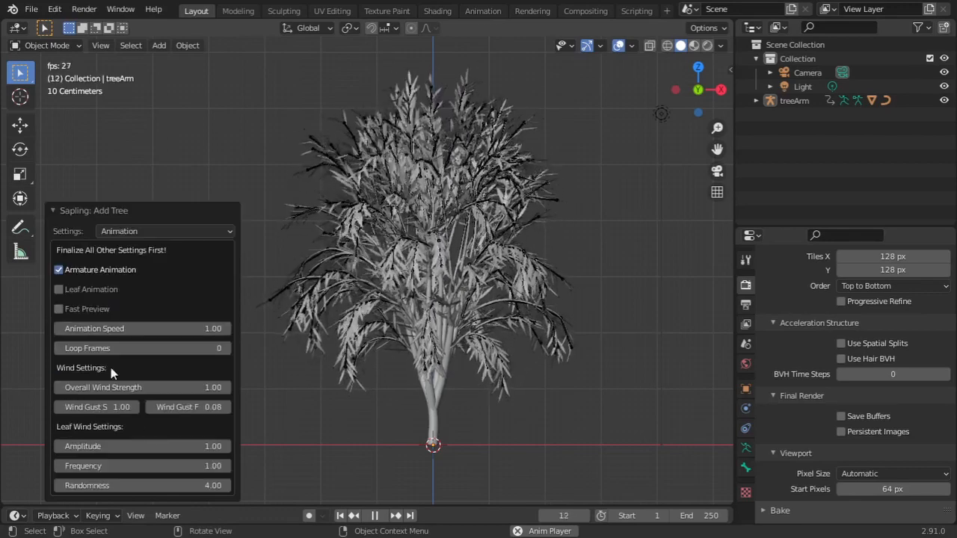
{"action": "left_click", "coordinate": [83, 293]}
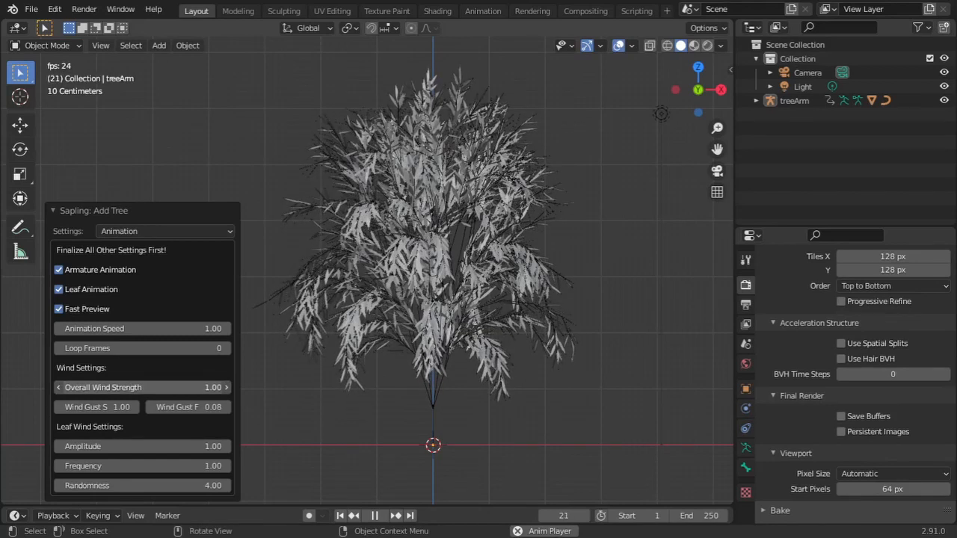
Raise the Overall Wind Strength to 3.19 and disable Leaf Animation
{"action": "left_click_drag", "start_coordinate": [150, 388], "coordinate": [159, 387]}
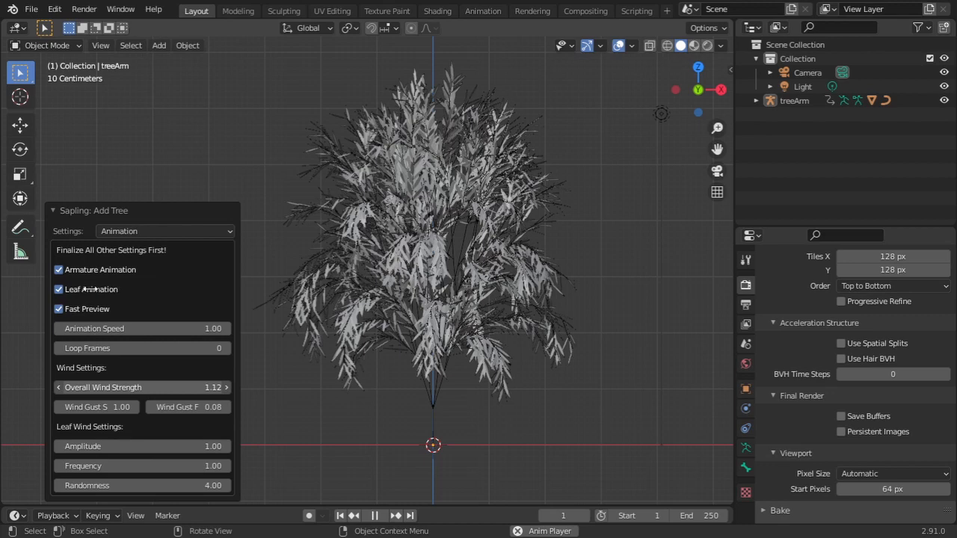
{"action": "left_click_drag", "start_coordinate": [91, 289], "coordinate": [112, 388]}
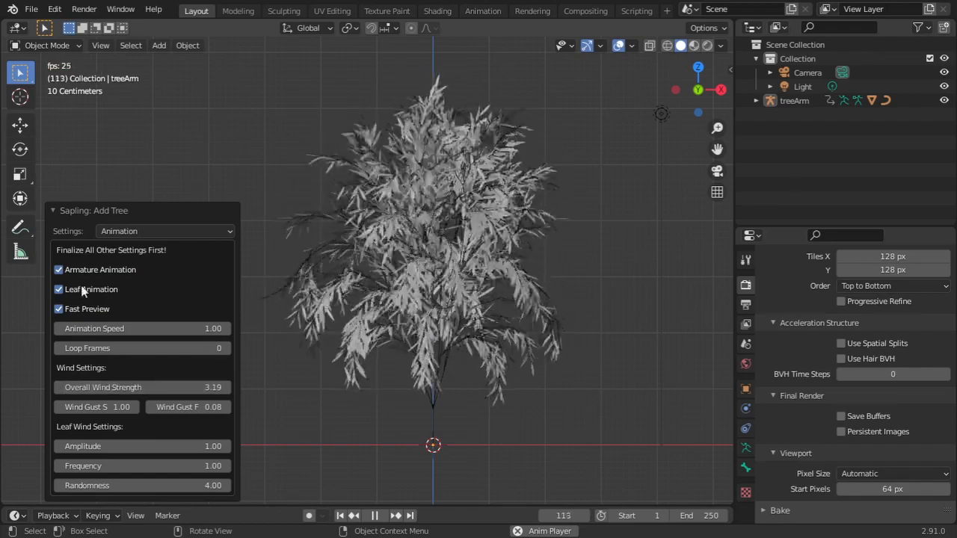
{"action": "left_click", "coordinate": [77, 289]}
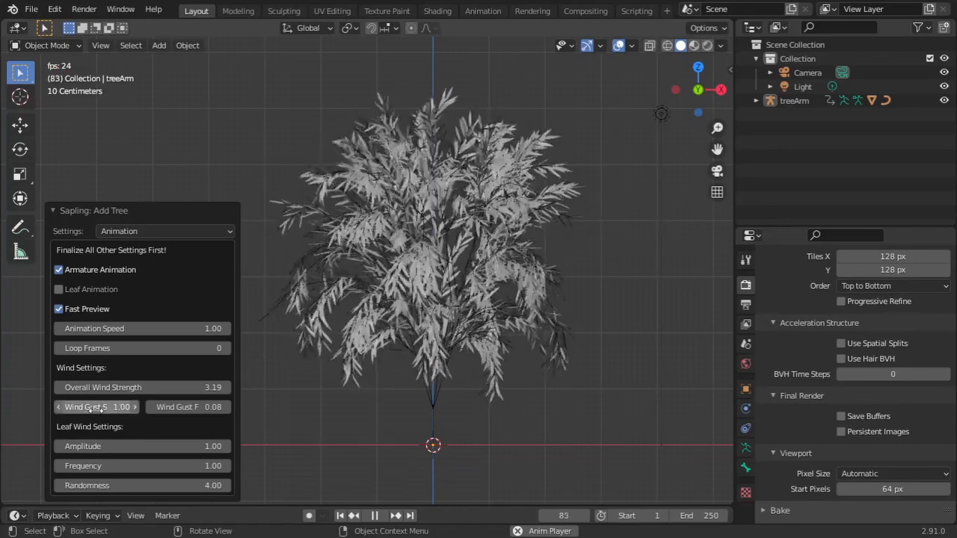
Try a Wind Gust Strength of 2.89 and a wind gust frequency of 6.76
{"action": "left_click_drag", "start_coordinate": [103, 406], "coordinate": [142, 408]}
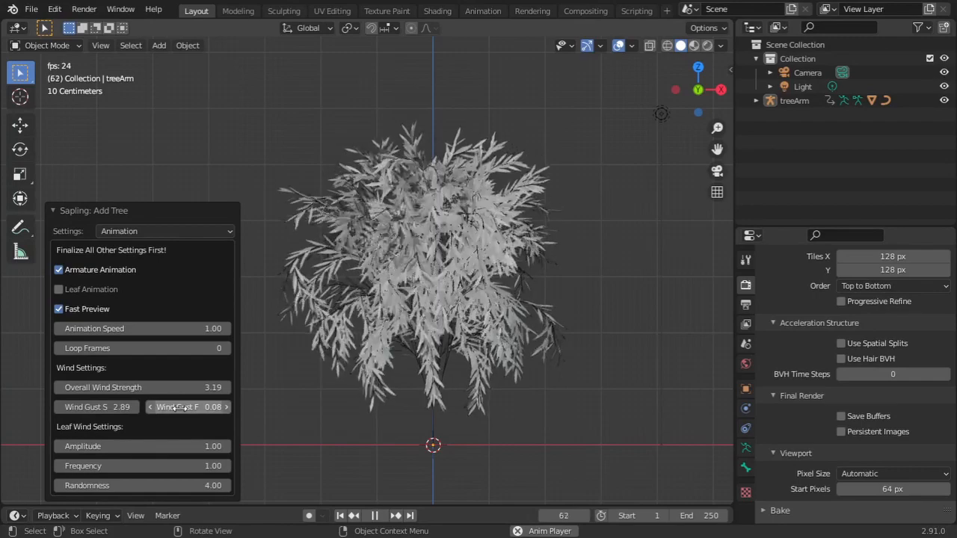
{"action": "left_click_drag", "start_coordinate": [176, 407], "coordinate": [321, 386]}
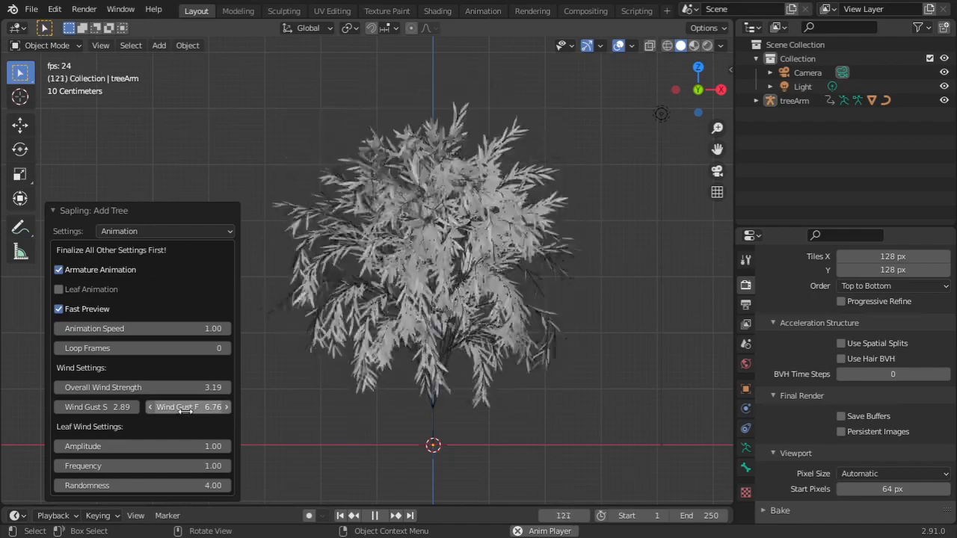
Reset the wind gust frequency and Wind Gust Strength to their default values and stop the animation playback
{"action": "right_click", "coordinate": [184, 409]}
{"action": "left_click", "coordinate": [138, 411]}
{"action": "right_click", "coordinate": [102, 410]}
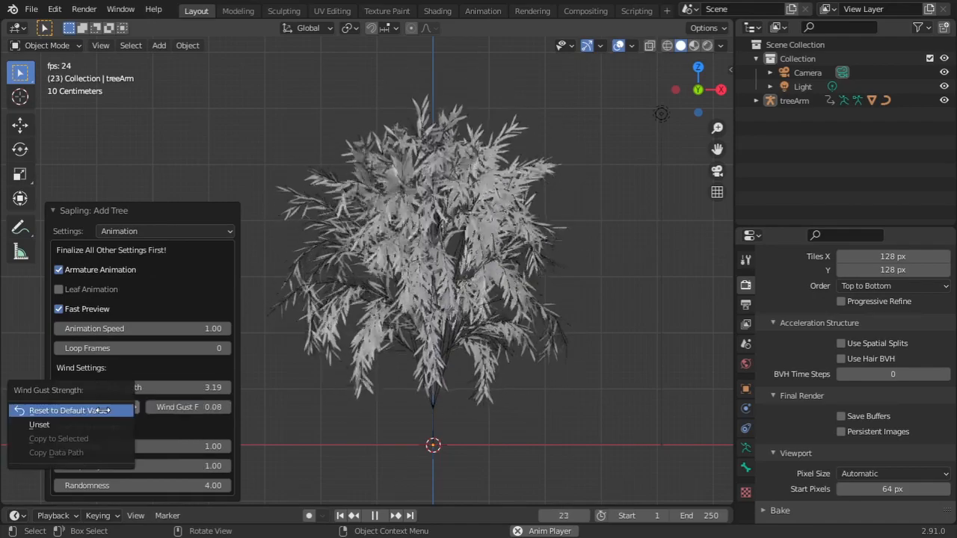
{"action": "left_click", "coordinate": [103, 410]}
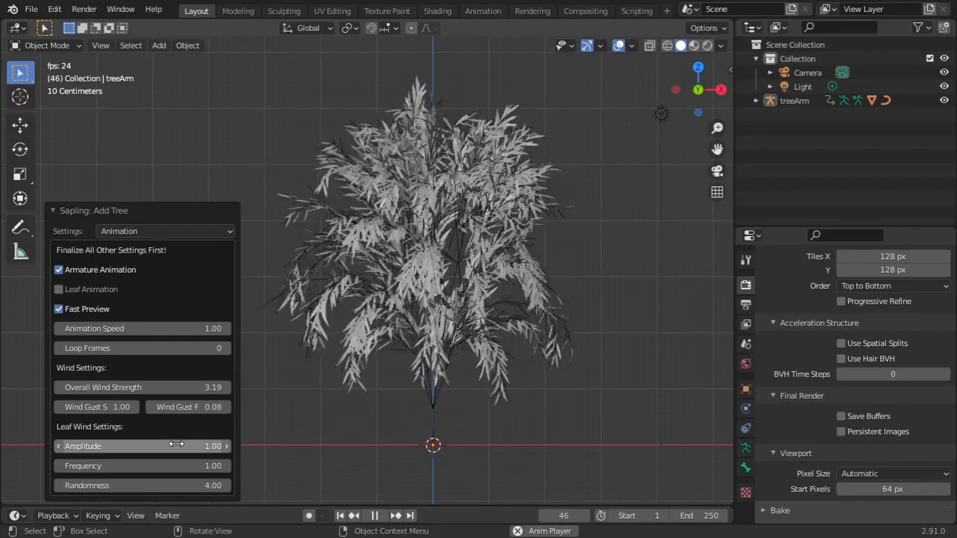
{"action": "key", "text": "space"}
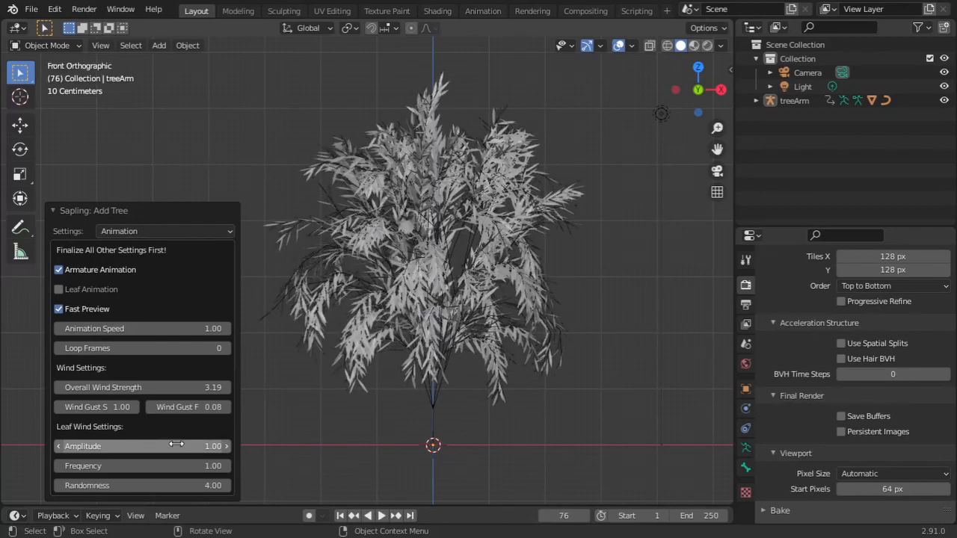